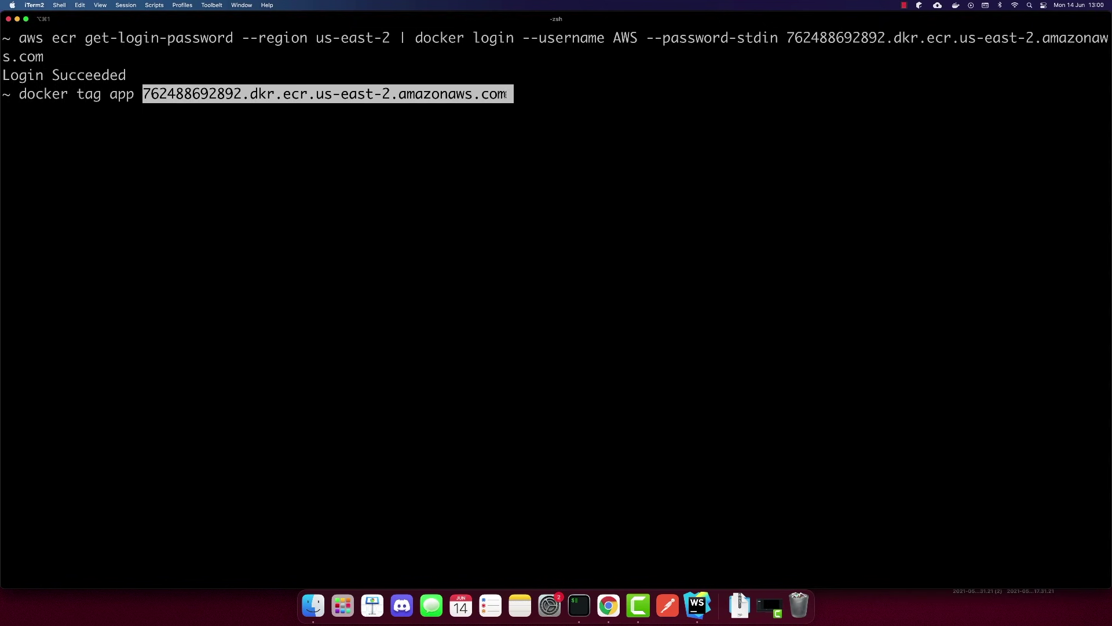
# Step: Complete and run the docker tag command, tagging the local app image as app in the us-east-2 ECR registry
pyautogui.write('/')
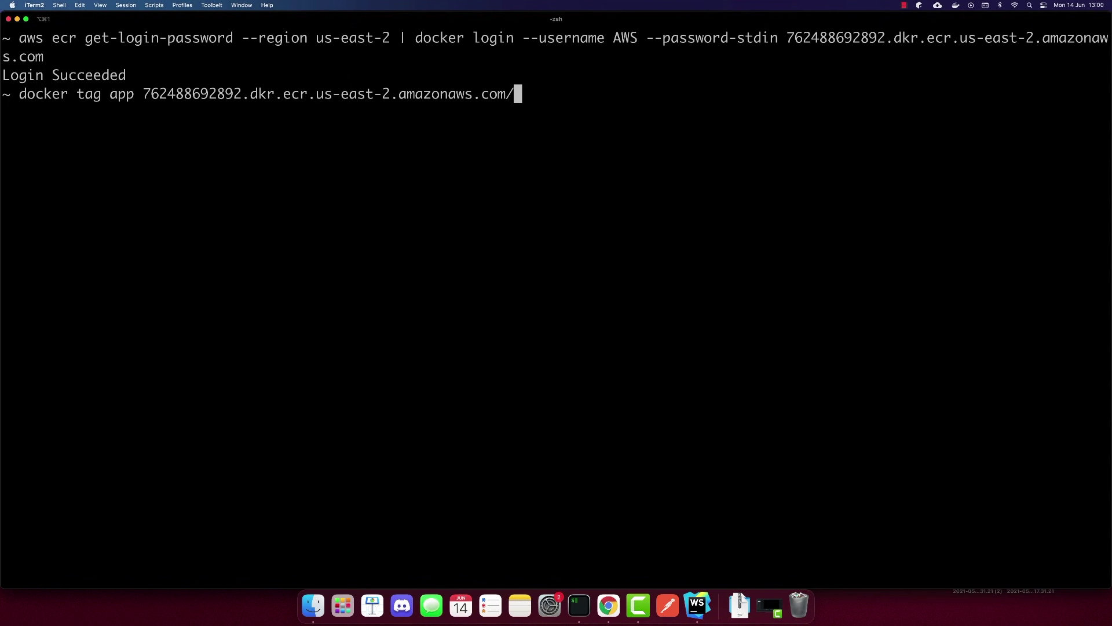
pyautogui.write('app')
pyautogui.moveTo(111, 98); pyautogui.dragTo(135, 96)
pyautogui.moveTo(513, 96); pyautogui.dragTo(542, 95)
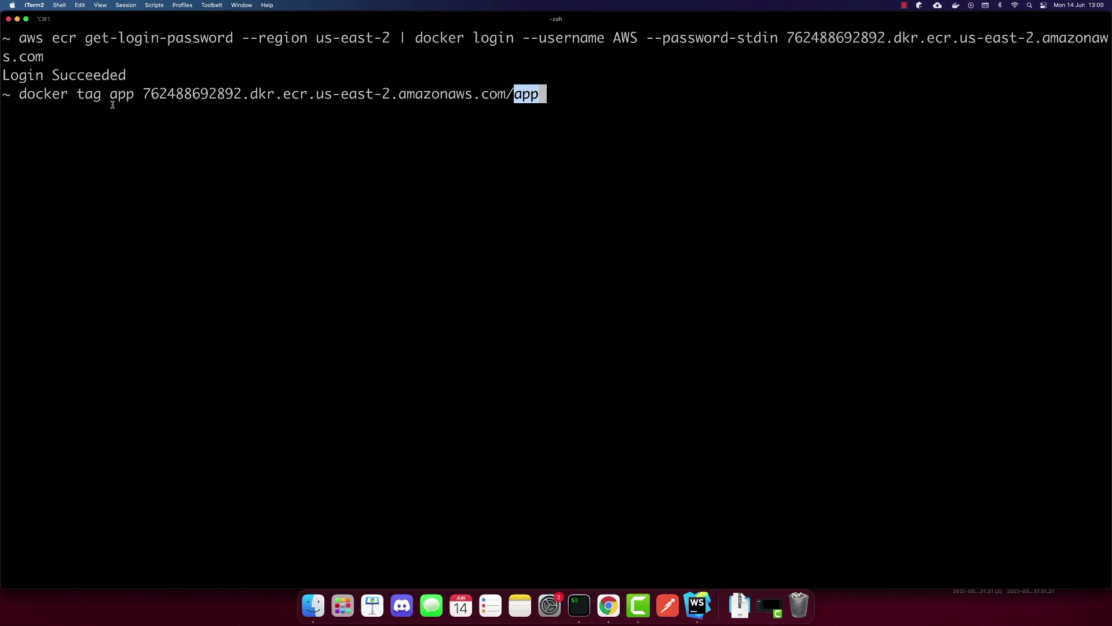
pyautogui.moveTo(144, 94); pyautogui.dragTo(506, 97)
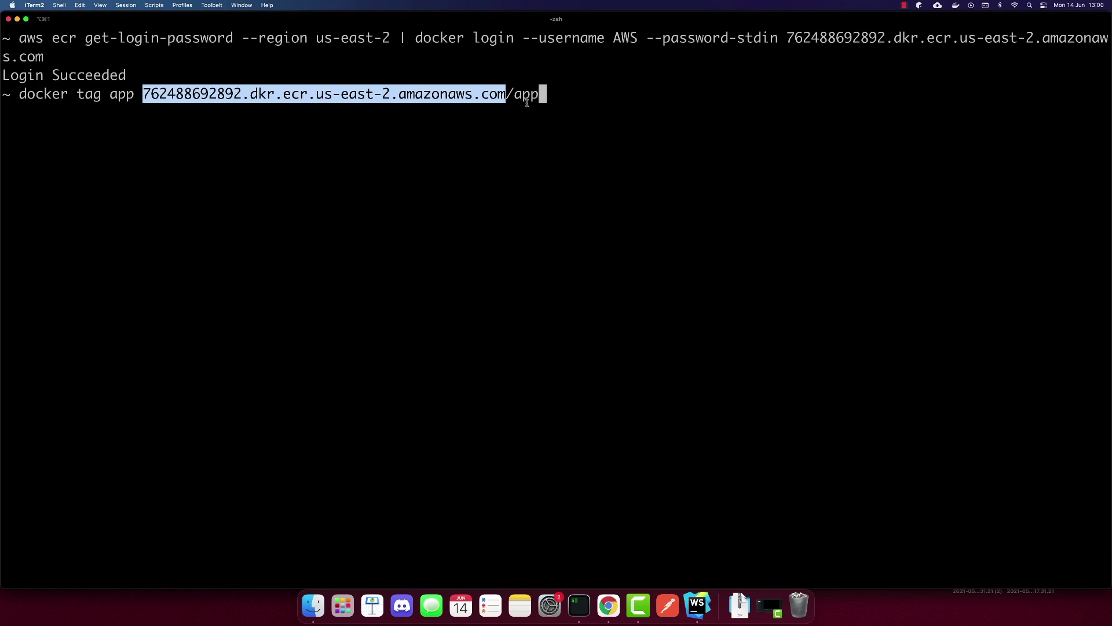
pyautogui.click(604, 90)
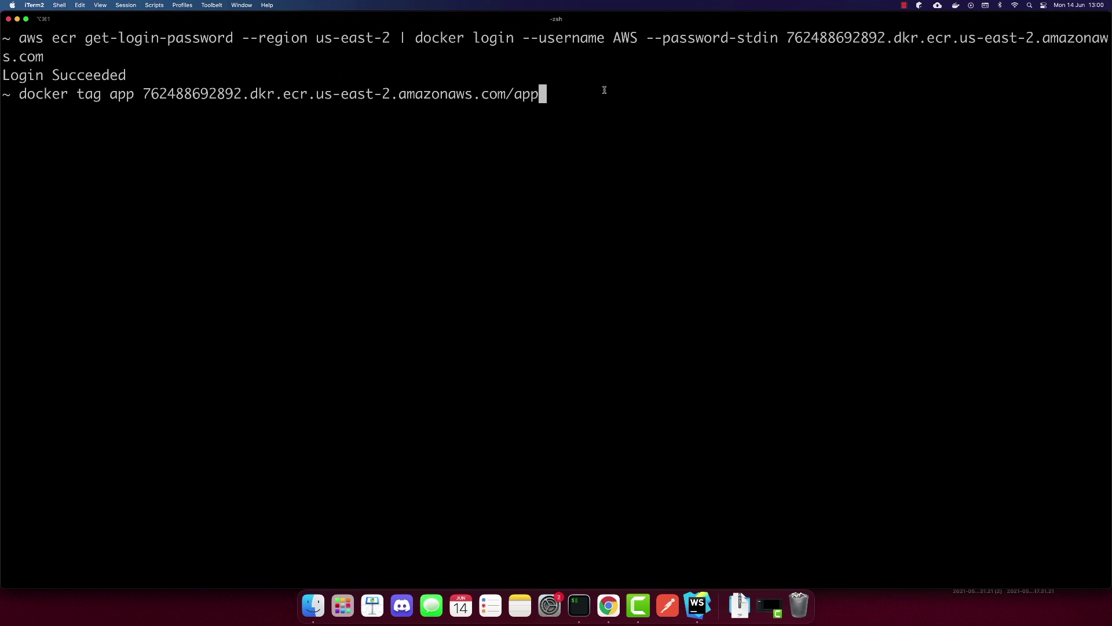
pyautogui.press('Return')
# Step: Rework the previous tag command into docker push and try to push the app image to the us-east-2 ECR registry
pyautogui.press('Up')
pyautogui.press('Left')
pyautogui.press('Left')
pyautogui.press('Left')
pyautogui.press('Left')
pyautogui.press('Left')
pyautogui.press('Left')
pyautogui.press('Left')
pyautogui.press('Left')
pyautogui.press('Left')
pyautogui.press('Left')
pyautogui.press('Left')
pyautogui.press('Left')
pyautogui.press('Left')
pyautogui.press('Left')
pyautogui.press('Left')
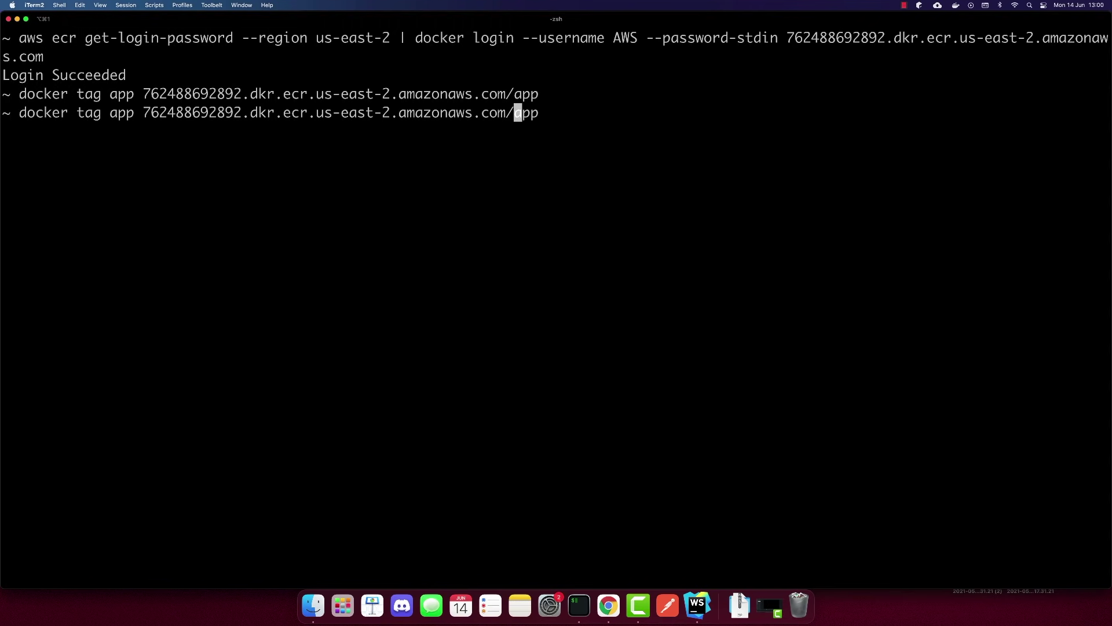
pyautogui.press('Left')
pyautogui.press('Left')
pyautogui.press('Left')
pyautogui.press('Left')
pyautogui.press('Left')
pyautogui.press('Left')
pyautogui.press('Left')
pyautogui.press('Left')
pyautogui.press('Left')
pyautogui.press('Left')
pyautogui.press('Left')
pyautogui.press('Left')
pyautogui.press('Left')
pyautogui.press('Left')
pyautogui.press('Left')
pyautogui.press('Left')
pyautogui.press('Left')
pyautogui.press('Left')
pyautogui.press('Left')
pyautogui.press('Left')
pyautogui.press('Left')
pyautogui.press('Left')
pyautogui.press('Left')
pyautogui.press('Left')
pyautogui.press('Left')
pyautogui.press('Left')
pyautogui.press('Left')
pyautogui.press('Left')
pyautogui.press('Left')
pyautogui.press('Left')
pyautogui.press('BackSpace')
pyautogui.press('BackSpace')
pyautogui.press('BackSpace')
pyautogui.press('BackSpace')
pyautogui.press('BackSpace')
pyautogui.press('BackSpace')
pyautogui.press('BackSpace')
pyautogui.write('ap')
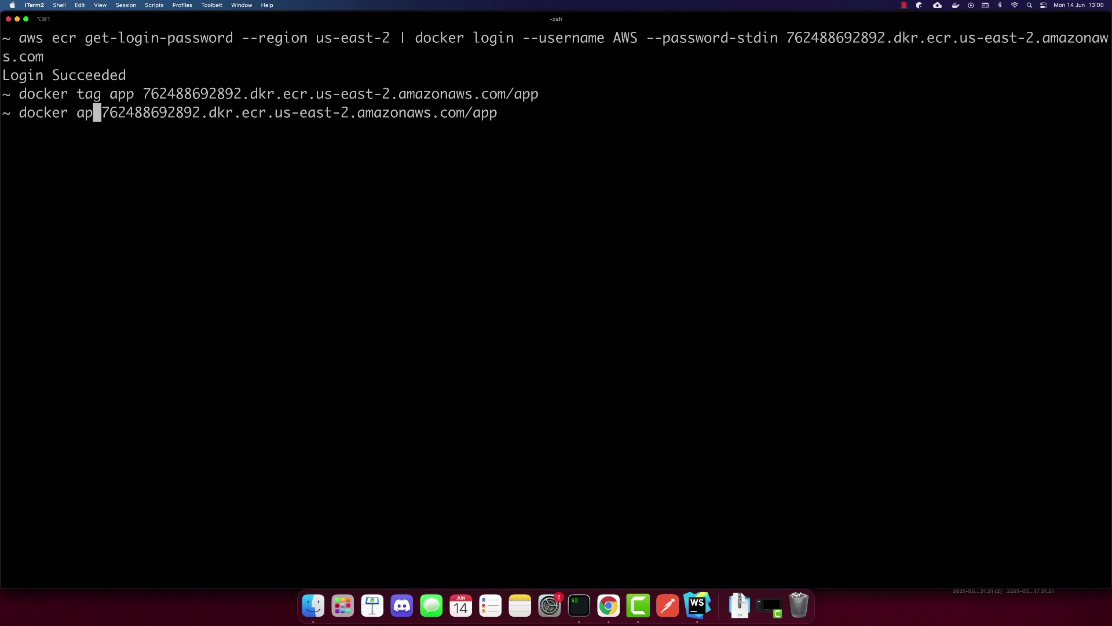
pyautogui.press('BackSpace')
pyautogui.press('BackSpace')
pyautogui.write('push')
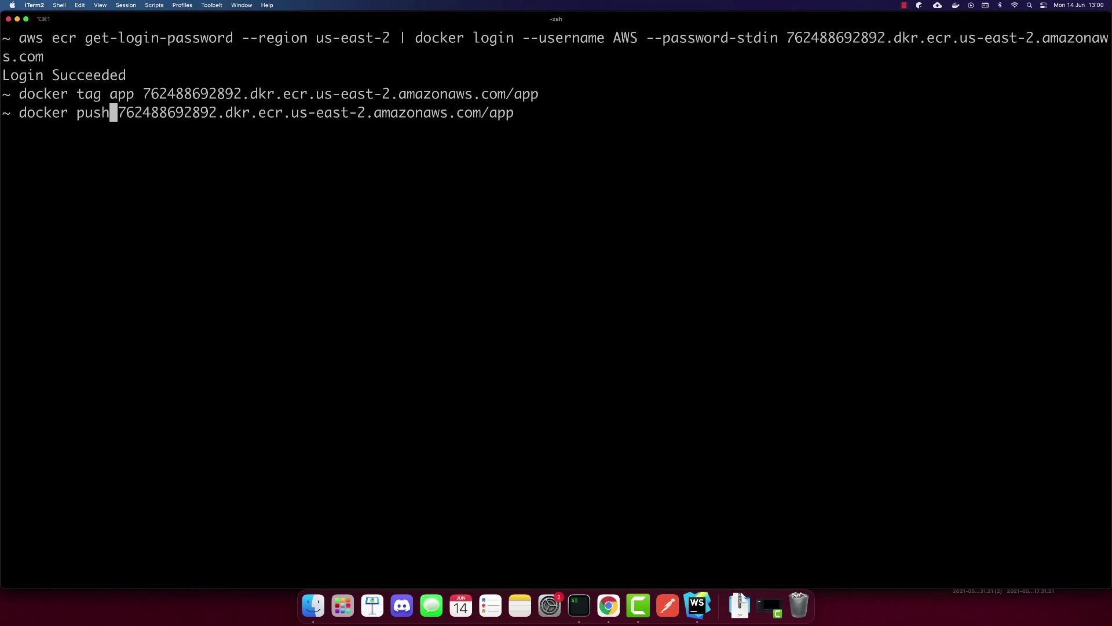
pyautogui.press('Return')
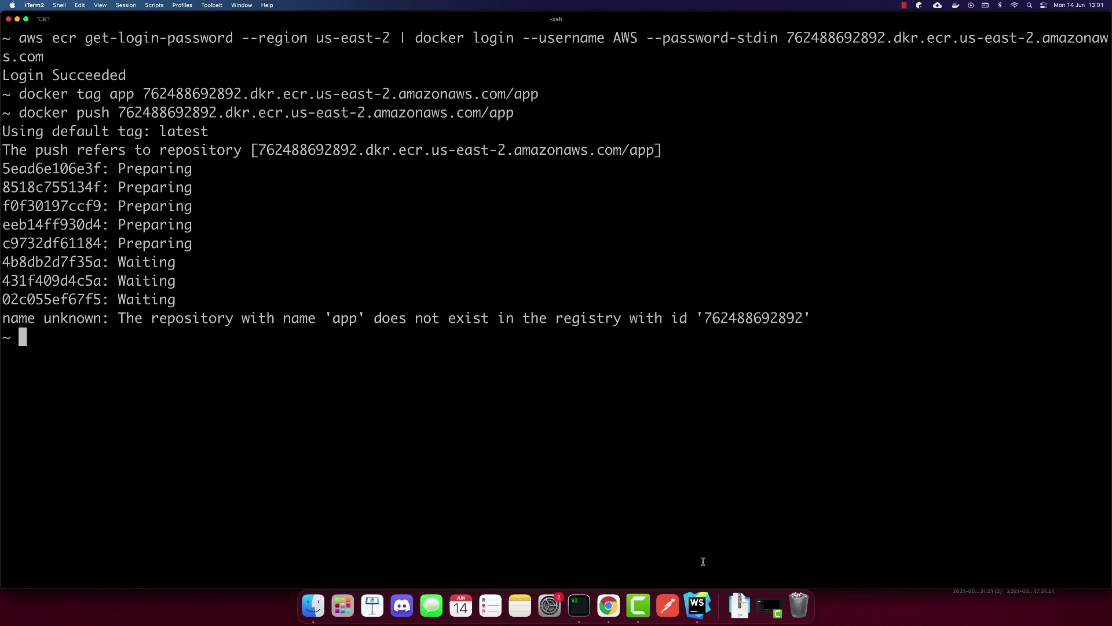
# Step: Switch to Chrome, start creating a private ECR repository and name it app
pyautogui.click(610, 606)
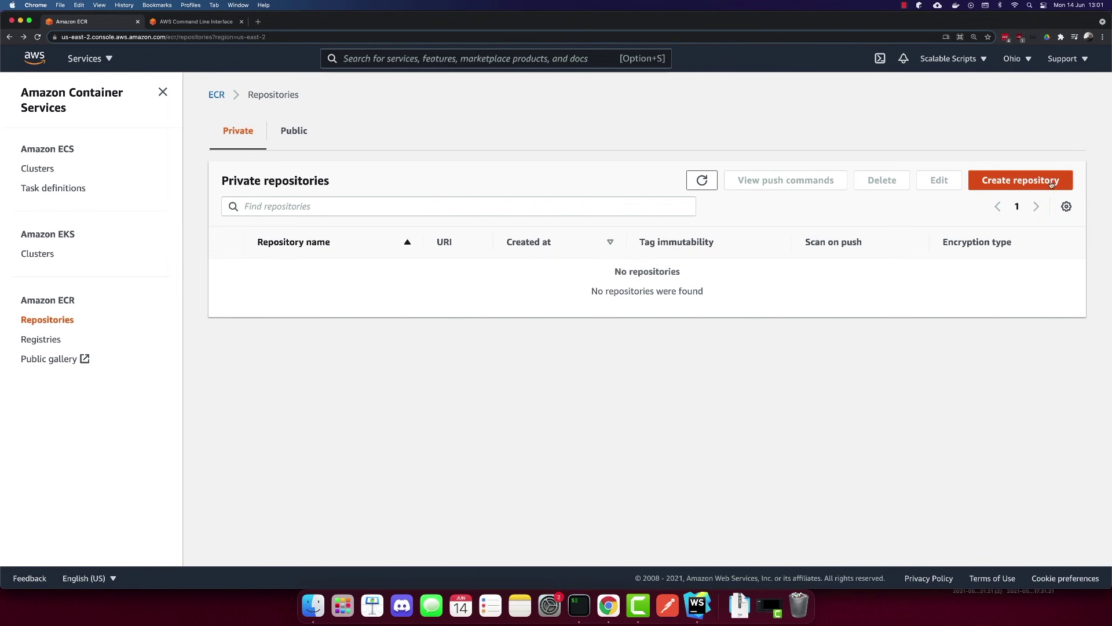
pyautogui.click(1012, 185)
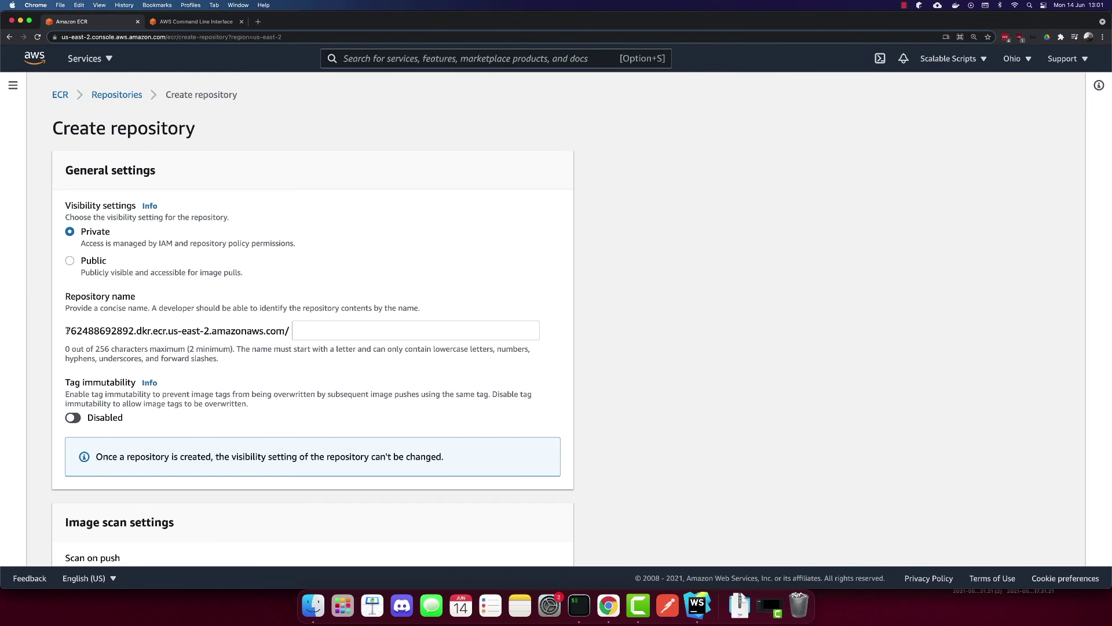
pyautogui.click(313, 327)
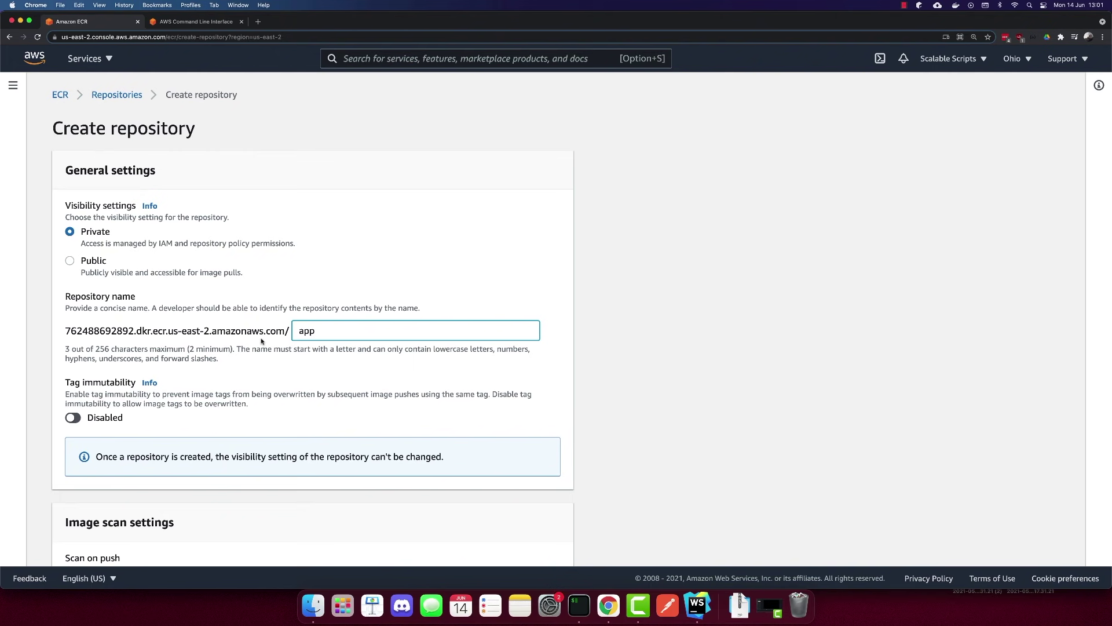
# Step: Check the region in the terminal's push address, then return to the repository form in Chrome
pyautogui.click(578, 605)
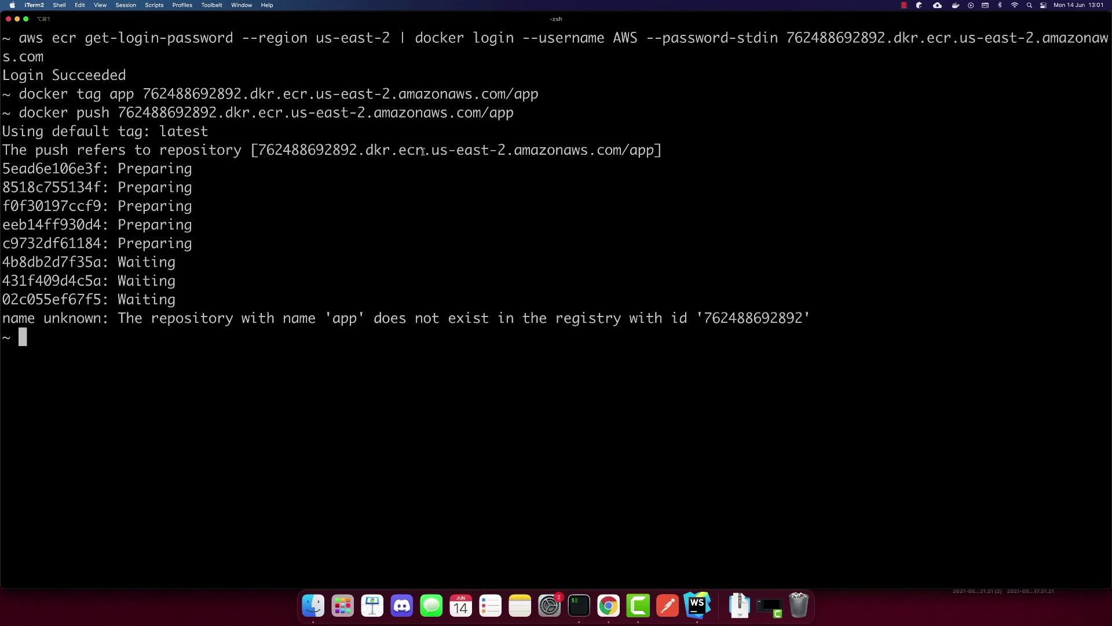
pyautogui.moveTo(432, 150); pyautogui.dragTo(501, 150)
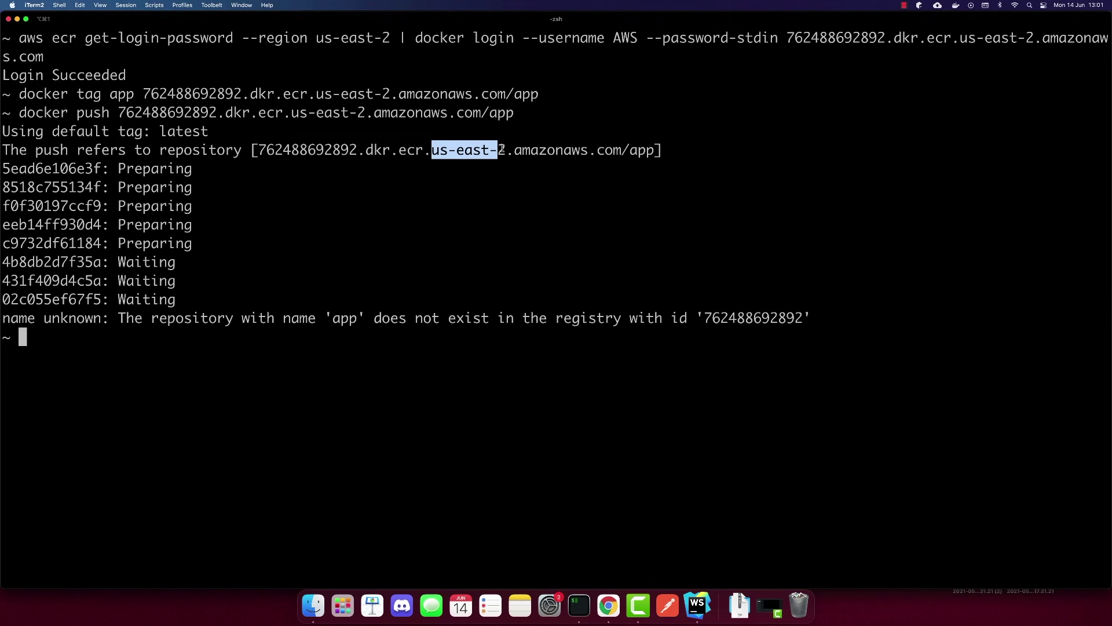
pyautogui.click(599, 613)
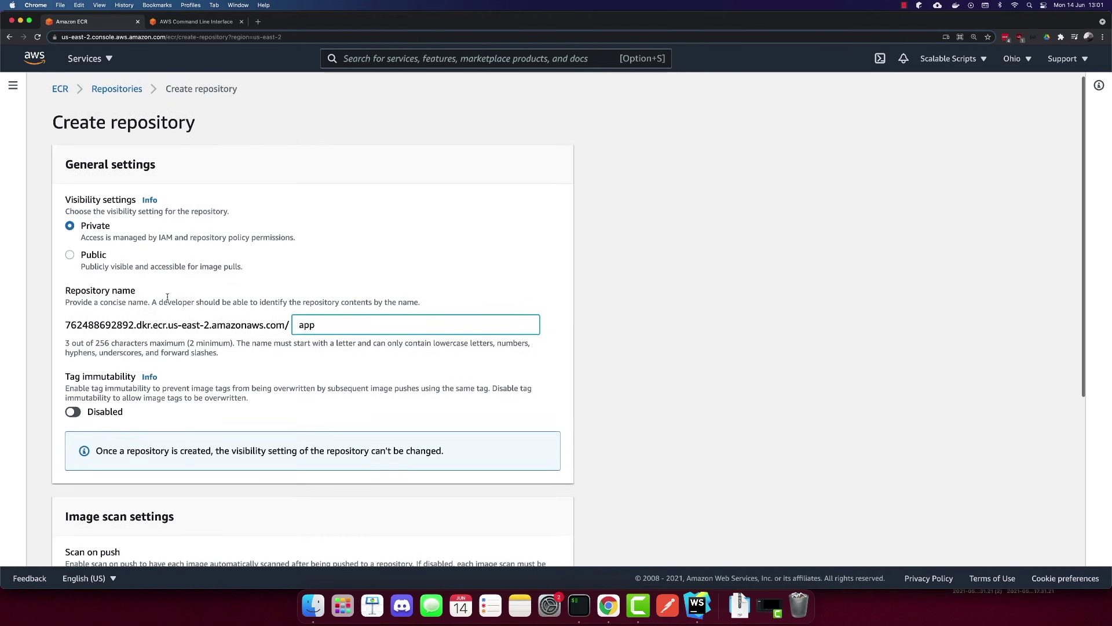
# Step: Create the app repository, keeping tag immutability, scan on push and KMS encryption disabled
pyautogui.scroll(-1, 241, 296)
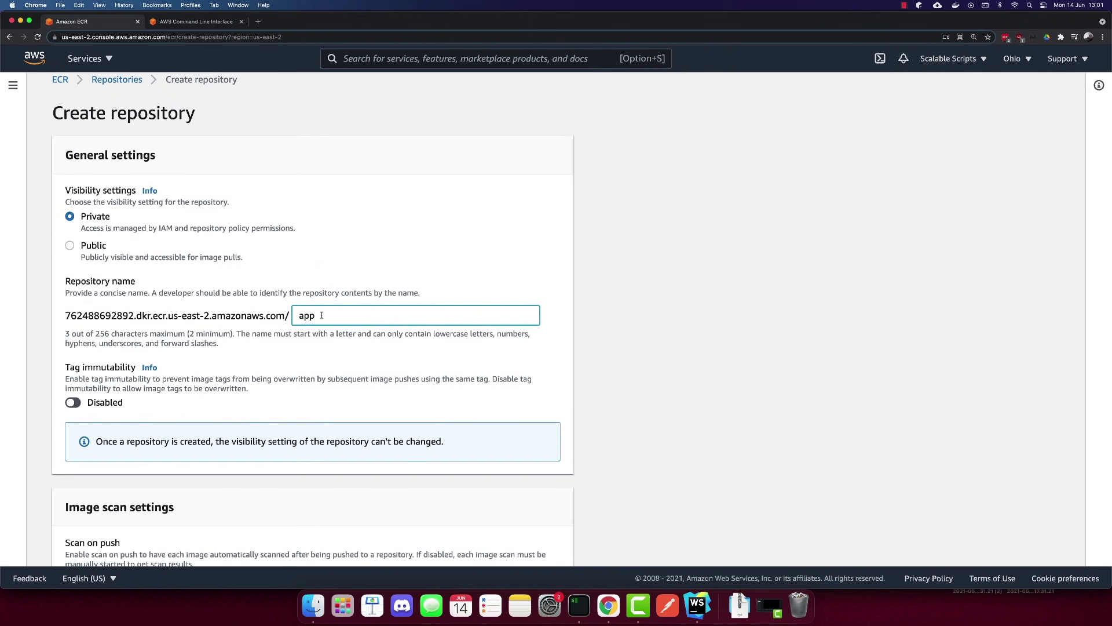
pyautogui.scroll(-5, 281, 329)
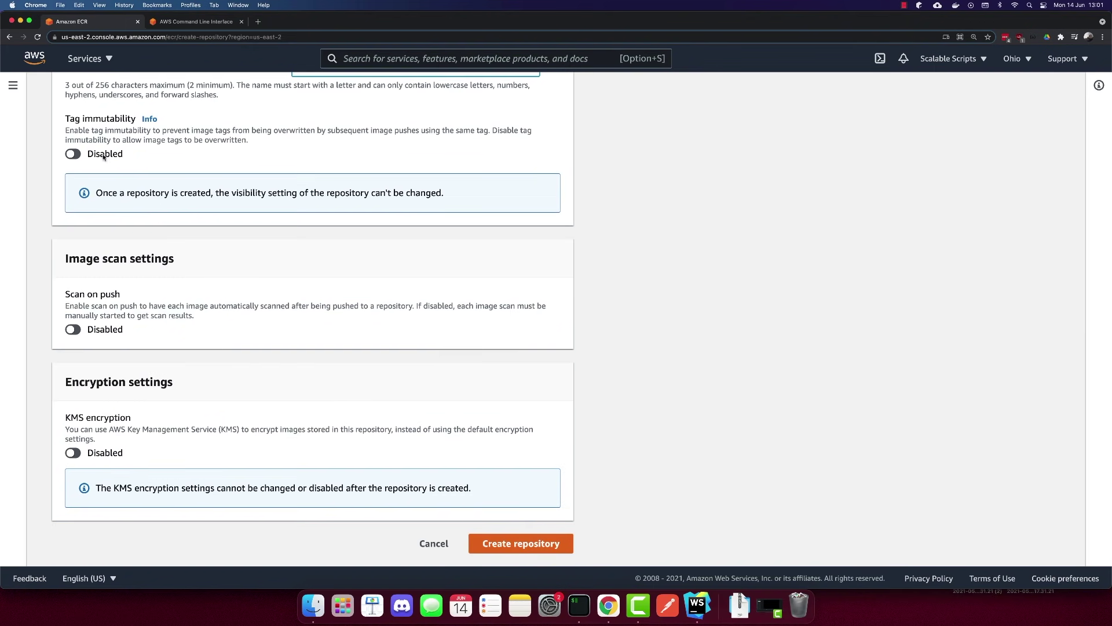
pyautogui.scroll(2, 311, 418)
pyautogui.scroll(-2, 310, 417)
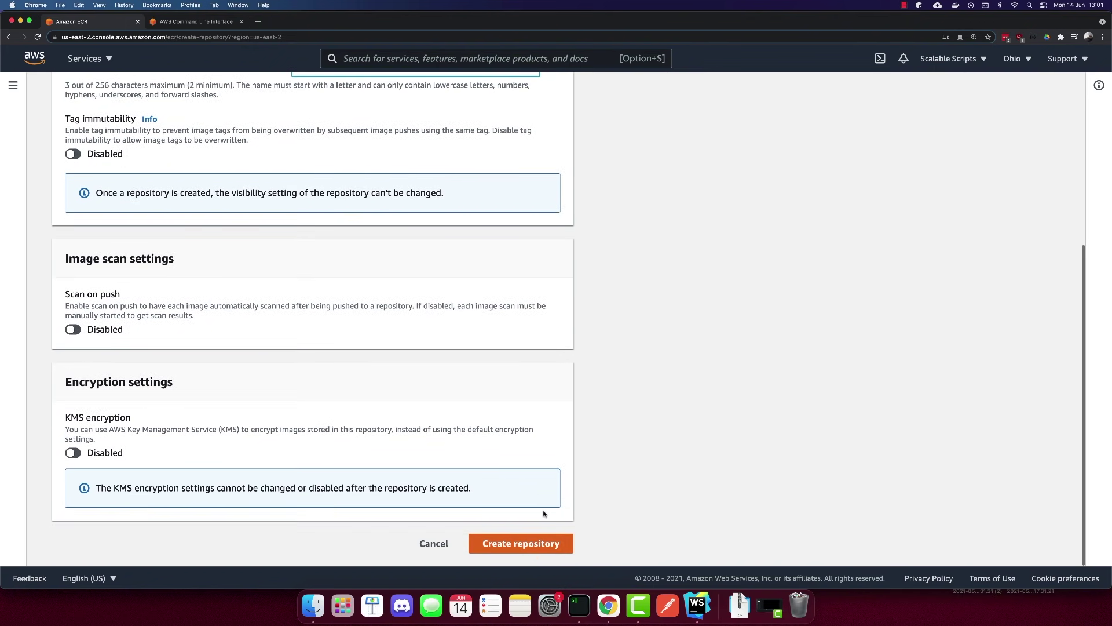
pyautogui.click(517, 549)
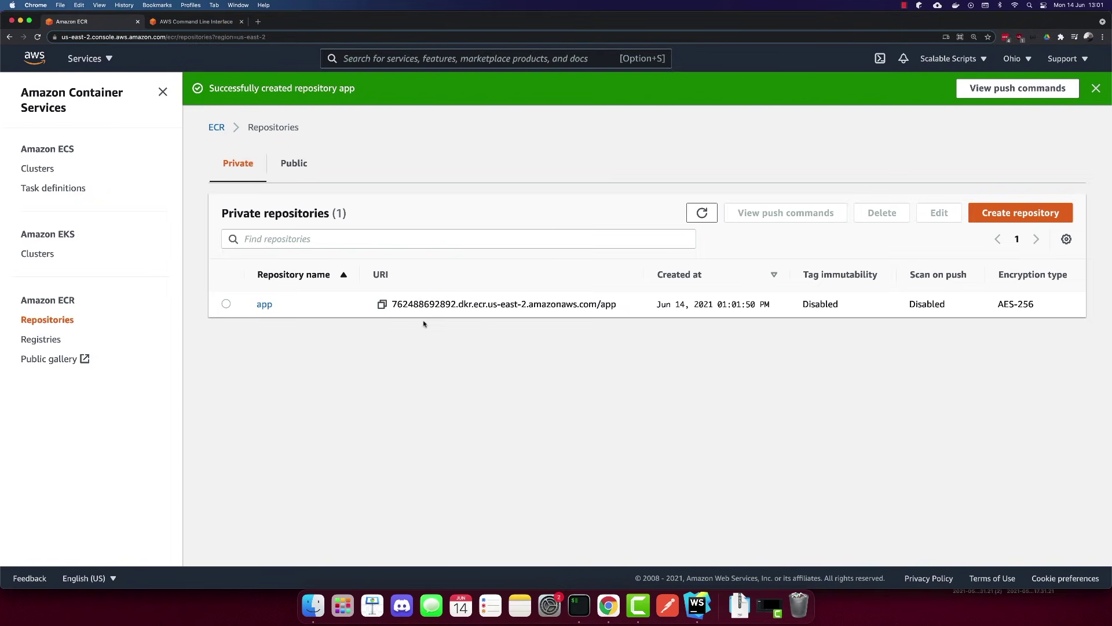
# Step: Switch to iTerm2 and rerun the docker push command for the app image
pyautogui.hotkey('ctrl', 'Right')
pyautogui.hotkey('ctrl', 'Left')
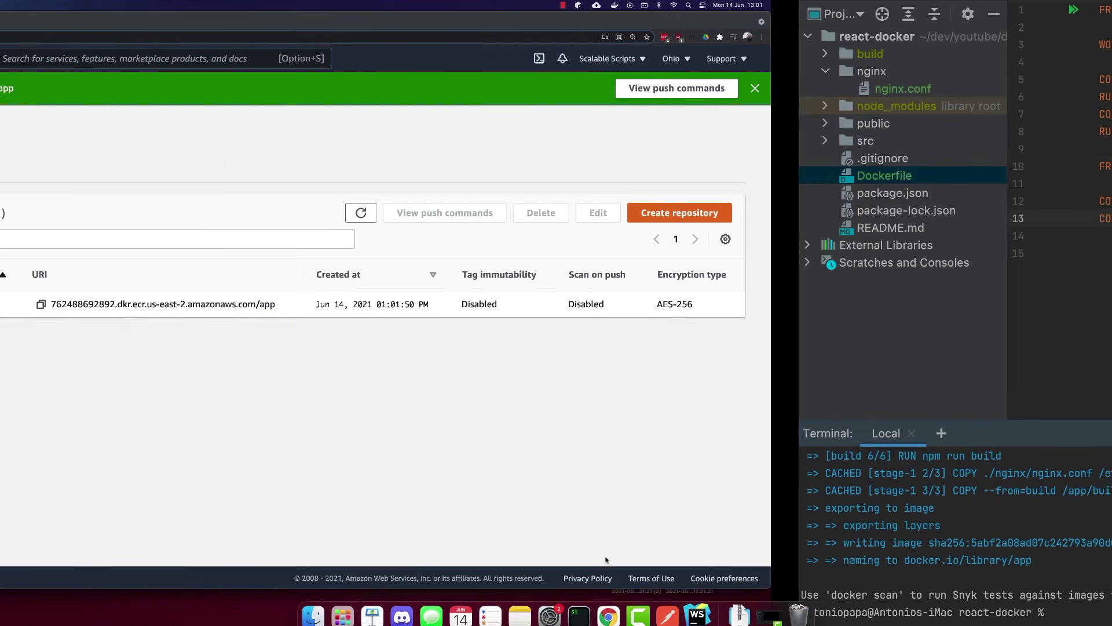
pyautogui.click(575, 606)
pyautogui.press('Up')
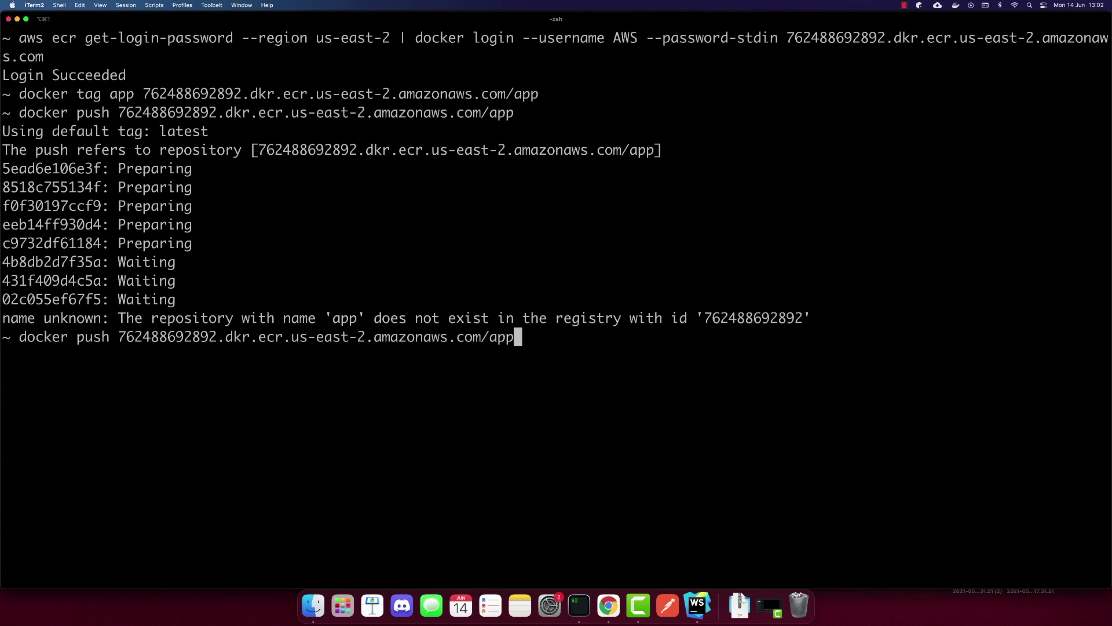
pyautogui.press('Return')
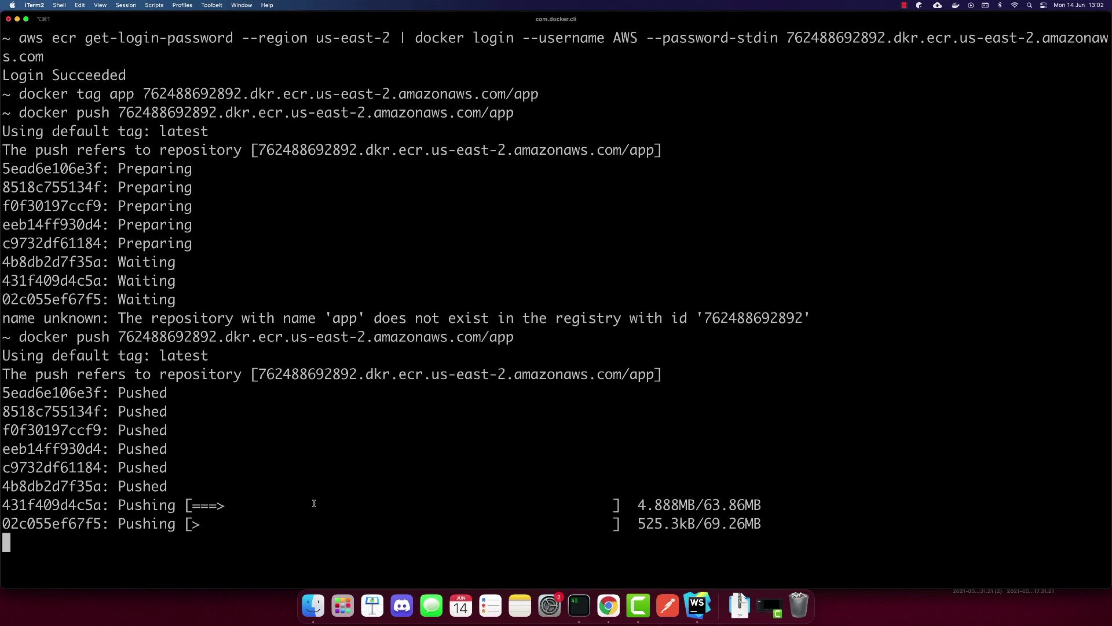
# Step: Switch to Chrome, examine the pushed image's tag and size in the app repository, and return to the repository list
pyautogui.click(608, 605)
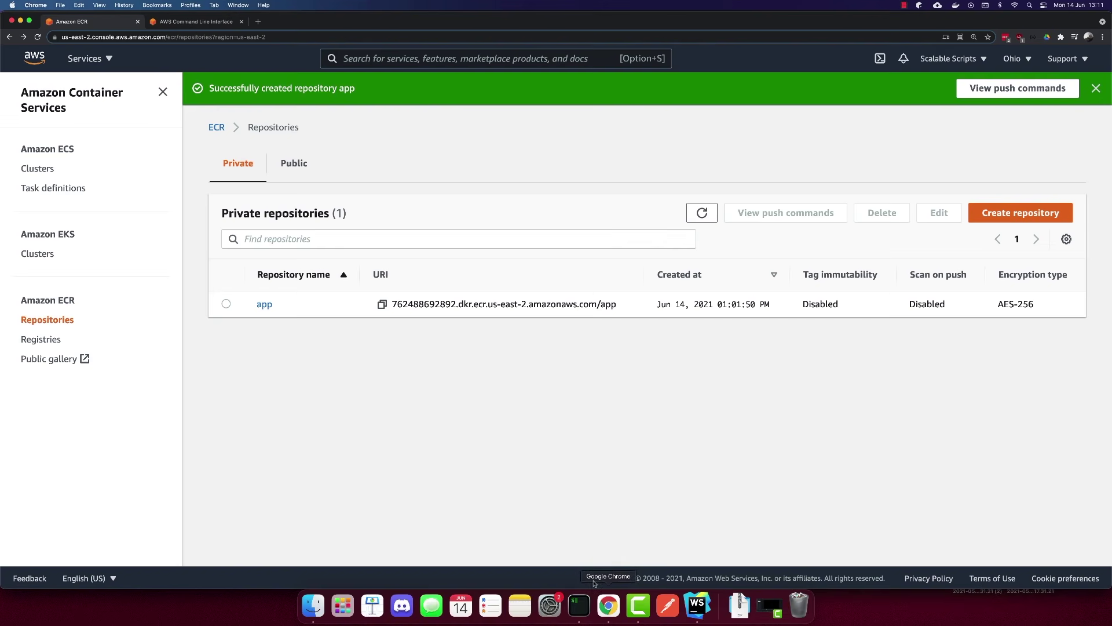
pyautogui.click(609, 605)
pyautogui.click(269, 306)
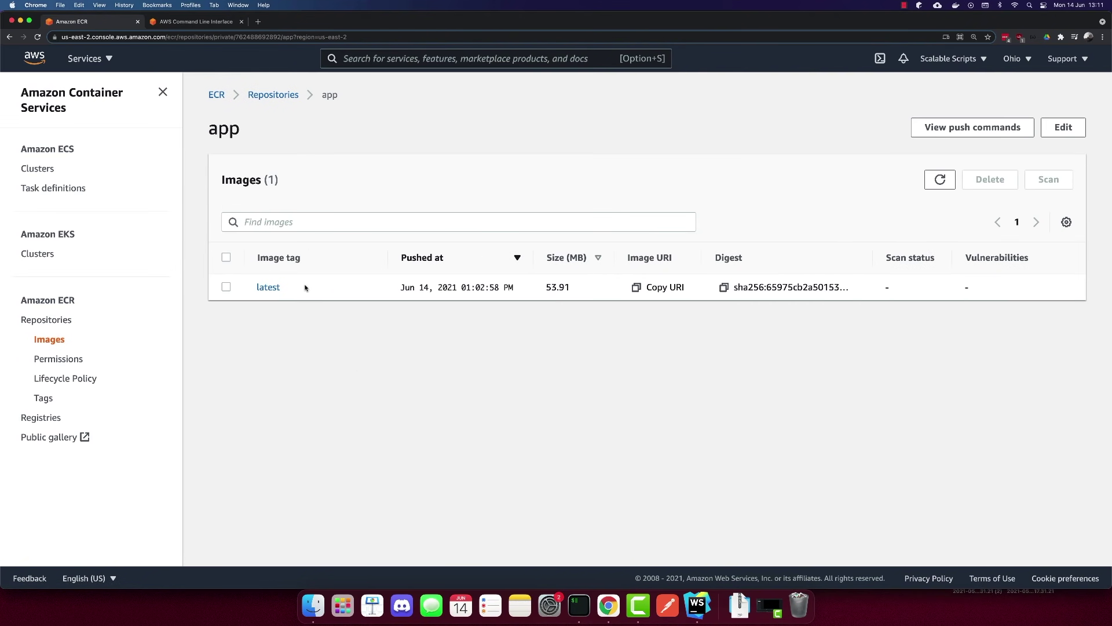
pyautogui.moveTo(552, 287); pyautogui.dragTo(780, 305)
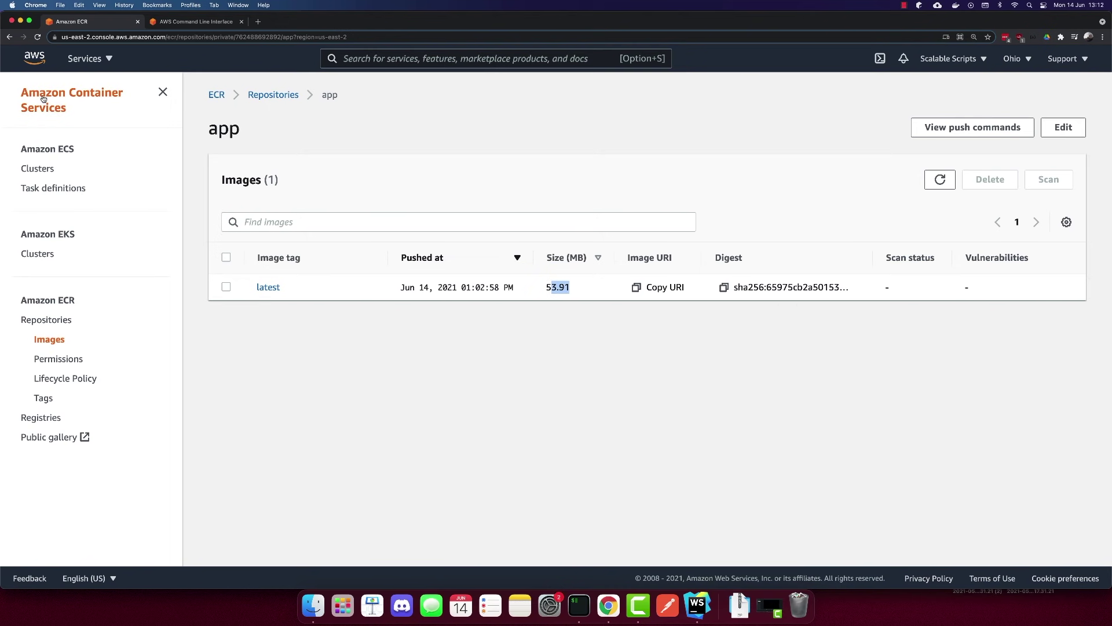
pyautogui.click(9, 36)
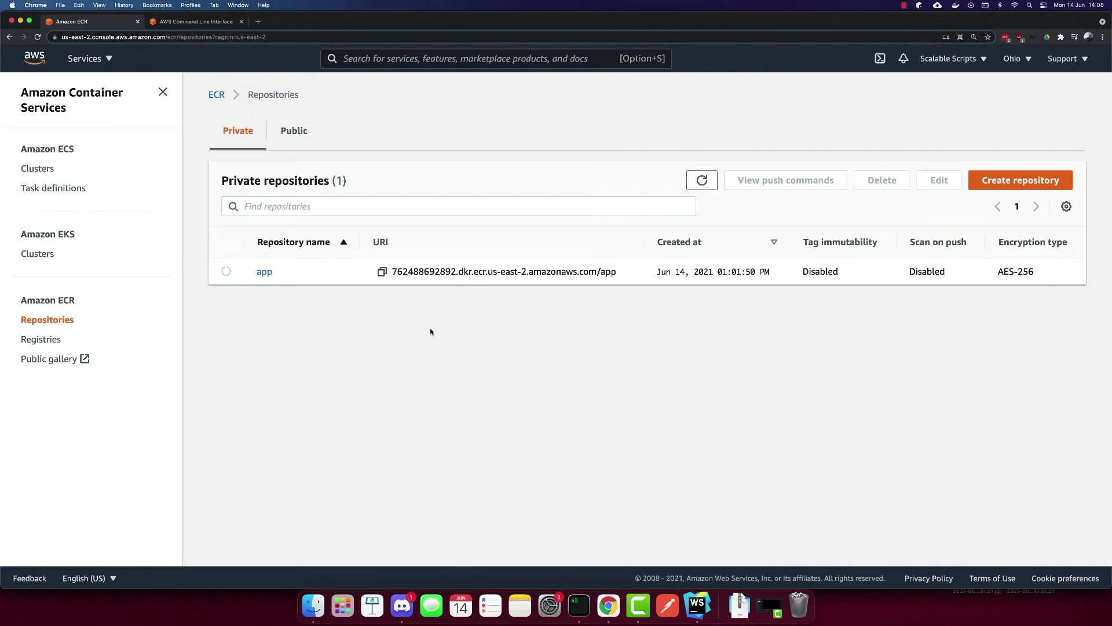
# Step: Start creating an Amazon ECS cluster with the Networking only template
pyautogui.click(62, 150)
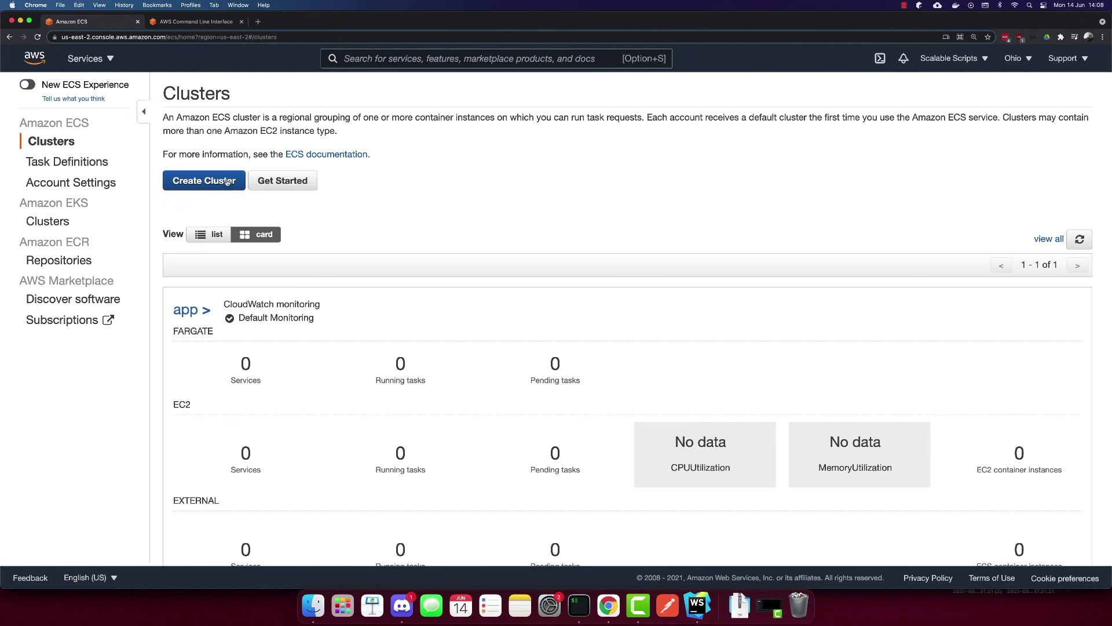
pyautogui.click(192, 186)
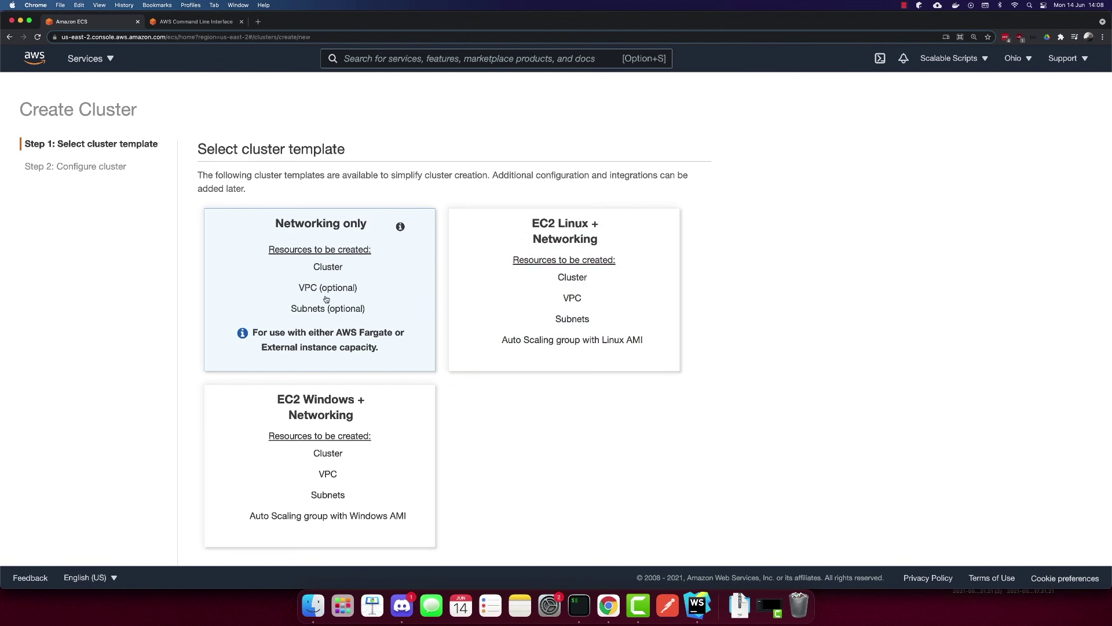
pyautogui.scroll(-3, 346, 323)
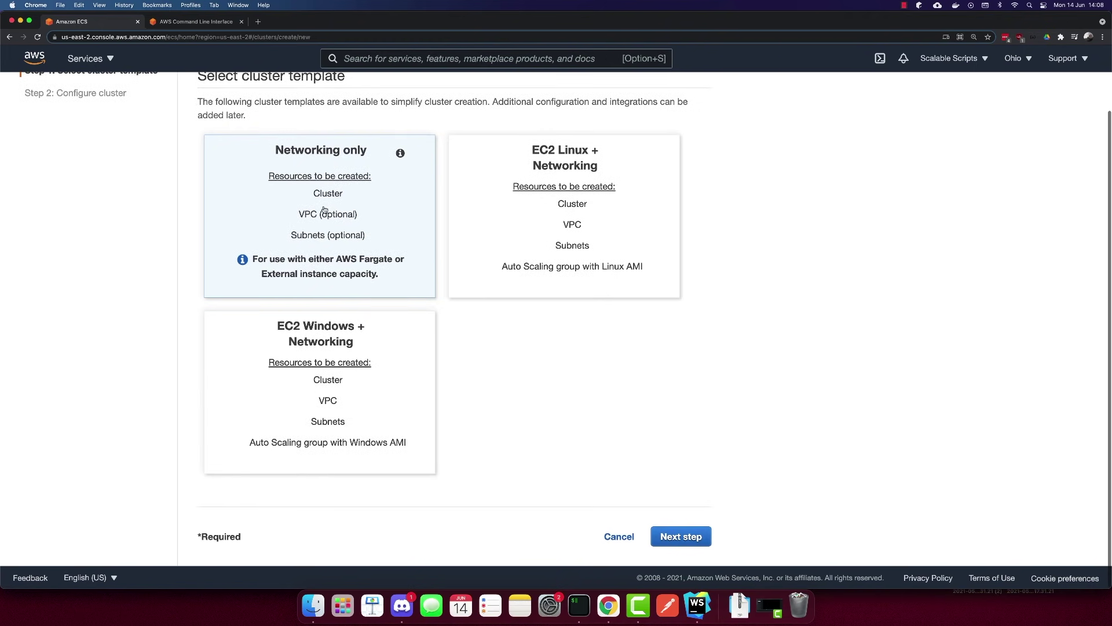
pyautogui.click(682, 535)
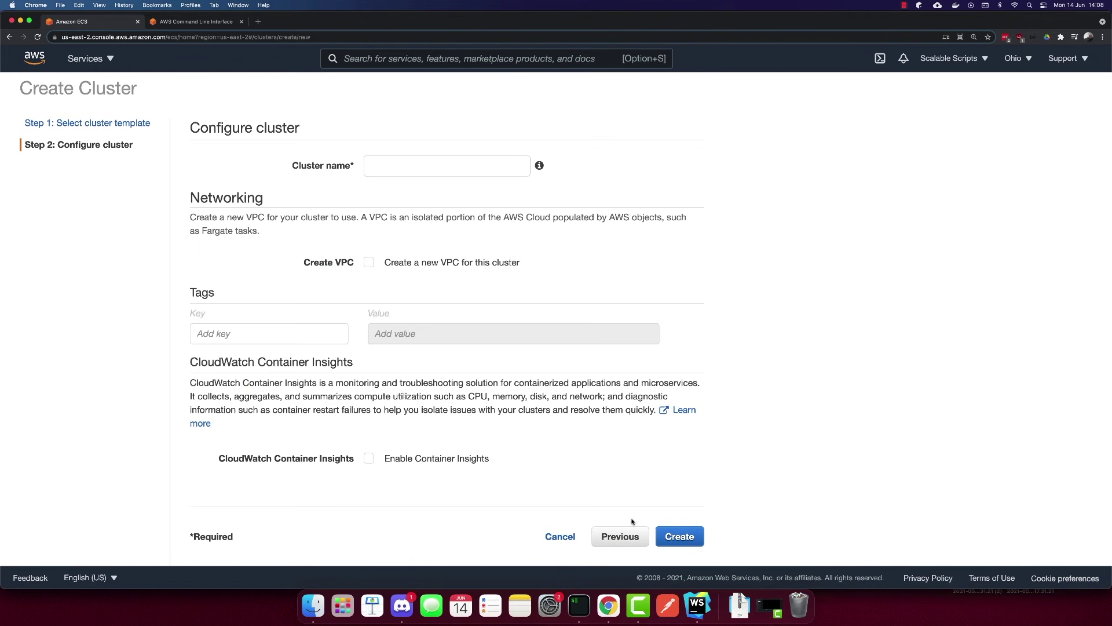
# Step: Name the cluster MyAPP and enable creating a new VPC for it
pyautogui.scroll(1, 330, 237)
pyautogui.click(425, 182)
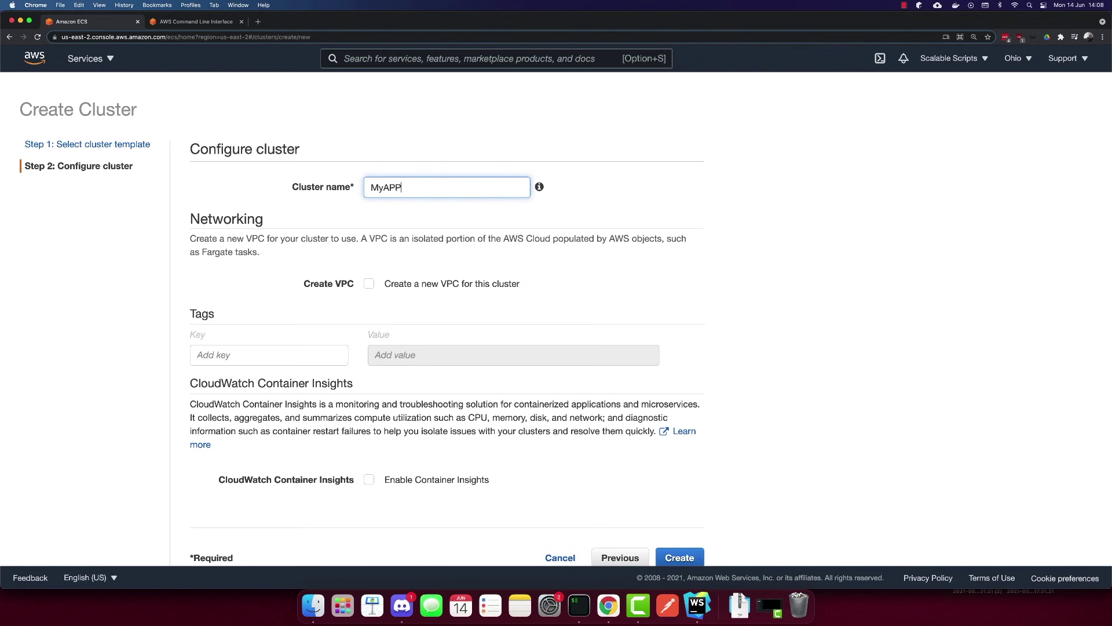
pyautogui.click(288, 265)
pyautogui.click(369, 283)
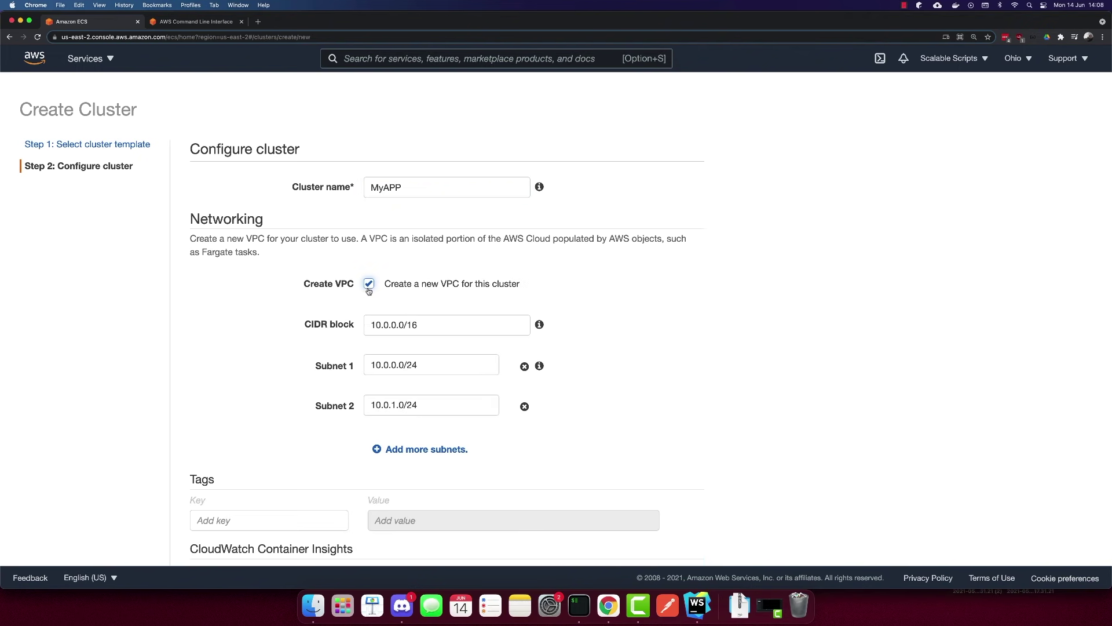
# Step: Create the MyAPP cluster with the default CIDR block and subnets, and open its details page
pyautogui.scroll(-5, 539, 357)
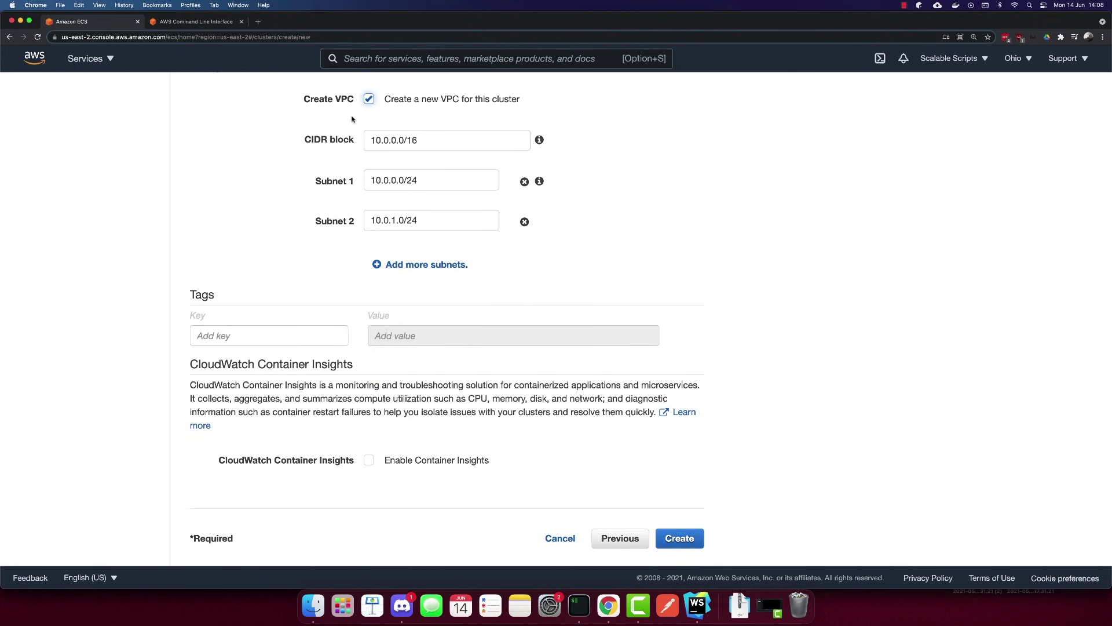
pyautogui.scroll(-1, 516, 321)
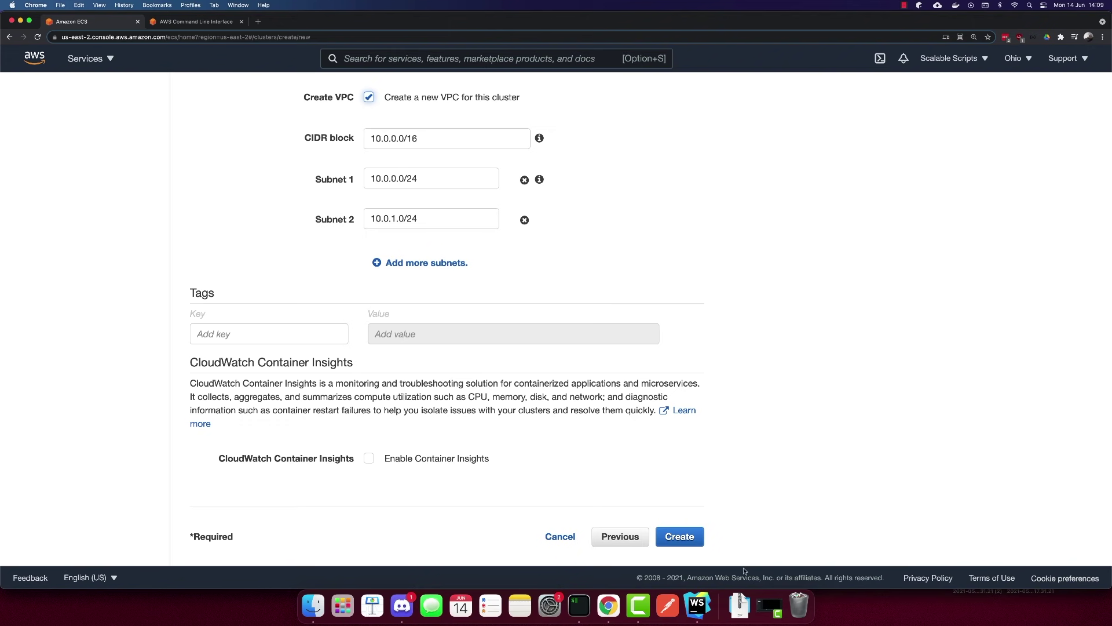
pyautogui.click(680, 537)
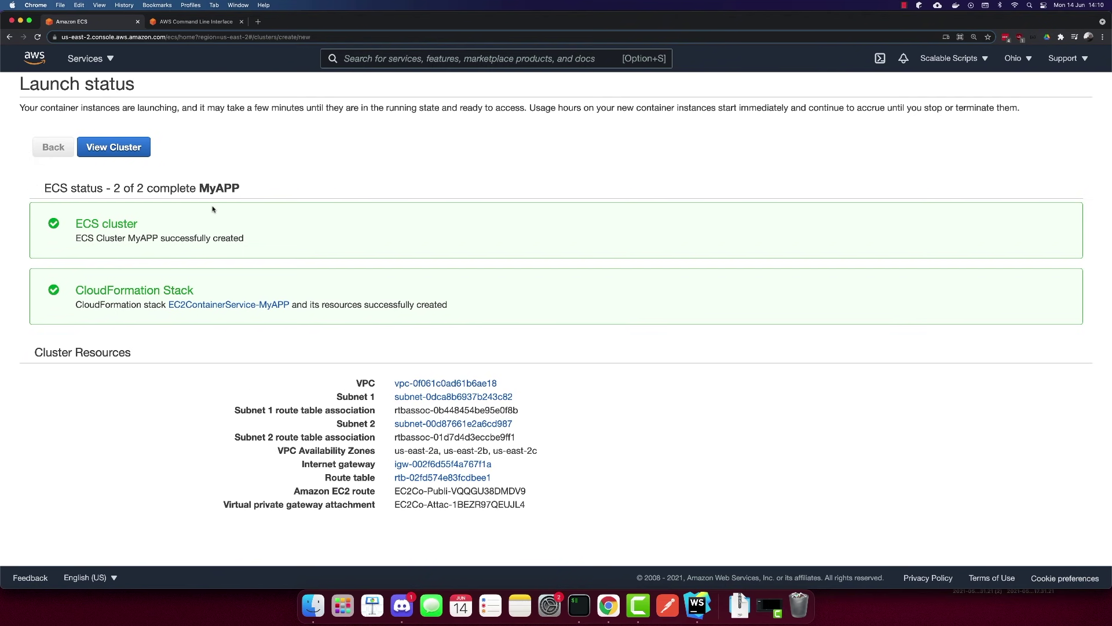
pyautogui.click(114, 155)
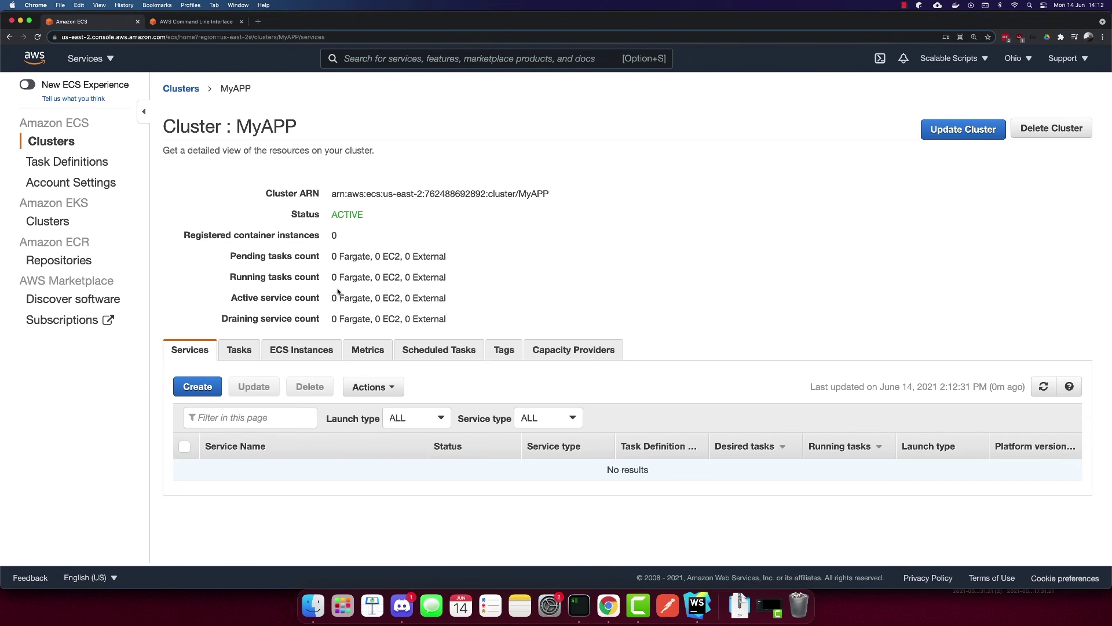
# Step: Start creating a new task definition with Fargate launch type compatibility
pyautogui.click(70, 168)
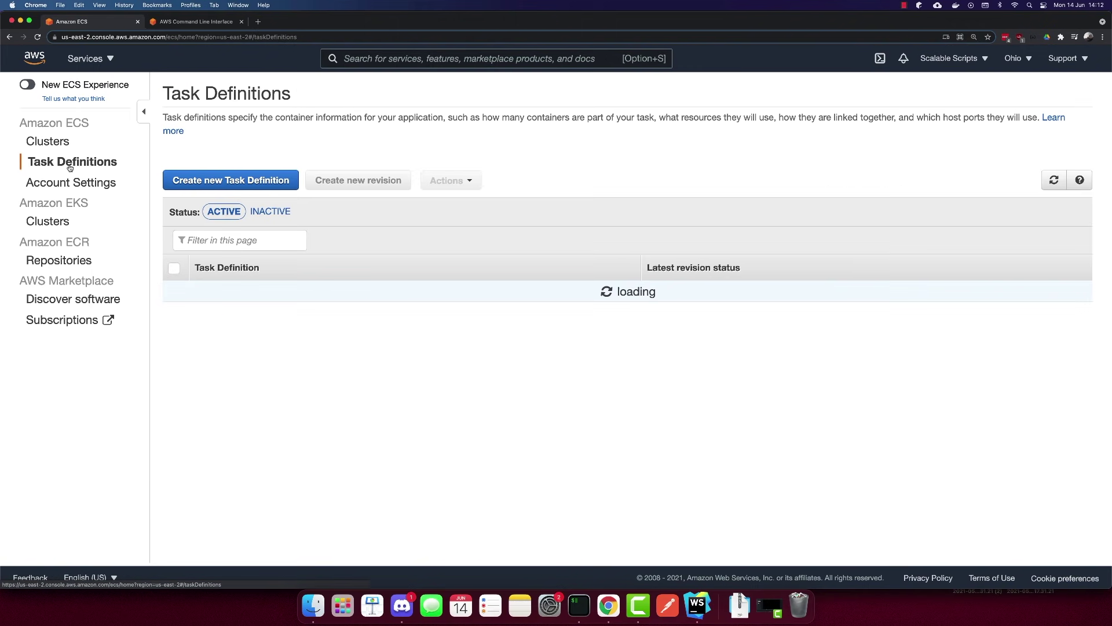
pyautogui.click(243, 189)
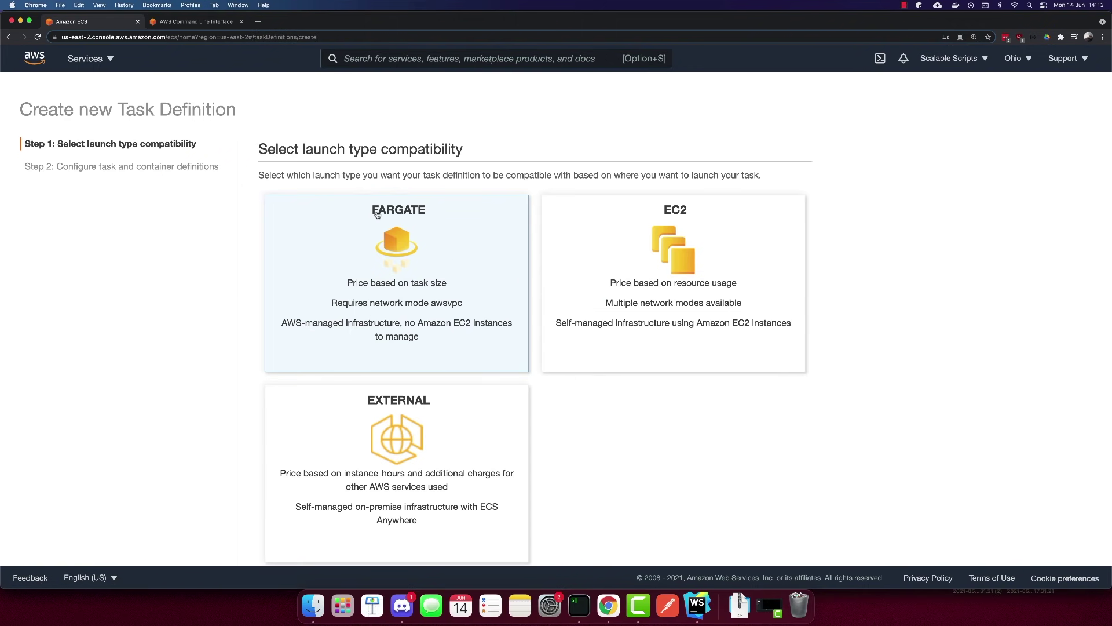
pyautogui.scroll(-3, 469, 260)
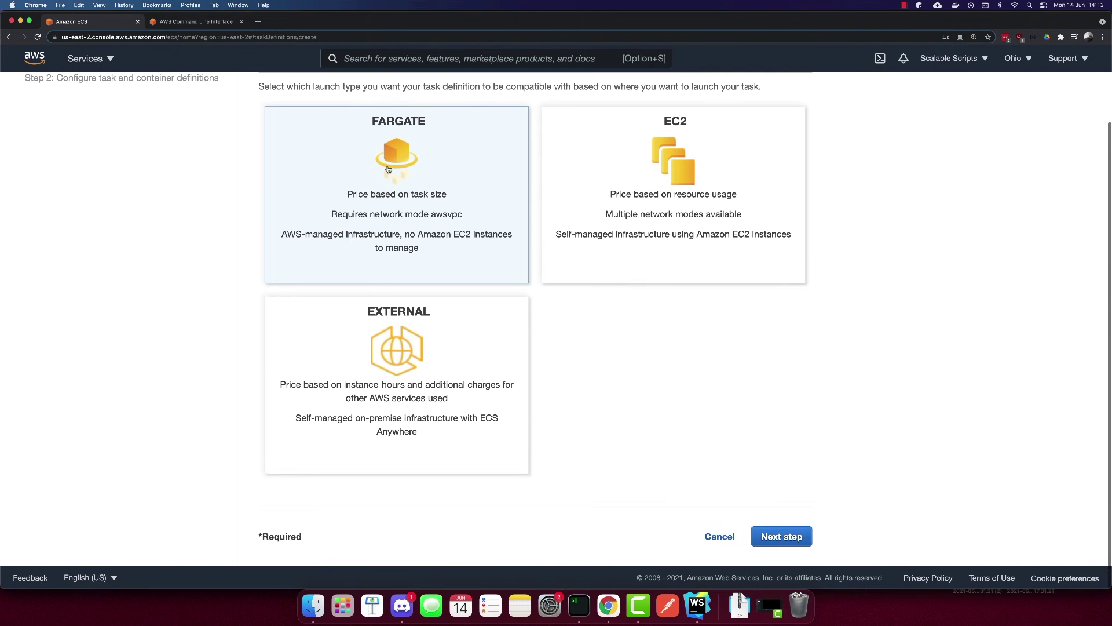
pyautogui.click(782, 536)
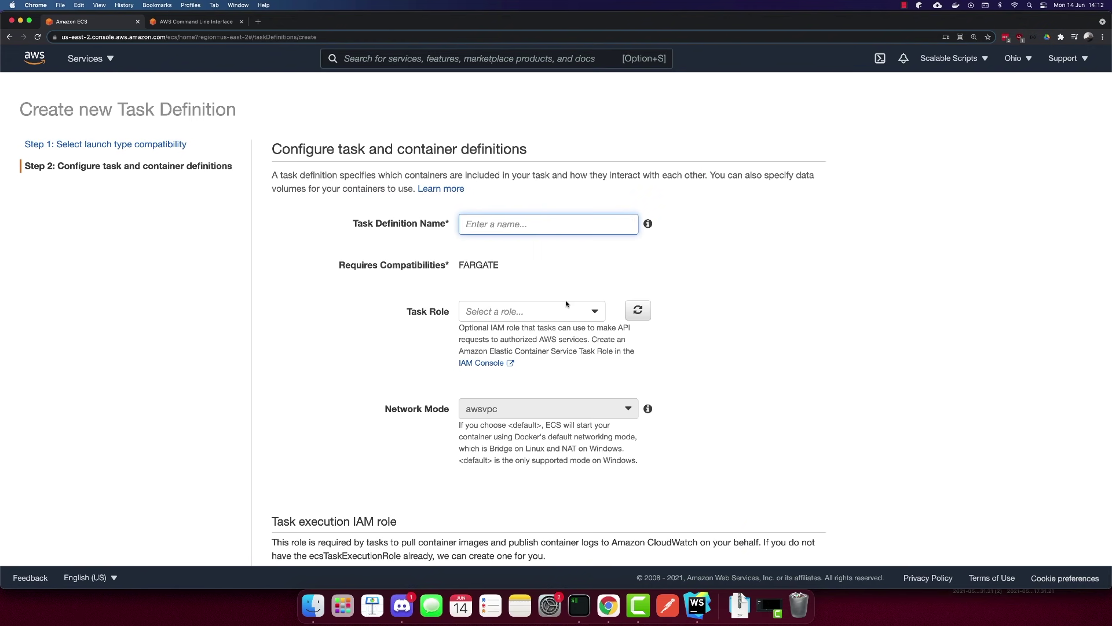
# Step: Name the task definition app and set its task role to None
pyautogui.write('AOO')
pyautogui.press('BackSpace')
pyautogui.write('app')
pyautogui.click(502, 313)
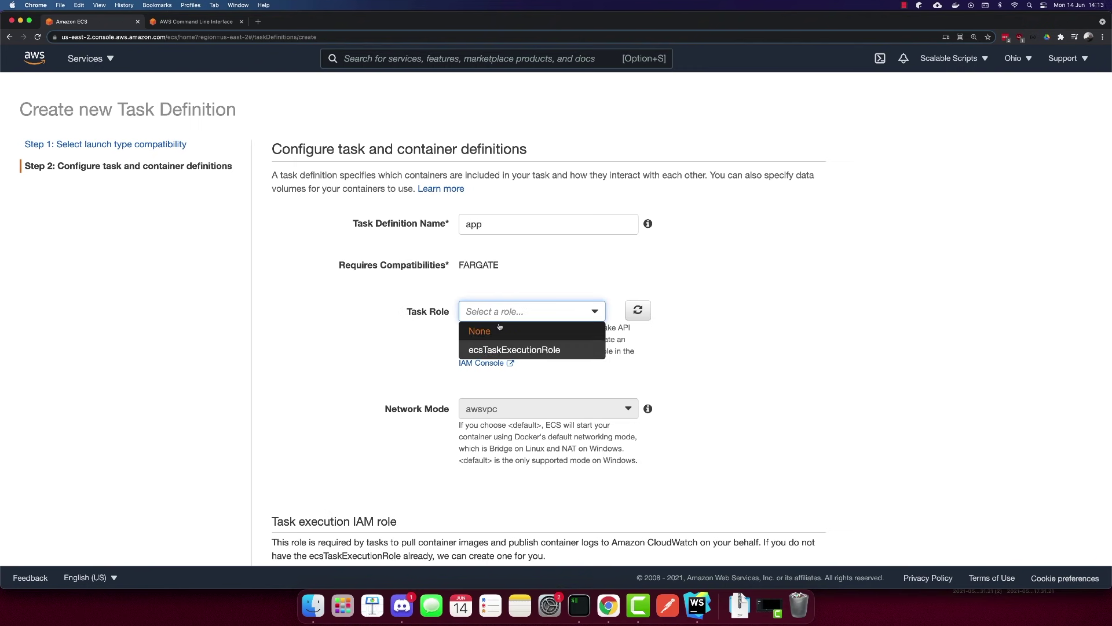
pyautogui.click(519, 330)
pyautogui.scroll(-3, 579, 232)
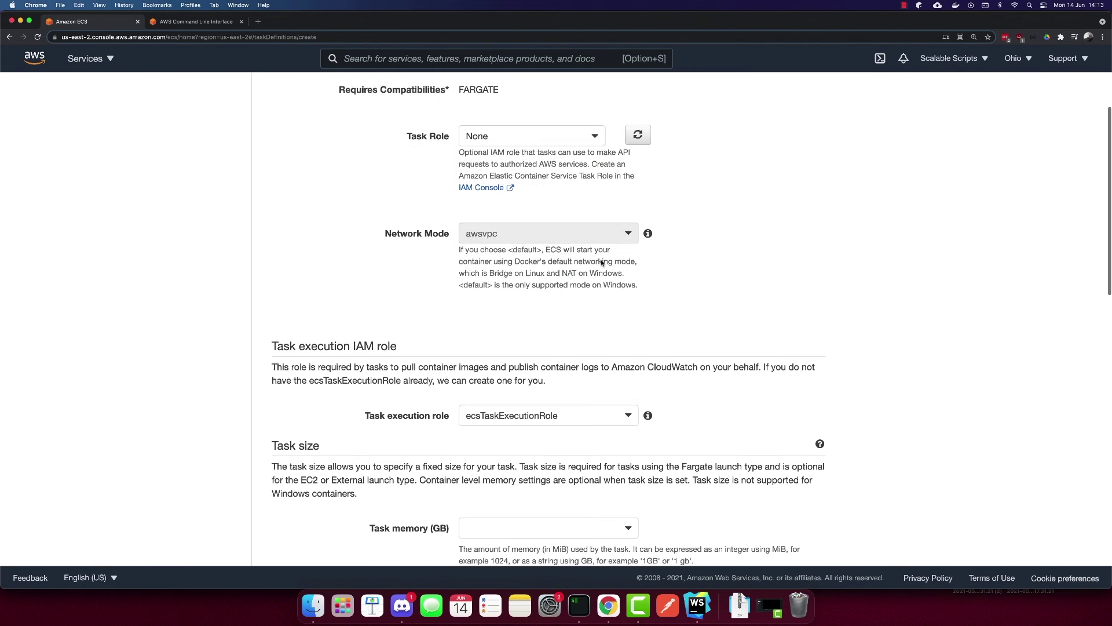
pyautogui.click(556, 139)
pyautogui.click(721, 177)
pyautogui.scroll(-2, 579, 231)
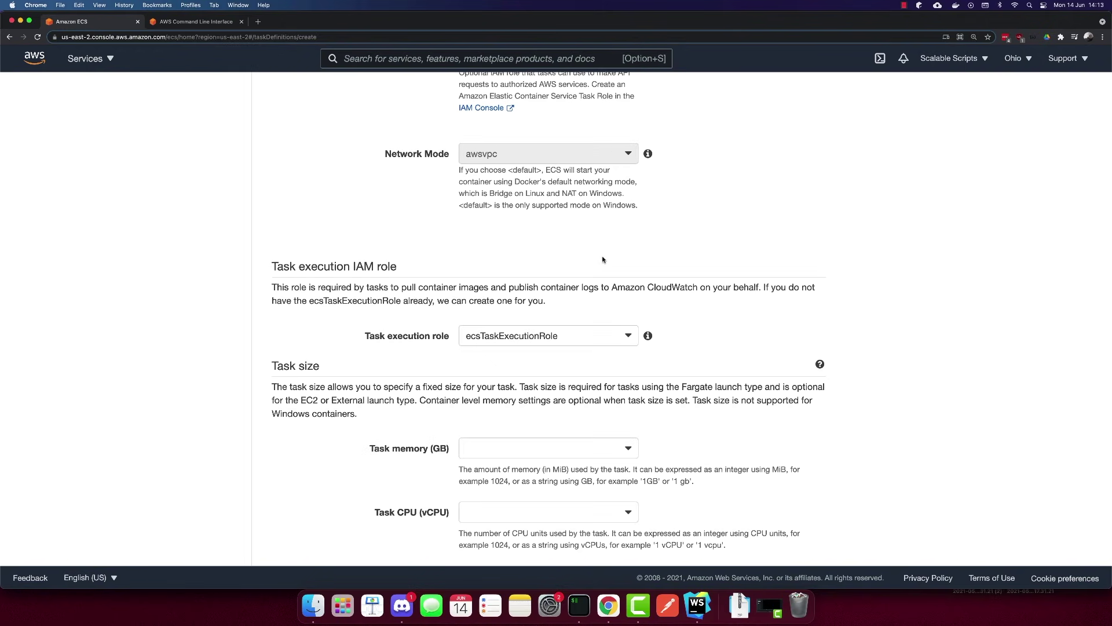
# Step: Set the task size to 0.5GB of memory and 0.25 vCPU
pyautogui.scroll(-2, 617, 301)
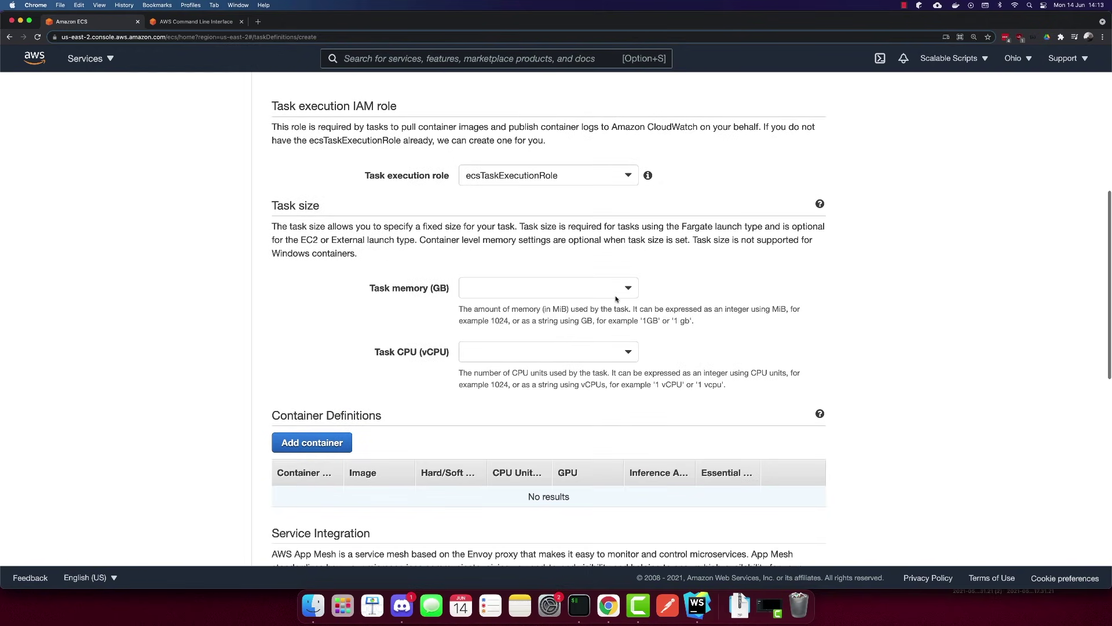
pyautogui.scroll(5, 631, 300)
pyautogui.scroll(-5, 643, 299)
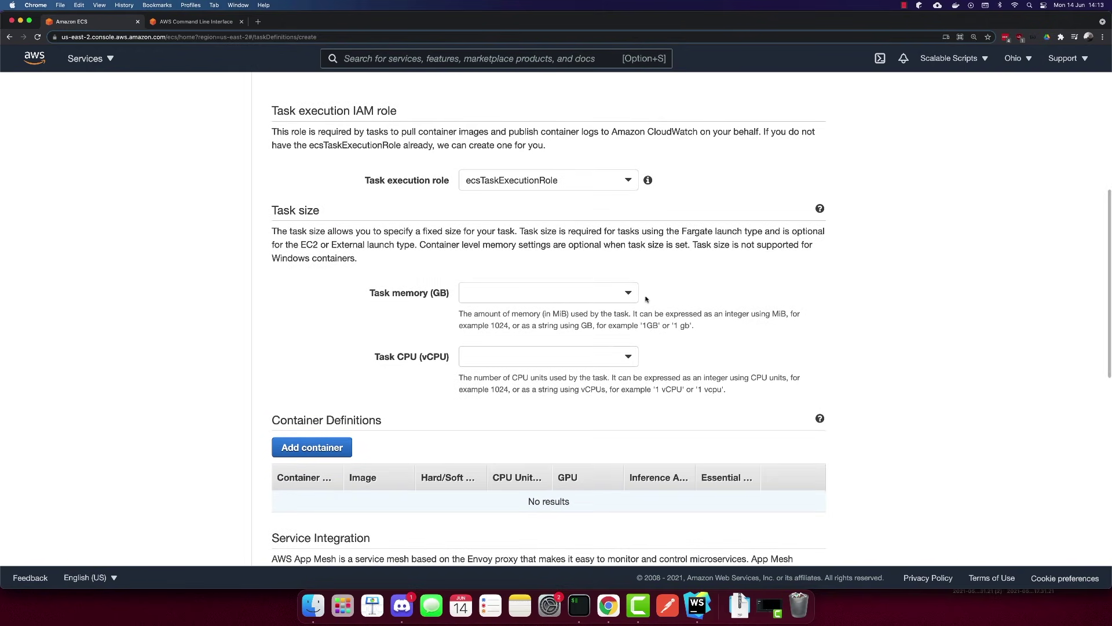
pyautogui.click(571, 294)
pyautogui.click(493, 311)
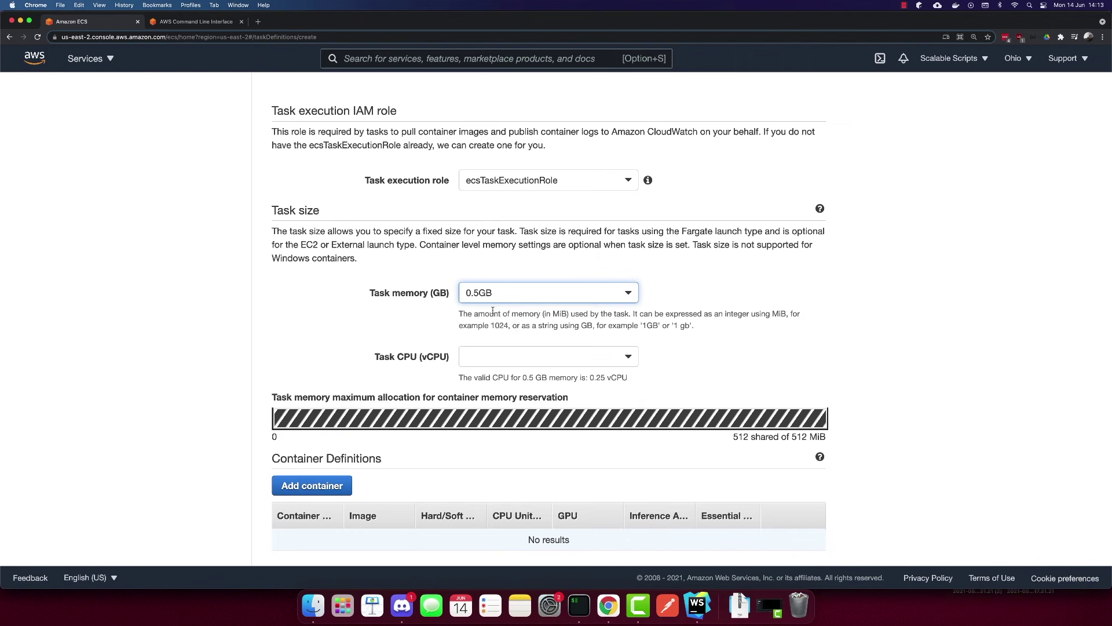
pyautogui.click(579, 357)
pyautogui.click(497, 375)
# Step: Start adding a container named app that uses the ECR image URI of the app repository in us-east-2
pyautogui.scroll(-2, 655, 331)
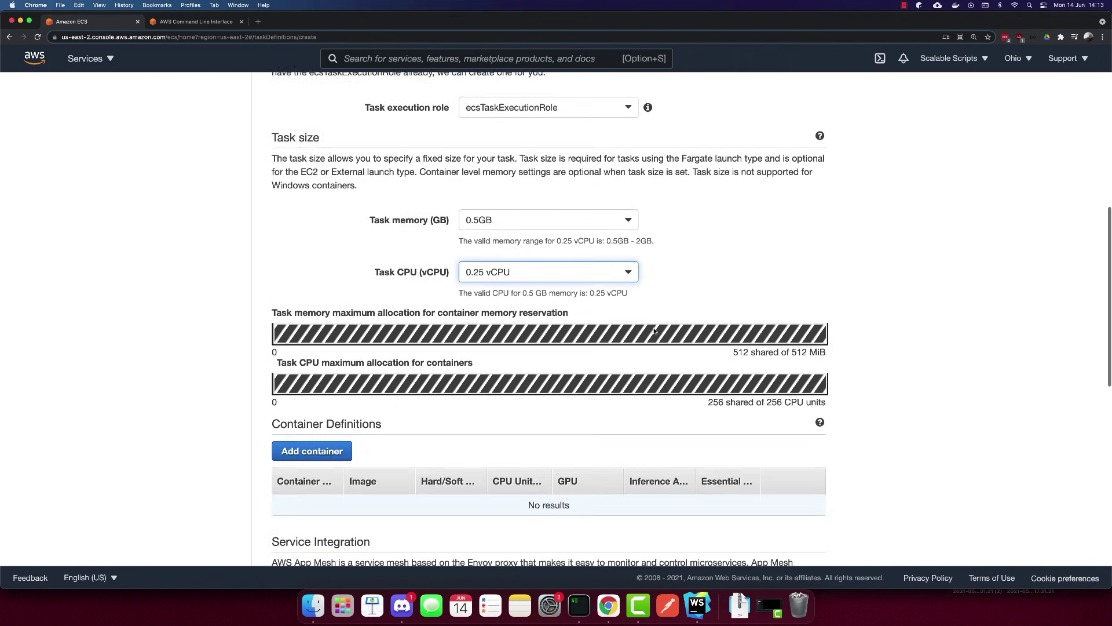
pyautogui.scroll(-2, 655, 332)
pyautogui.scroll(-3, 520, 193)
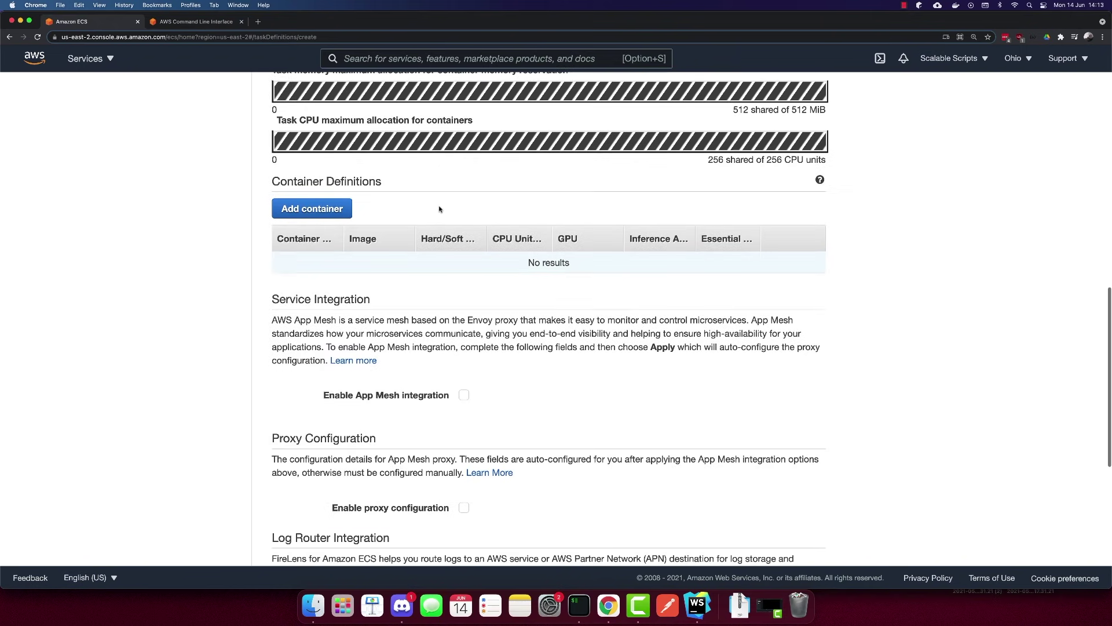
pyautogui.click(317, 215)
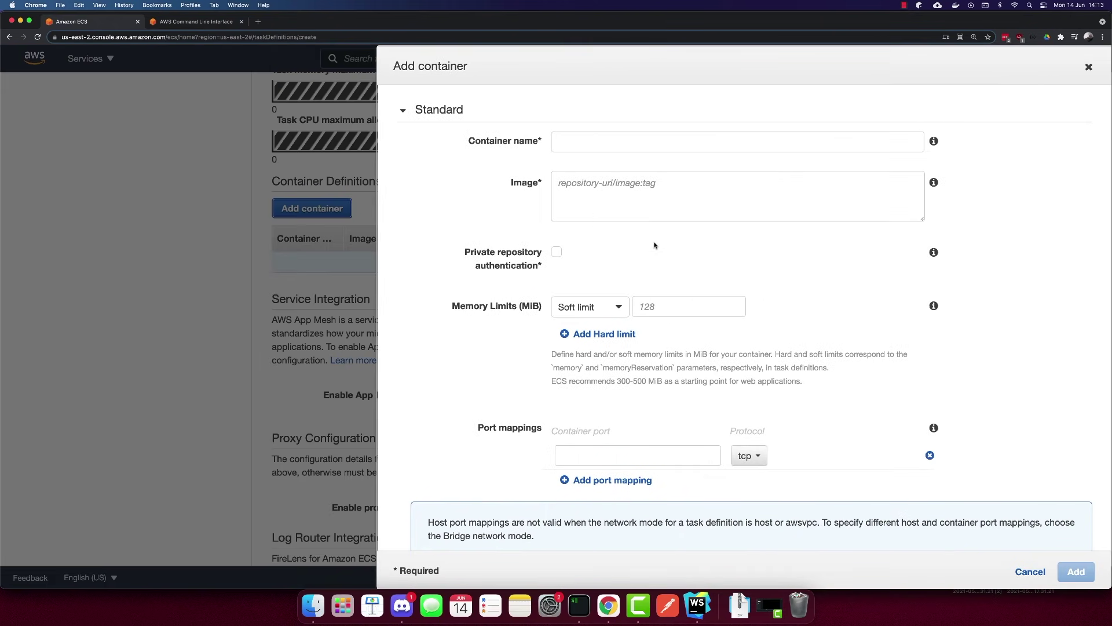
pyautogui.click(632, 202)
pyautogui.write('762488692892.dkr.ecr.us-east-2.amazonaws.com/app')
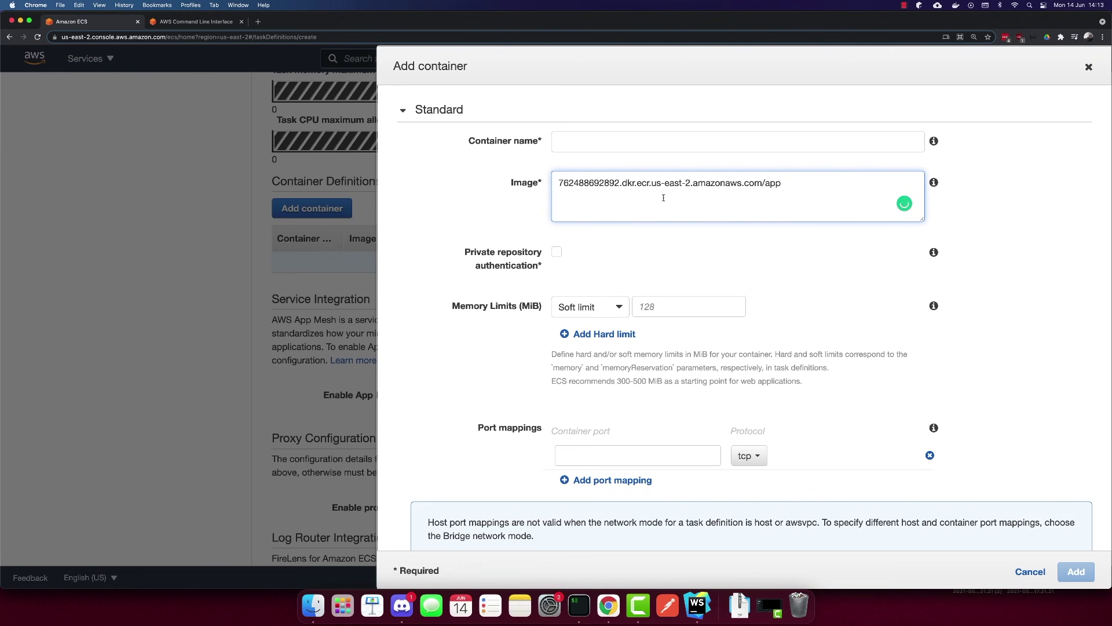
pyautogui.click(623, 148)
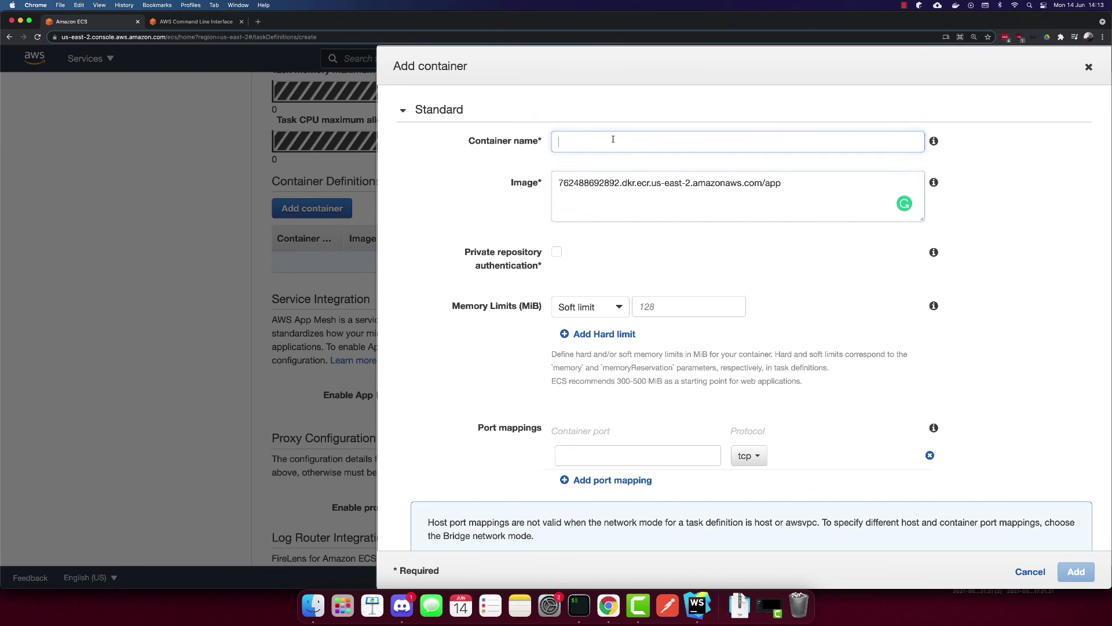
pyautogui.write('app')
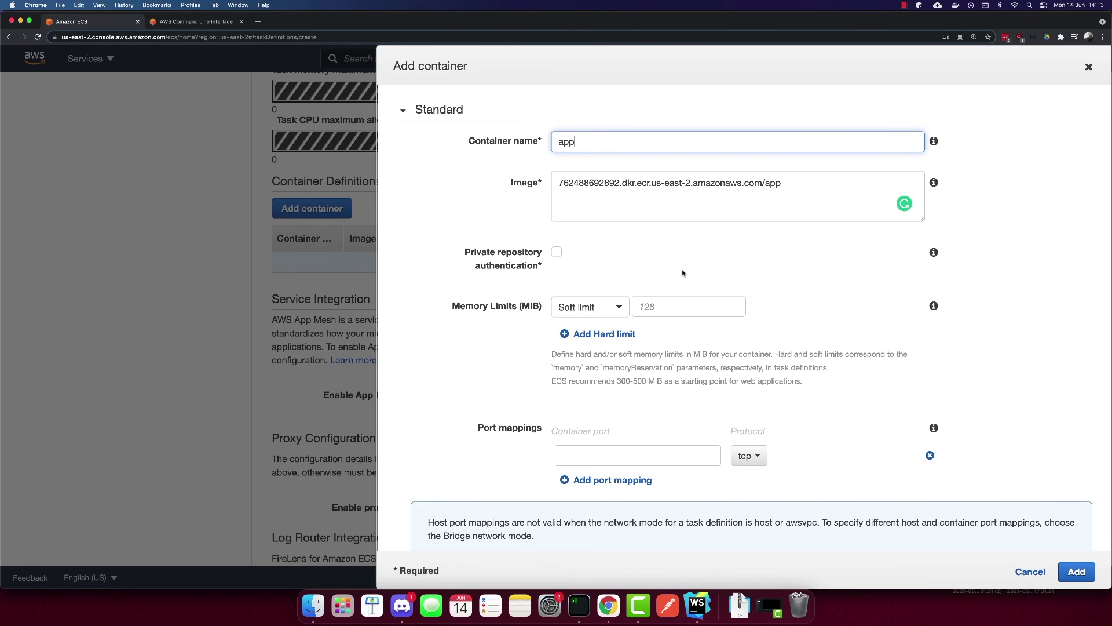
# Step: Map container port 80 and add the container to the task definition, keeping the remaining settings at their defaults
pyautogui.scroll(-3, 690, 270)
pyautogui.scroll(-3, 690, 262)
pyautogui.scroll(6, 681, 271)
pyautogui.click(642, 453)
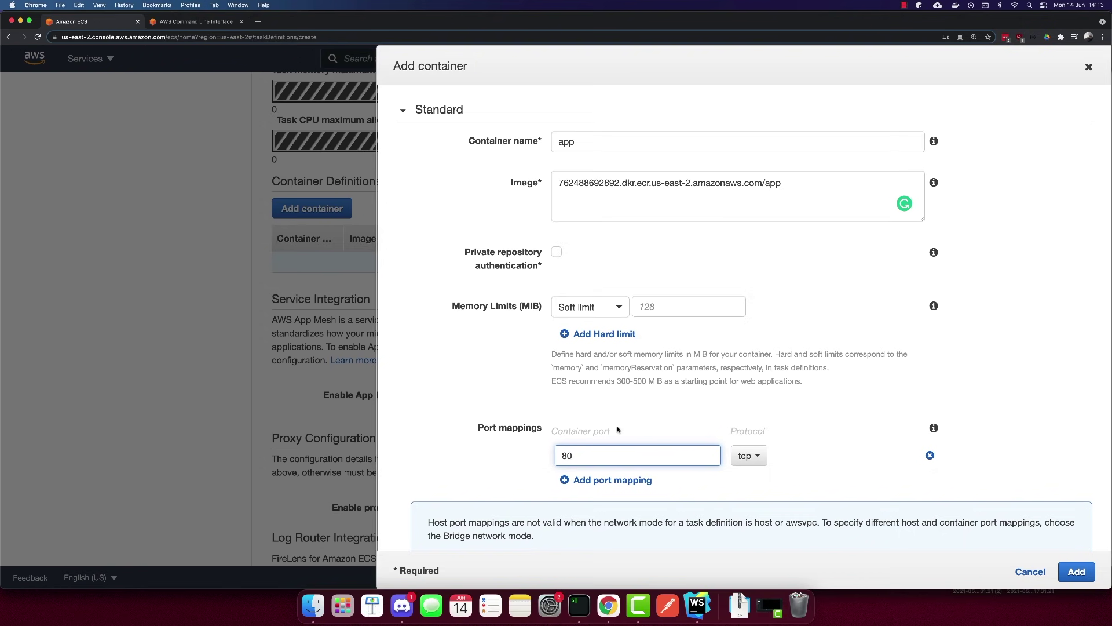
pyautogui.doubleClick(566, 453)
pyautogui.scroll(-15, 611, 421)
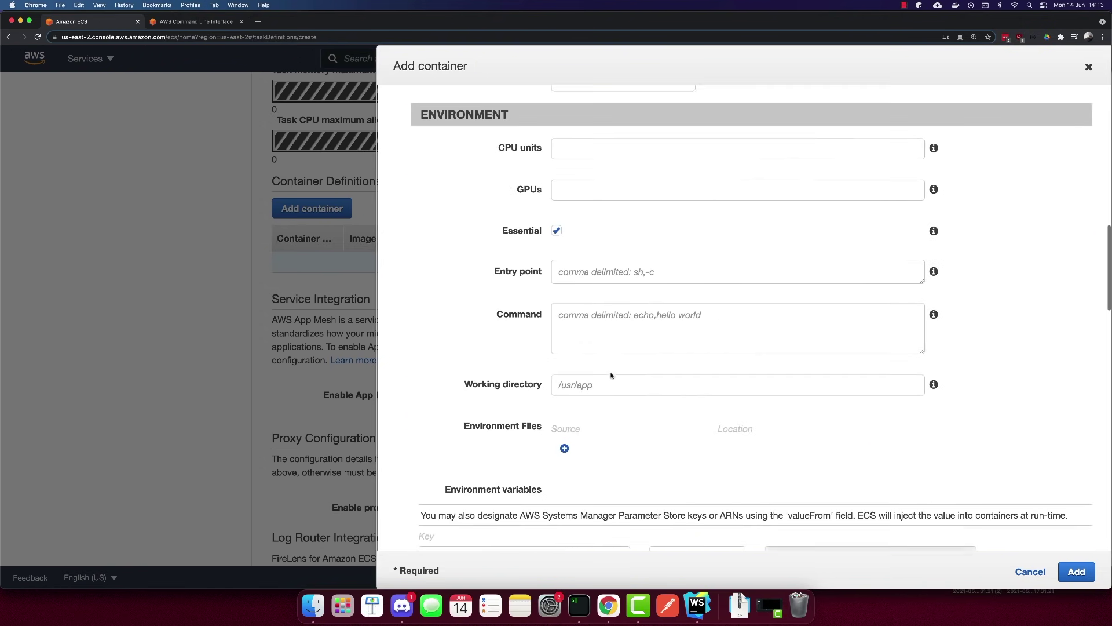
pyautogui.scroll(-10, 611, 348)
pyautogui.scroll(15, 618, 345)
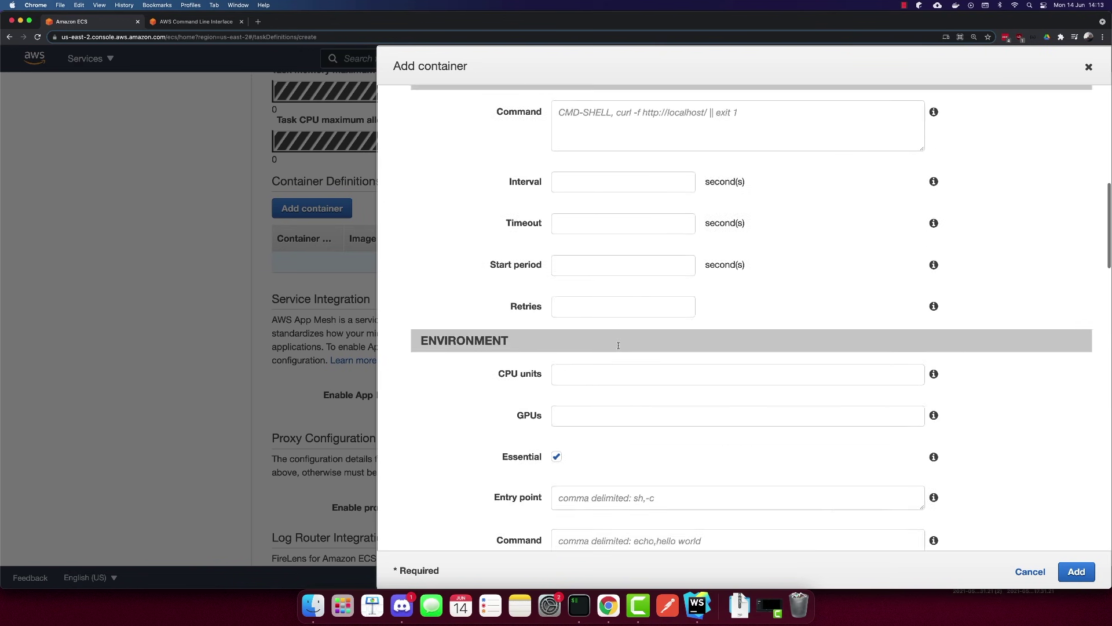
pyautogui.scroll(1, 596, 298)
pyautogui.scroll(-15, 653, 276)
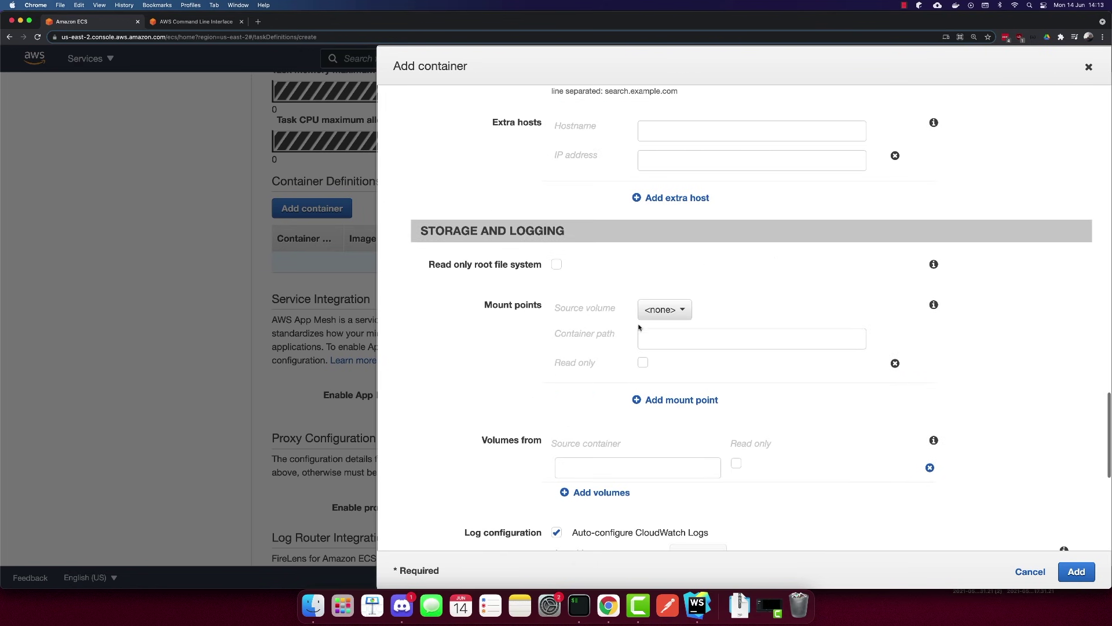
pyautogui.scroll(-10, 608, 325)
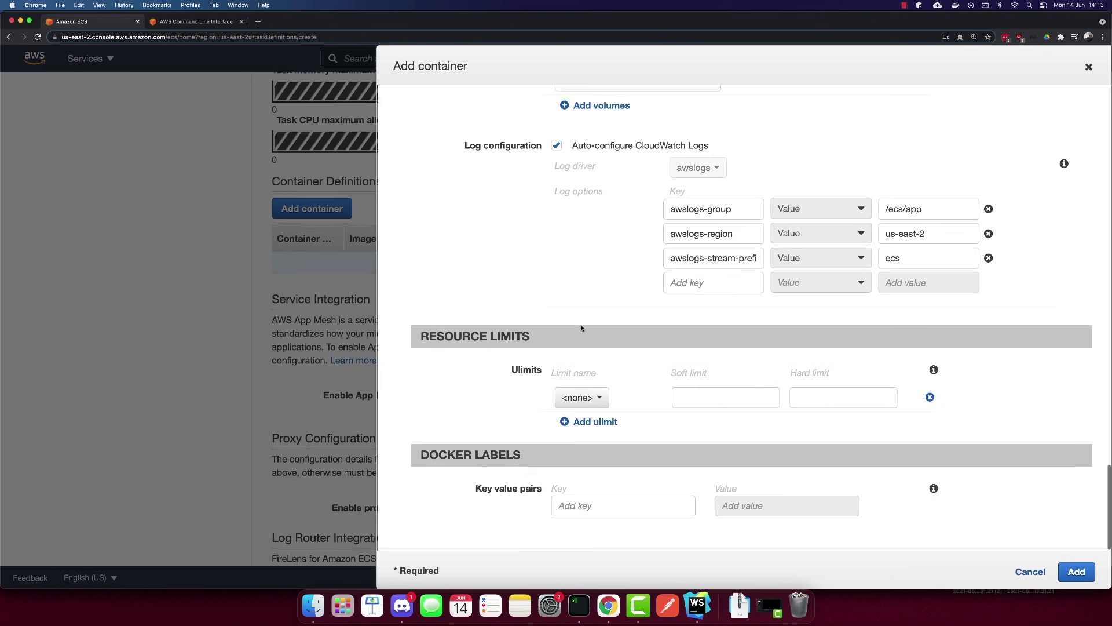
pyautogui.click(1076, 572)
# Step: Review the remaining task settings, create the app task definition and open its details page
pyautogui.scroll(-3, 529, 412)
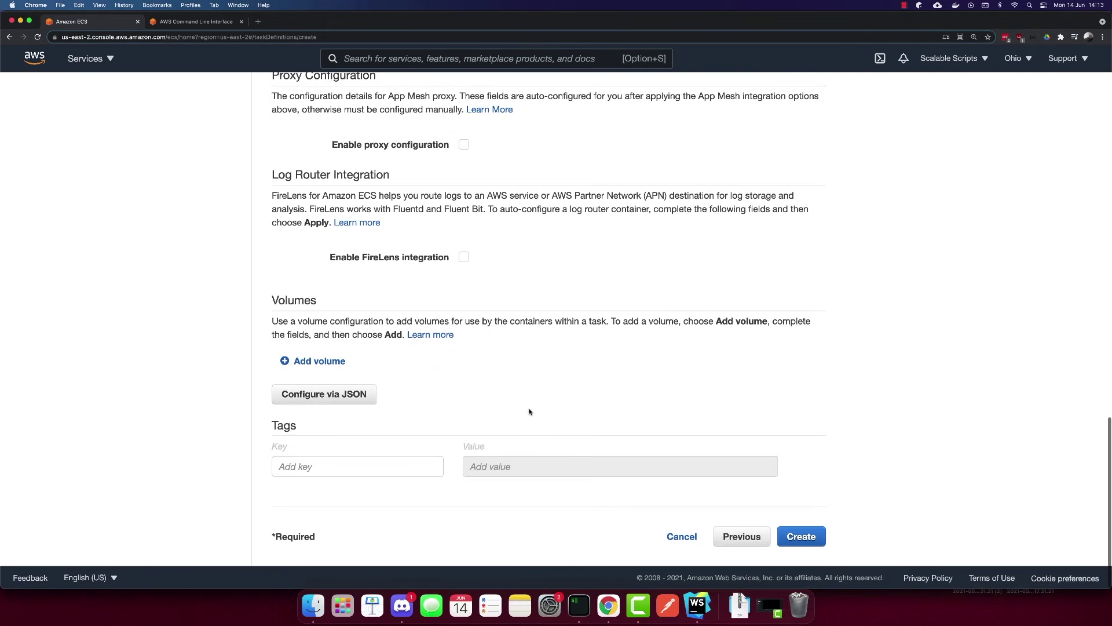
pyautogui.scroll(8, 529, 410)
pyautogui.scroll(-3, 529, 410)
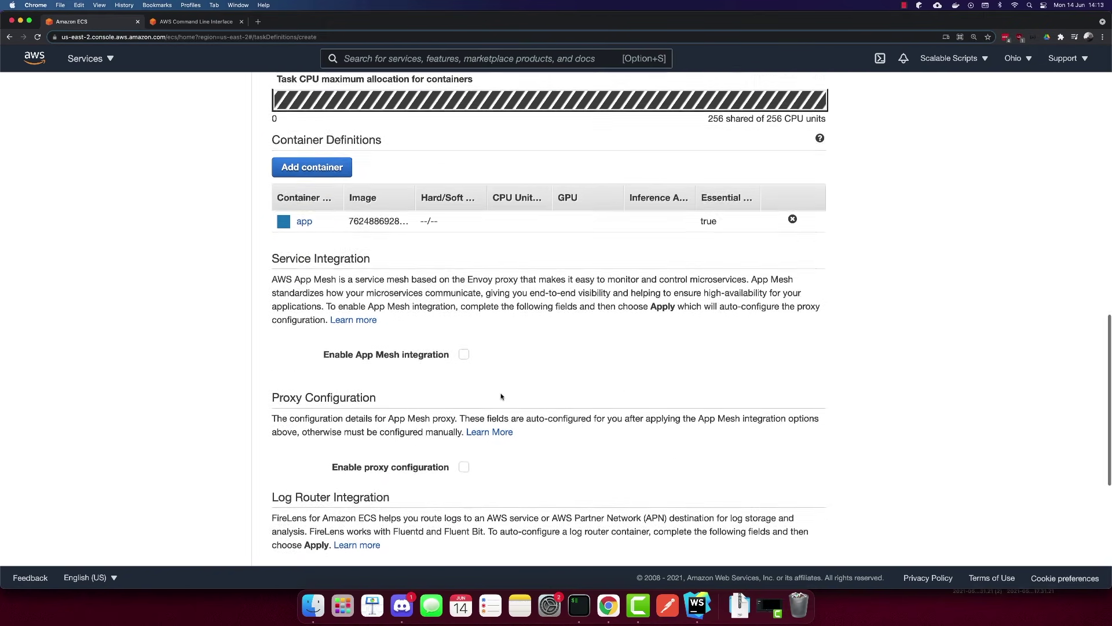
pyautogui.scroll(-5, 501, 396)
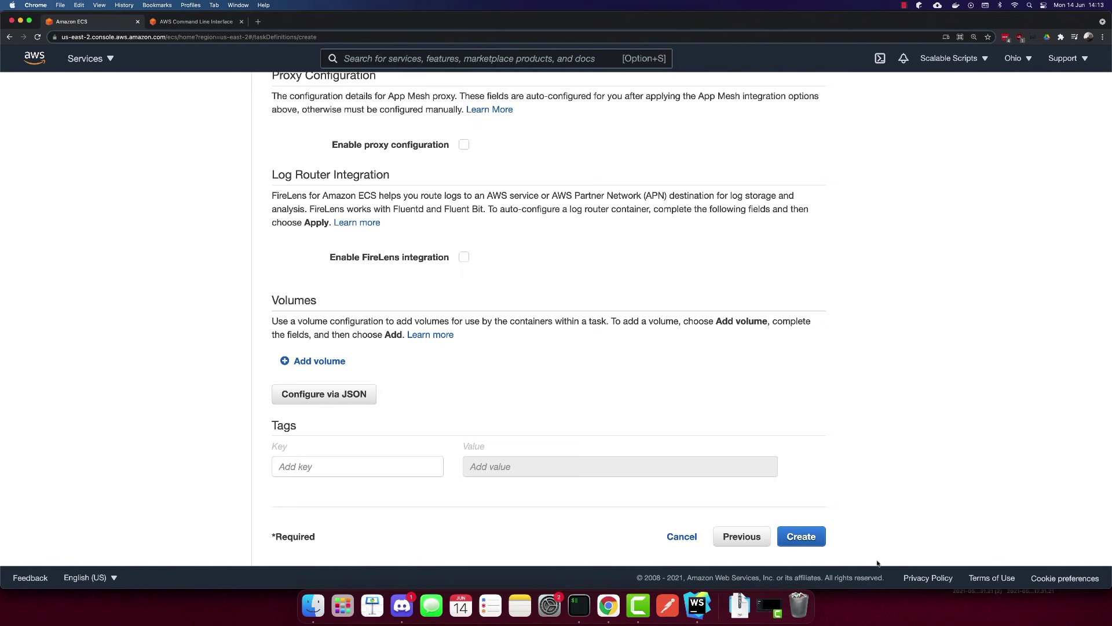
pyautogui.click(801, 539)
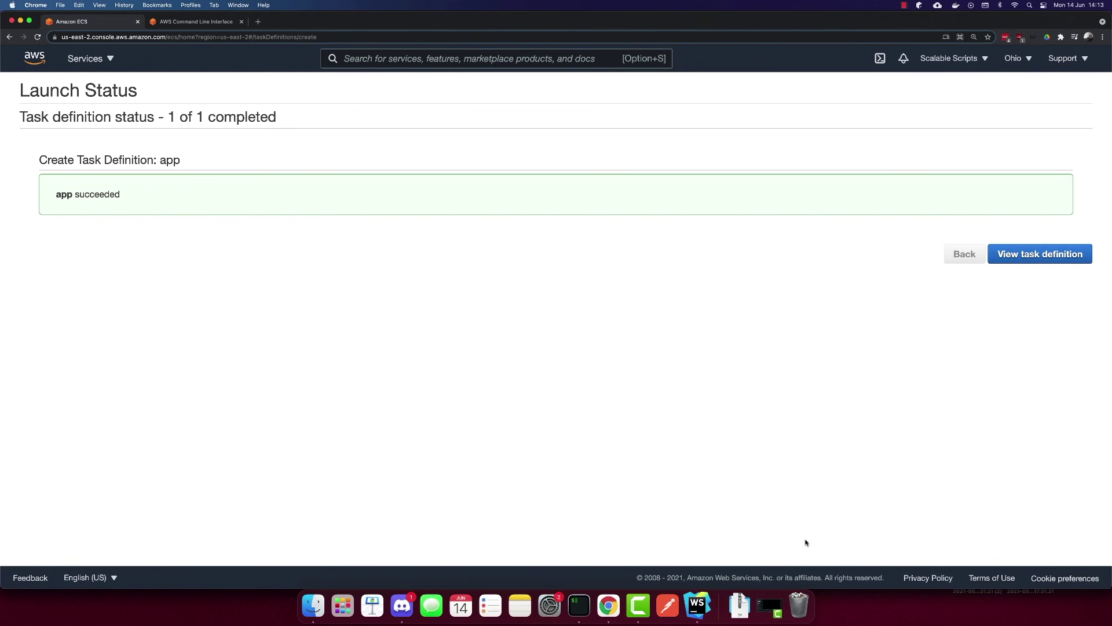
pyautogui.click(1013, 260)
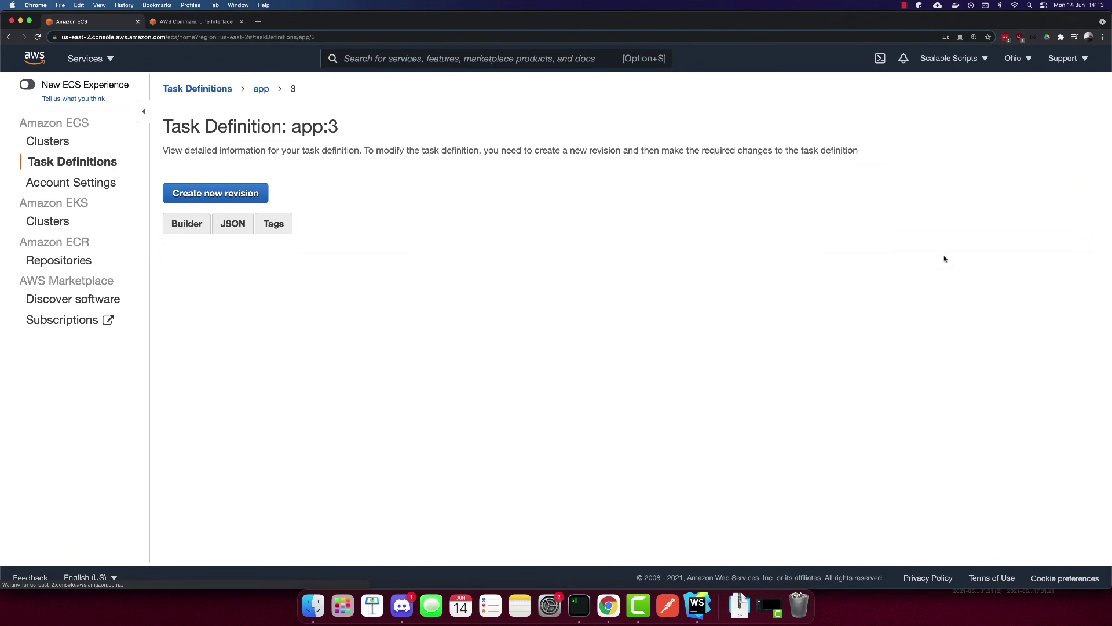
# Step: Start creating a service in the MyAPP cluster with the FARGATE launch type
pyautogui.click(48, 142)
pyautogui.scroll(-6, 316, 330)
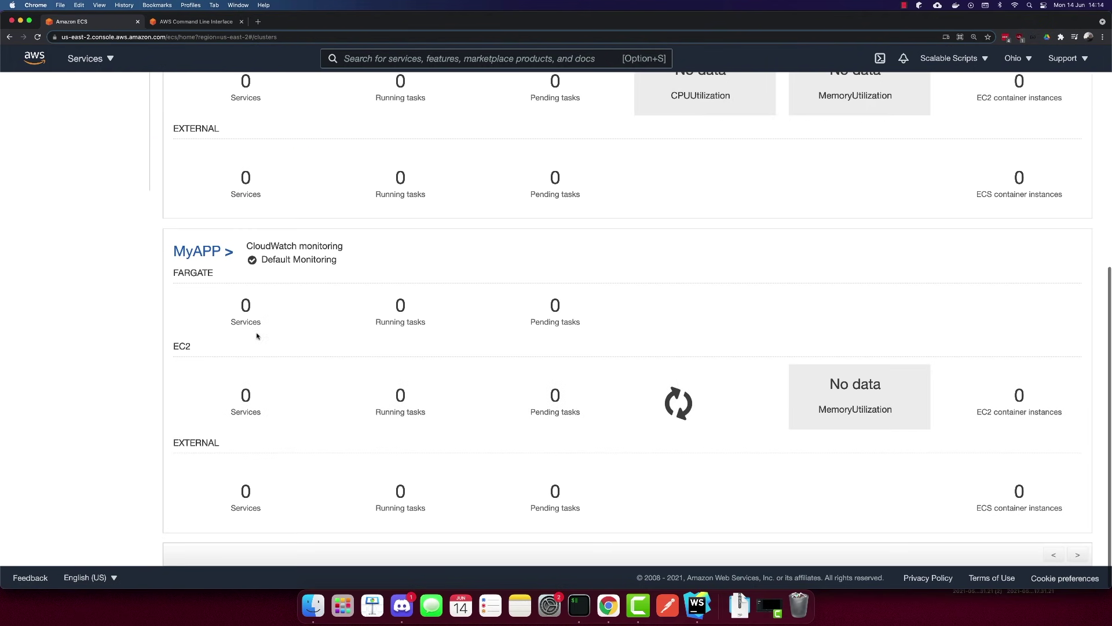
pyautogui.click(200, 252)
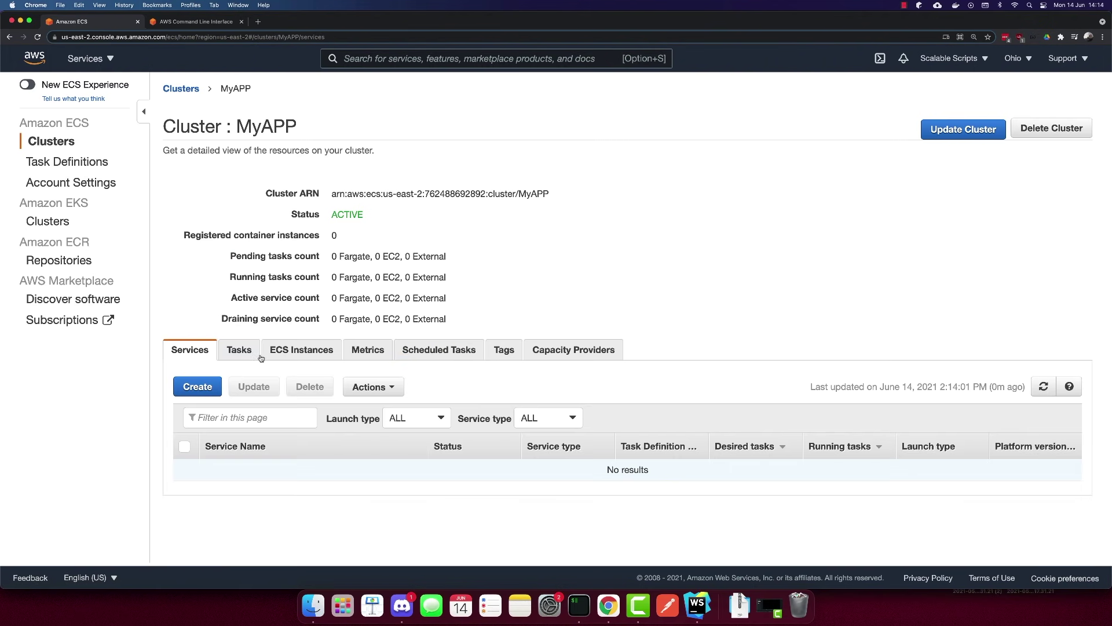
pyautogui.click(198, 390)
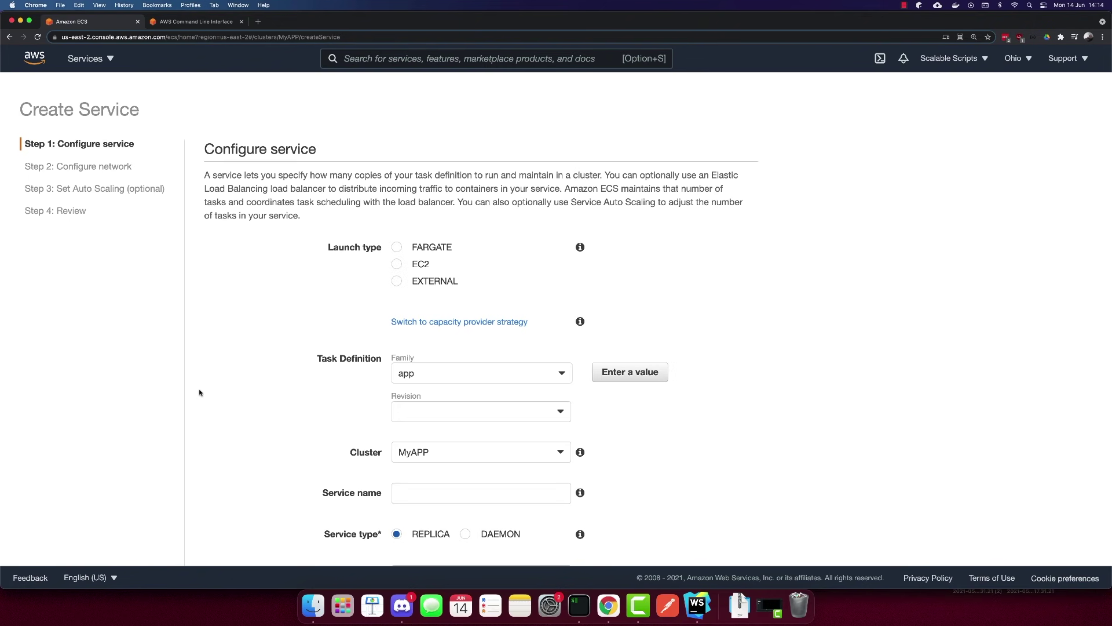
pyautogui.click(396, 247)
pyautogui.scroll(-3, 287, 367)
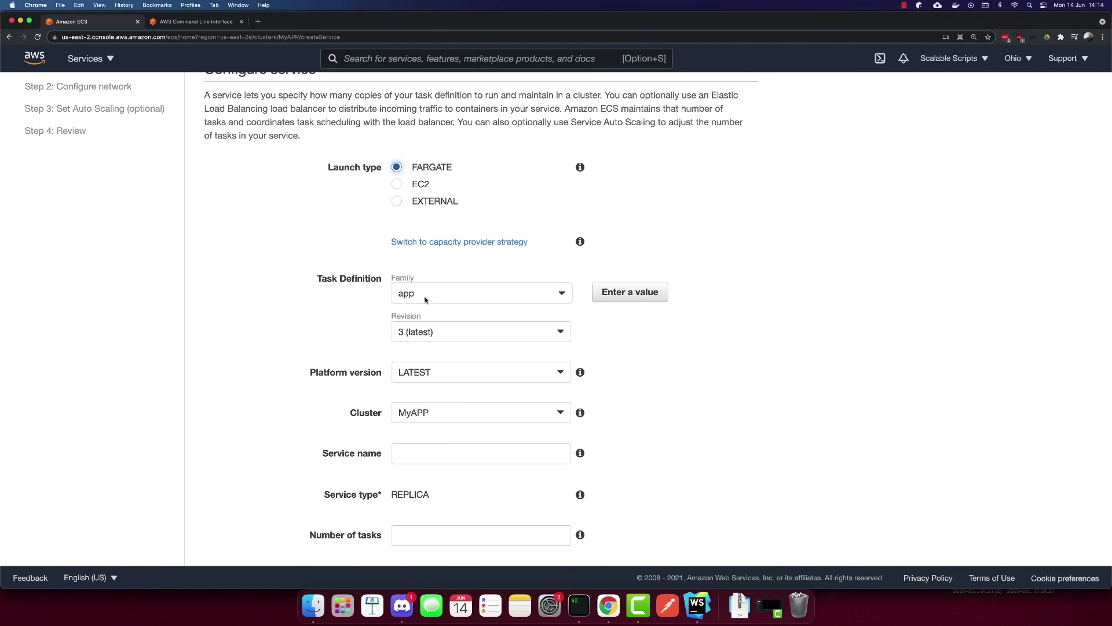
# Step: Name the service app and set its number of tasks to 1
pyautogui.scroll(-8, 234, 333)
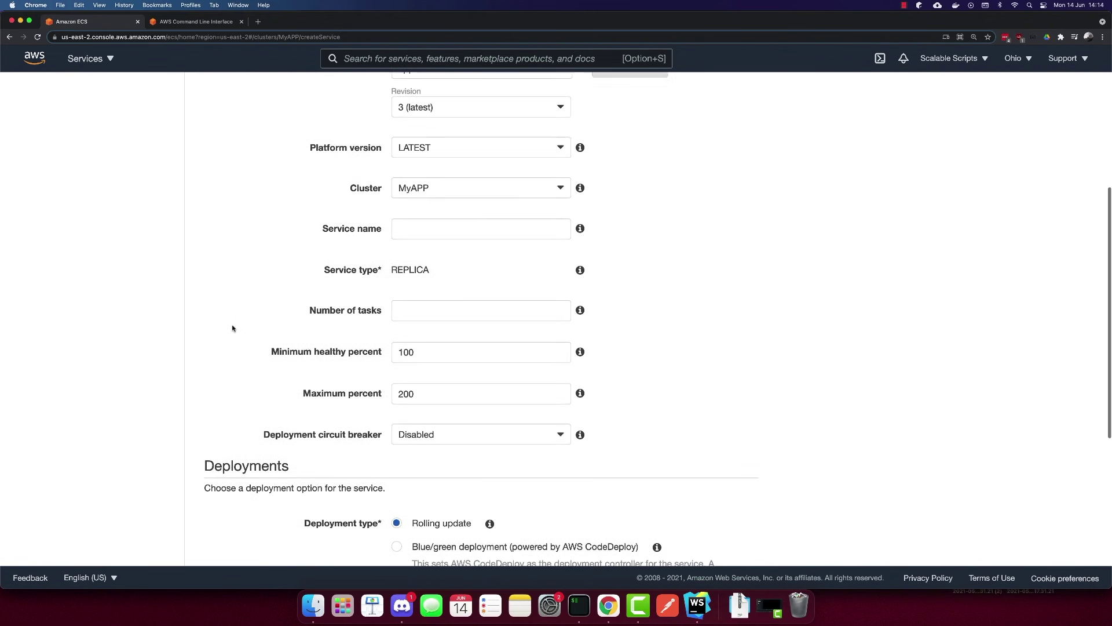
pyautogui.scroll(3, 232, 328)
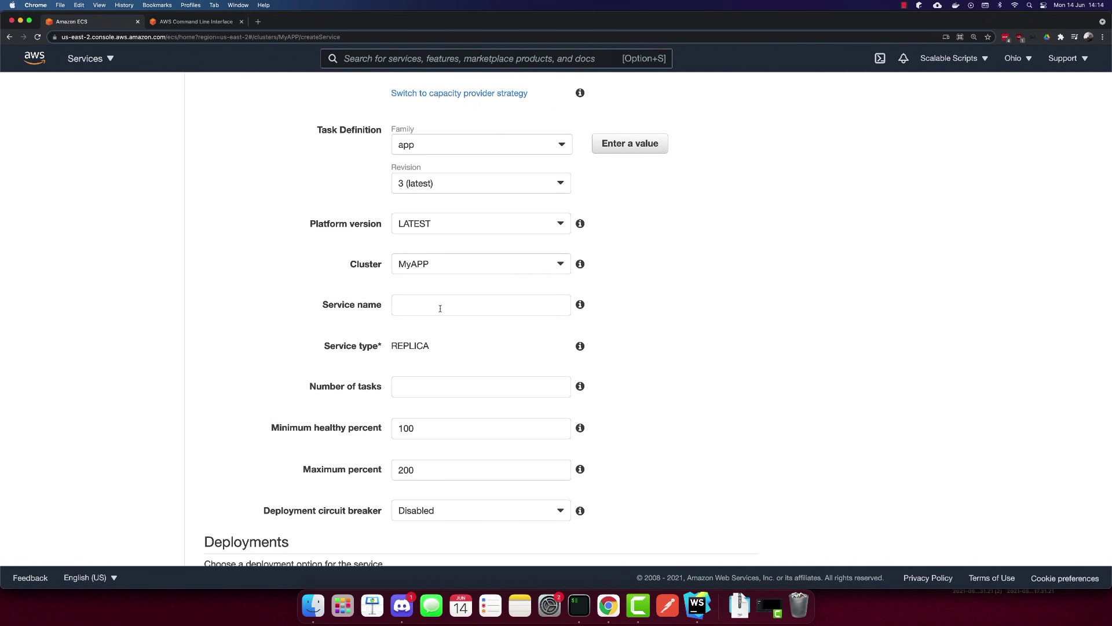
pyautogui.click(457, 297)
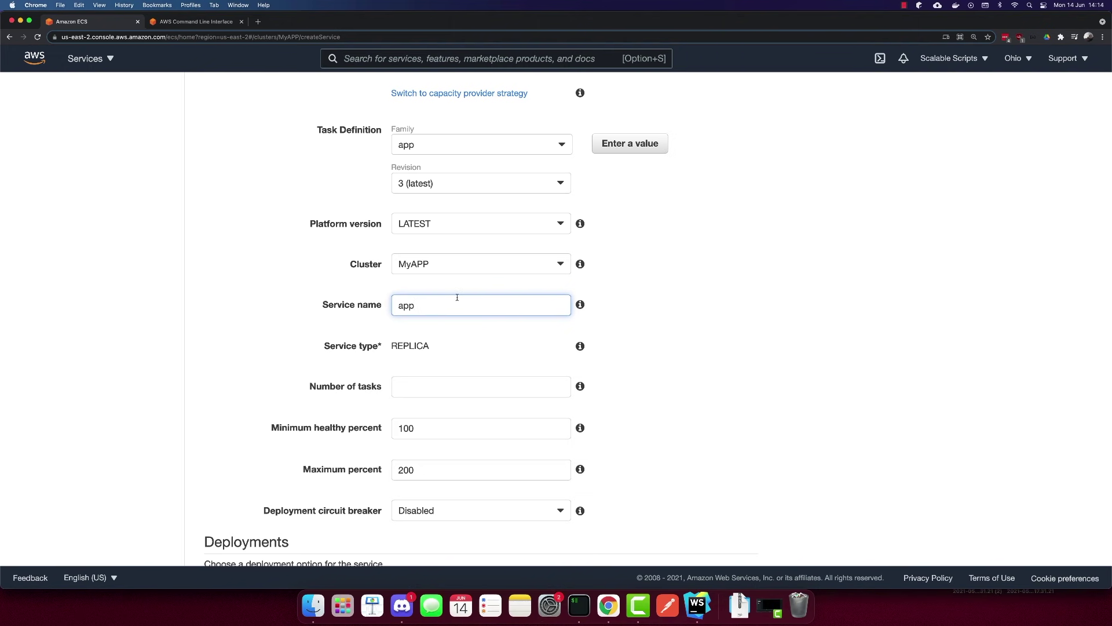
pyautogui.click(216, 365)
pyautogui.scroll(-3, 412, 335)
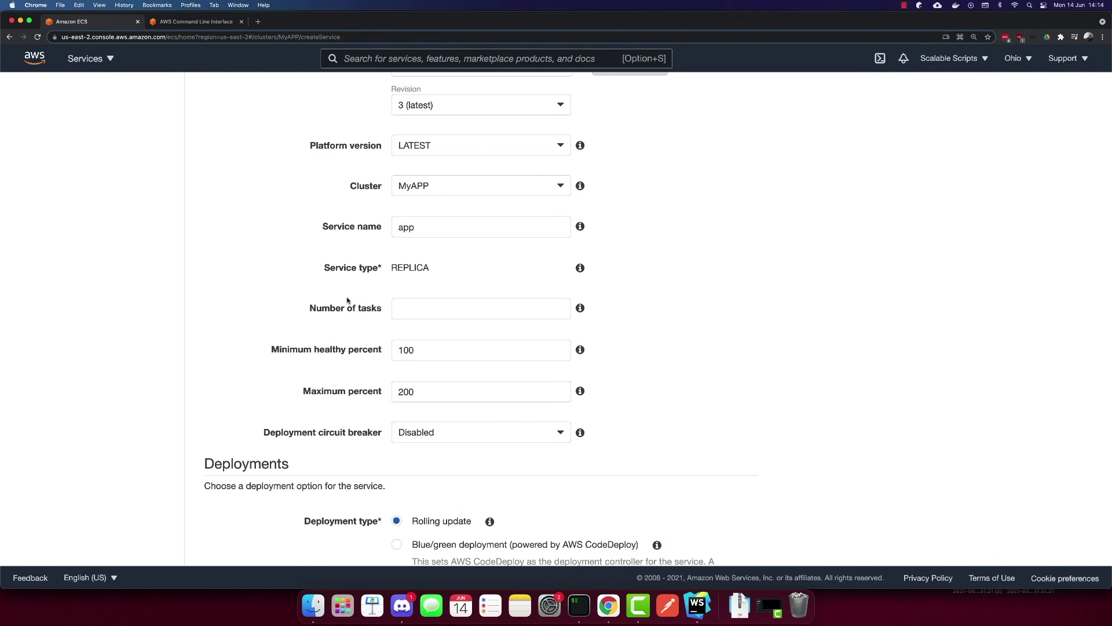
pyautogui.click(462, 305)
pyautogui.write('1')
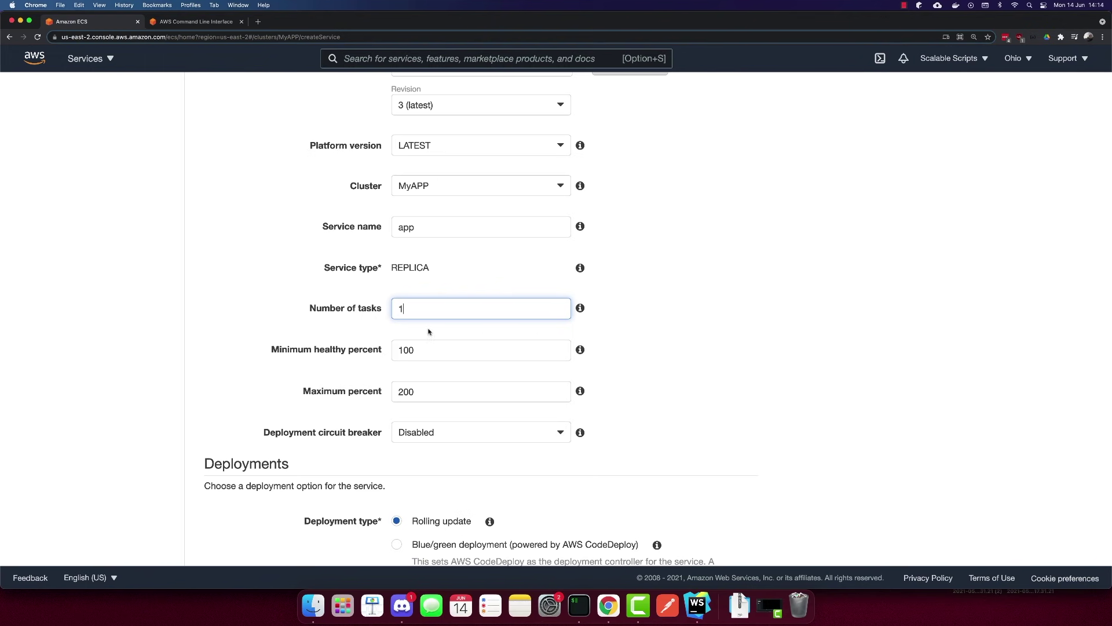
# Step: Keep the rolling update deployment type and default tagging settings, and proceed to the service's network configuration
pyautogui.scroll(-5, 378, 360)
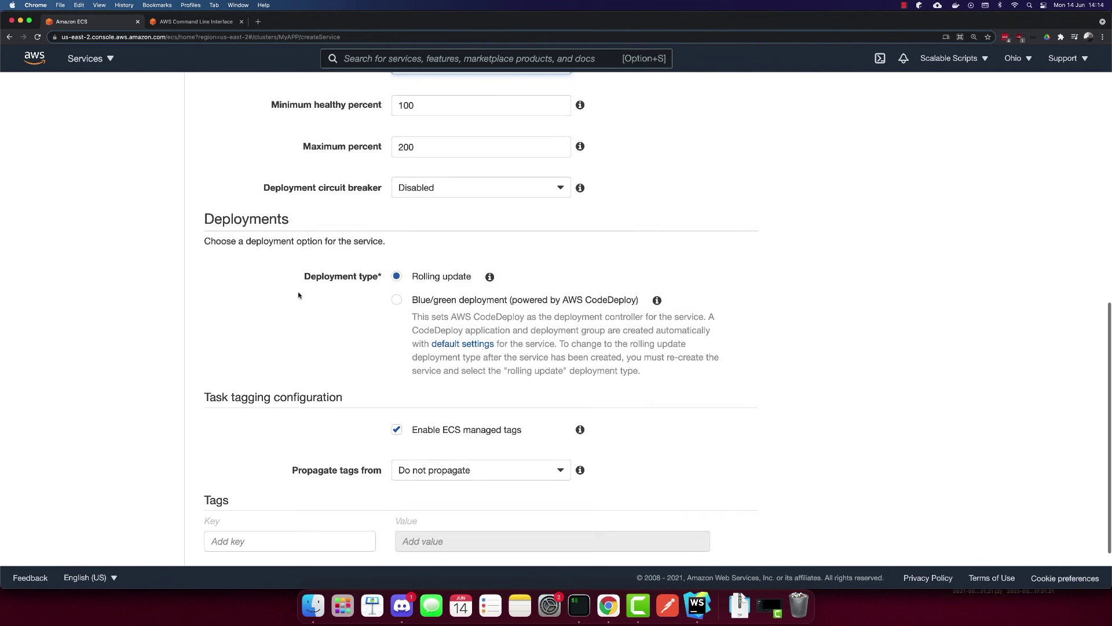
pyautogui.scroll(-2, 163, 279)
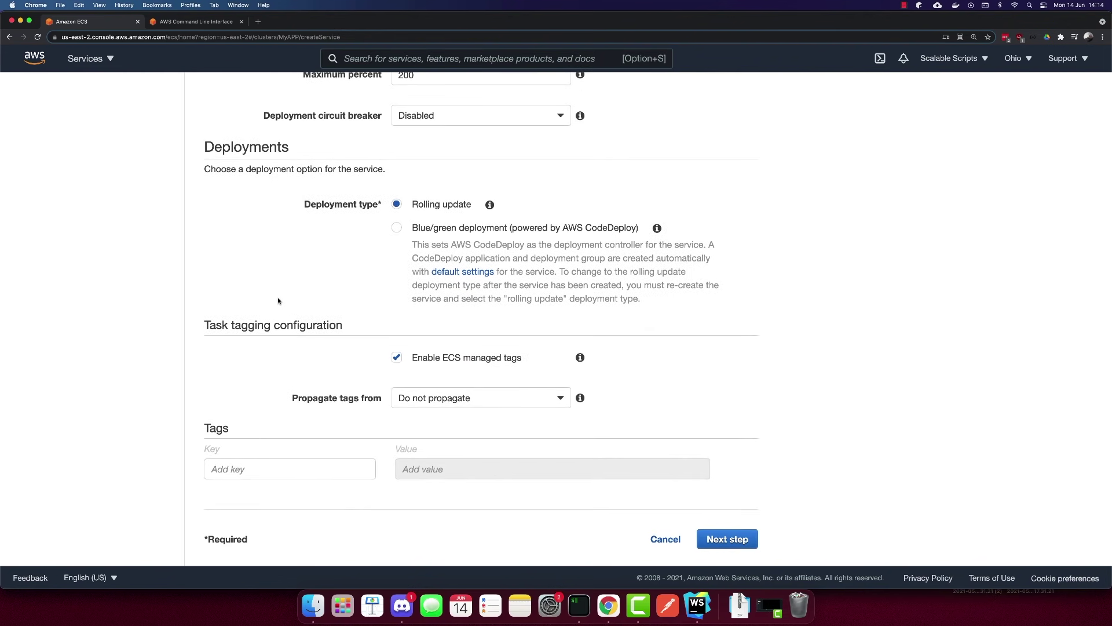
pyautogui.scroll(3, 238, 308)
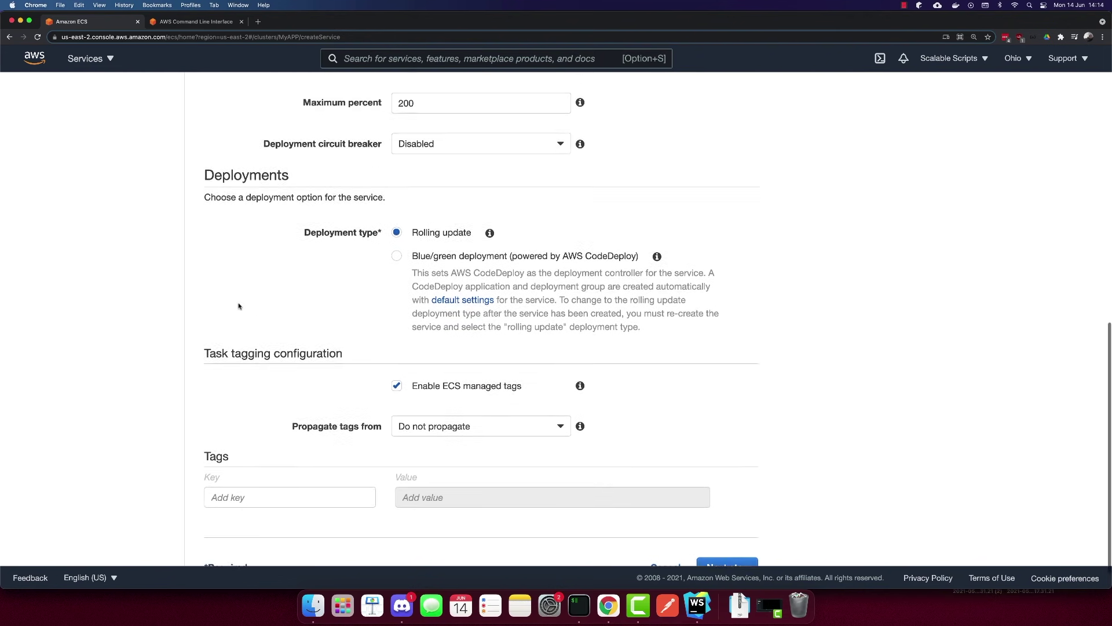
pyautogui.scroll(-3, 244, 321)
pyautogui.click(717, 538)
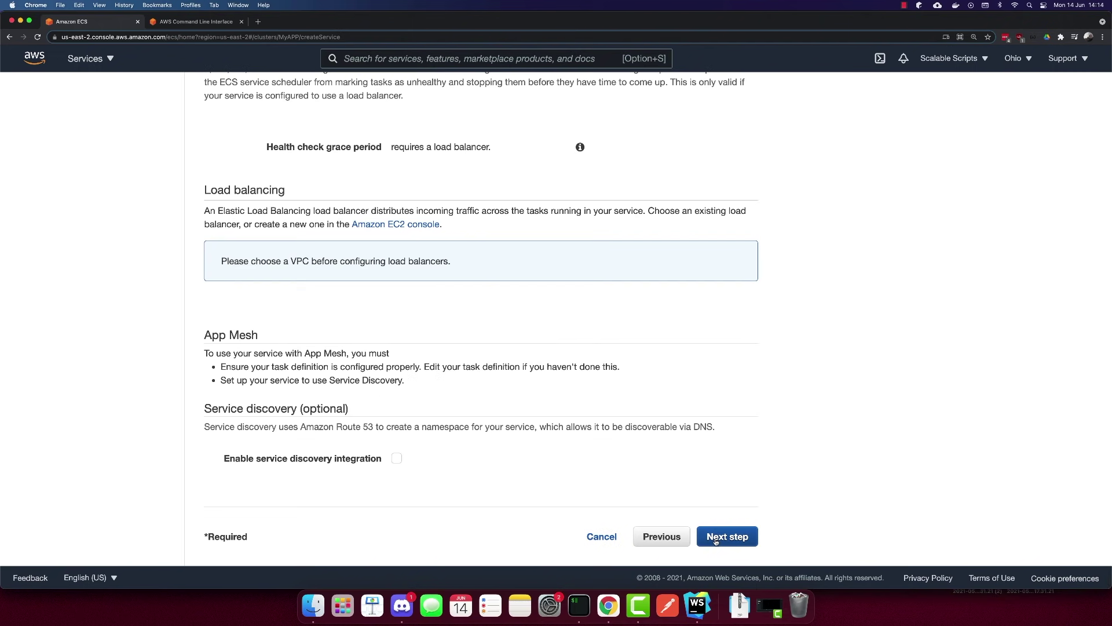
# Step: Assign the MyAPP/Public us-east-2b subnet (10.0.1.0/24) to the service and continue with no load balancer and public IP auto-assignment enabled
pyautogui.scroll(7, 486, 366)
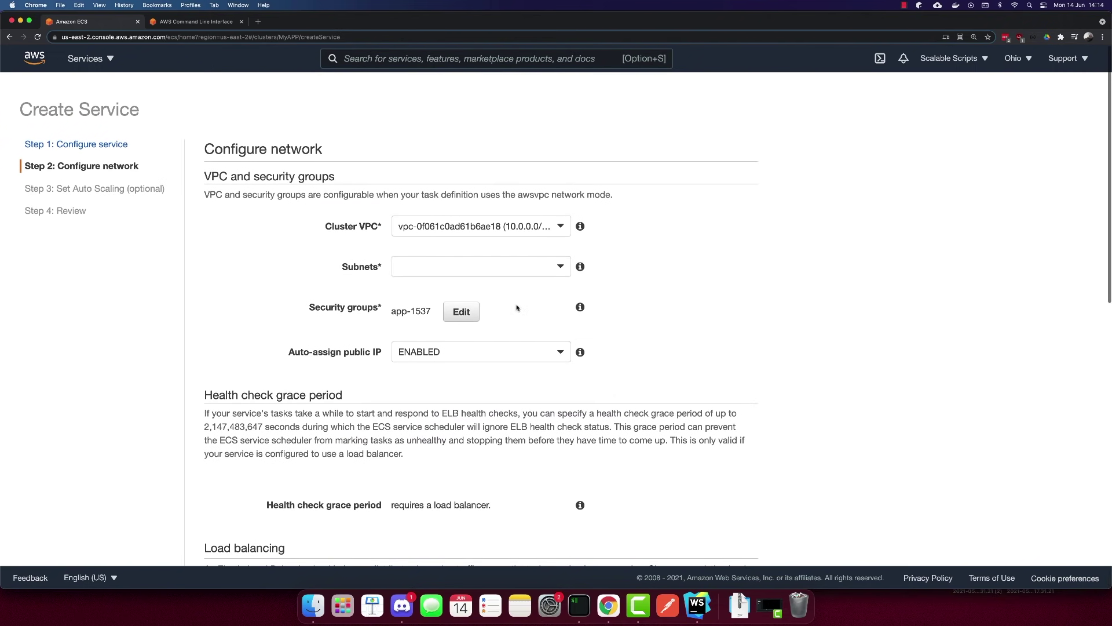
pyautogui.click(538, 272)
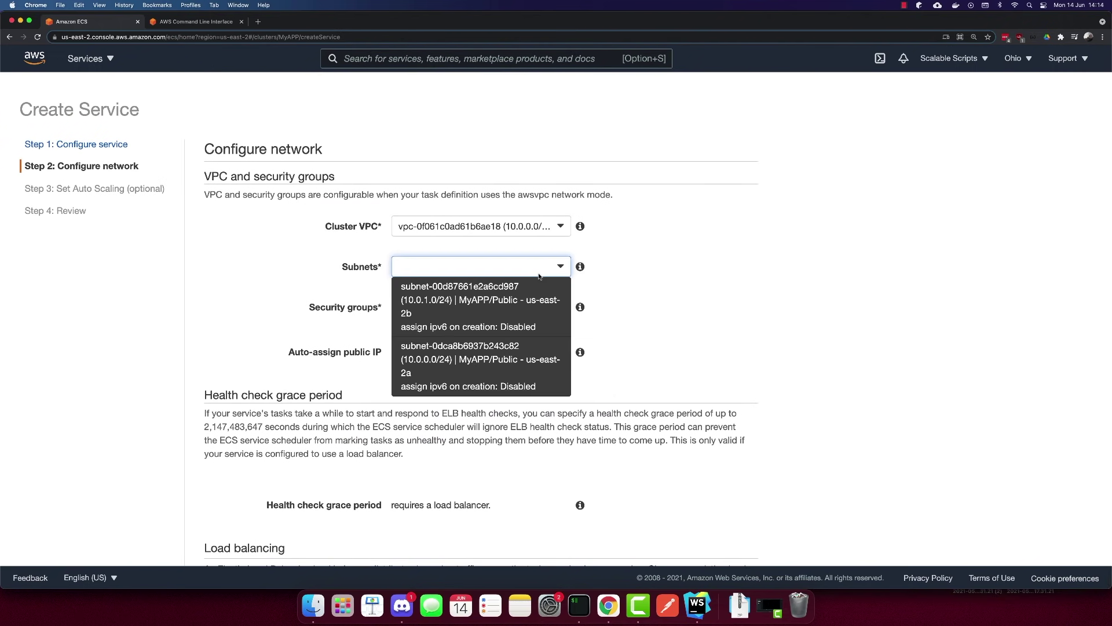
pyautogui.click(525, 317)
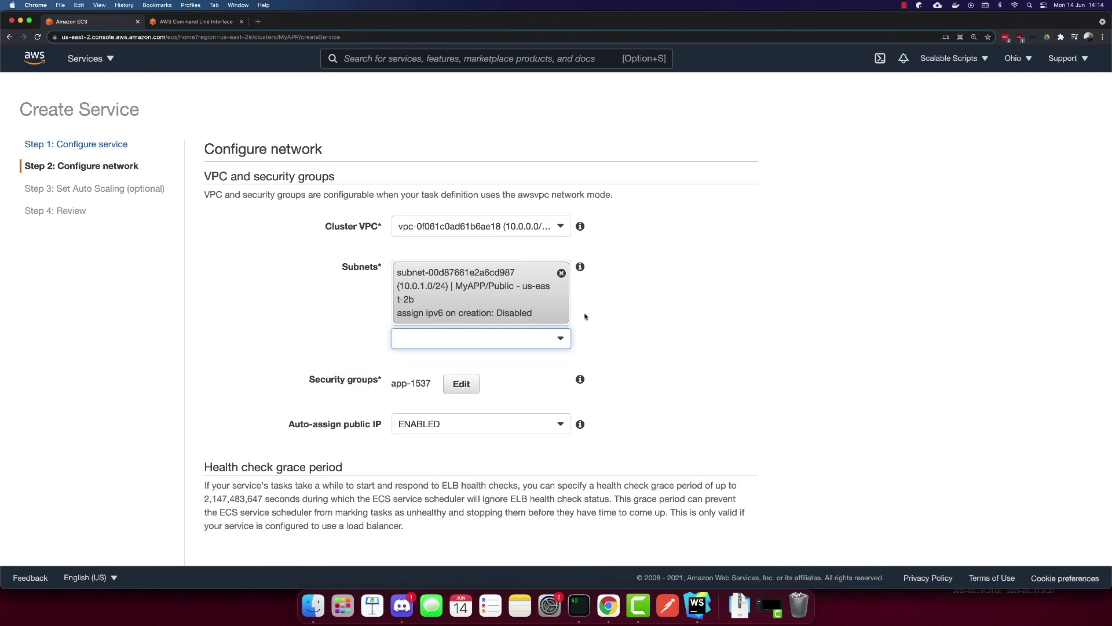
pyautogui.scroll(-2, 621, 355)
pyautogui.scroll(-6, 637, 356)
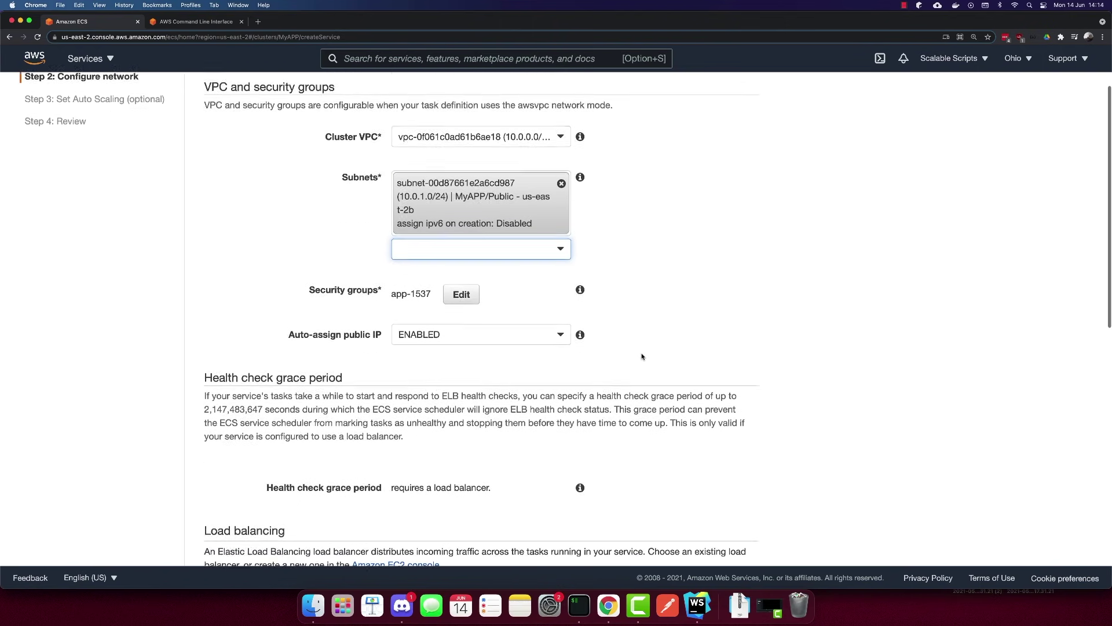
pyautogui.scroll(5, 527, 241)
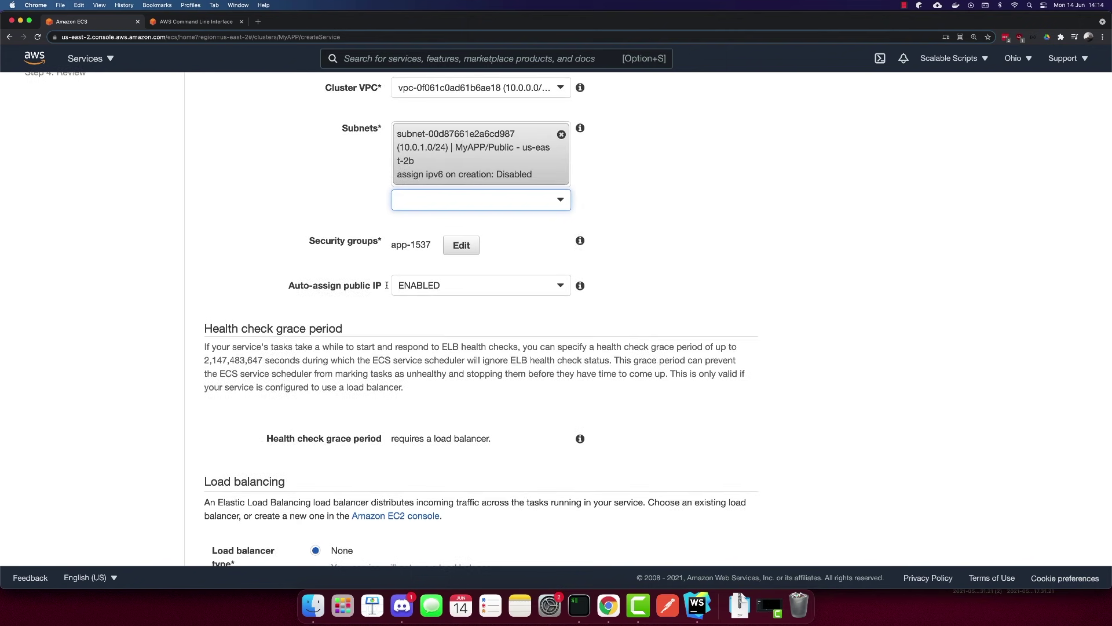
pyautogui.scroll(-7, 432, 295)
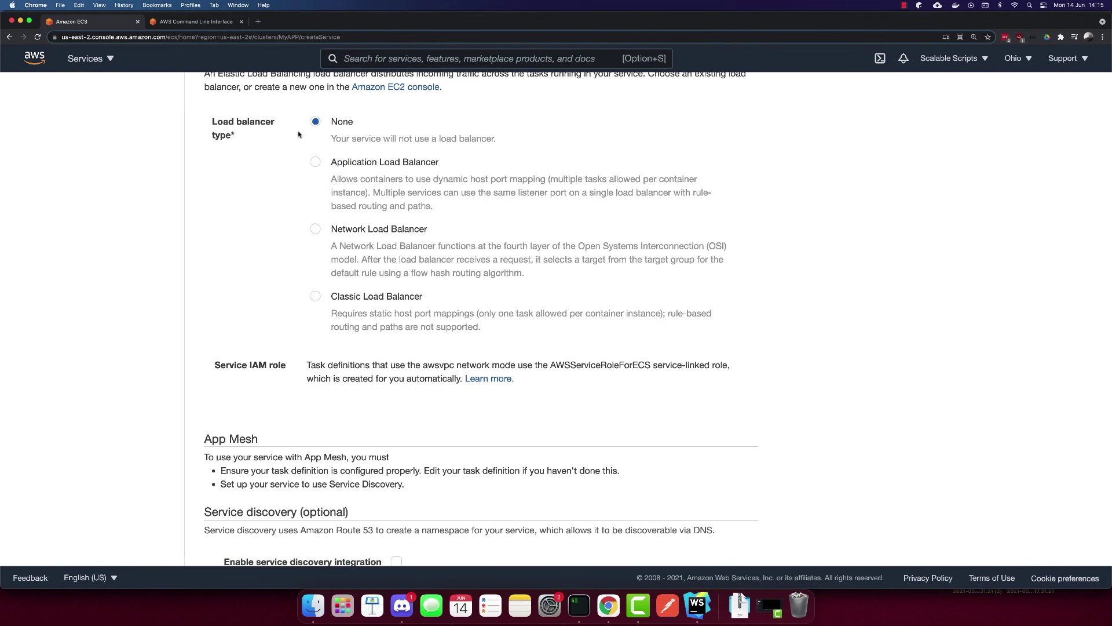
pyautogui.scroll(-2, 417, 226)
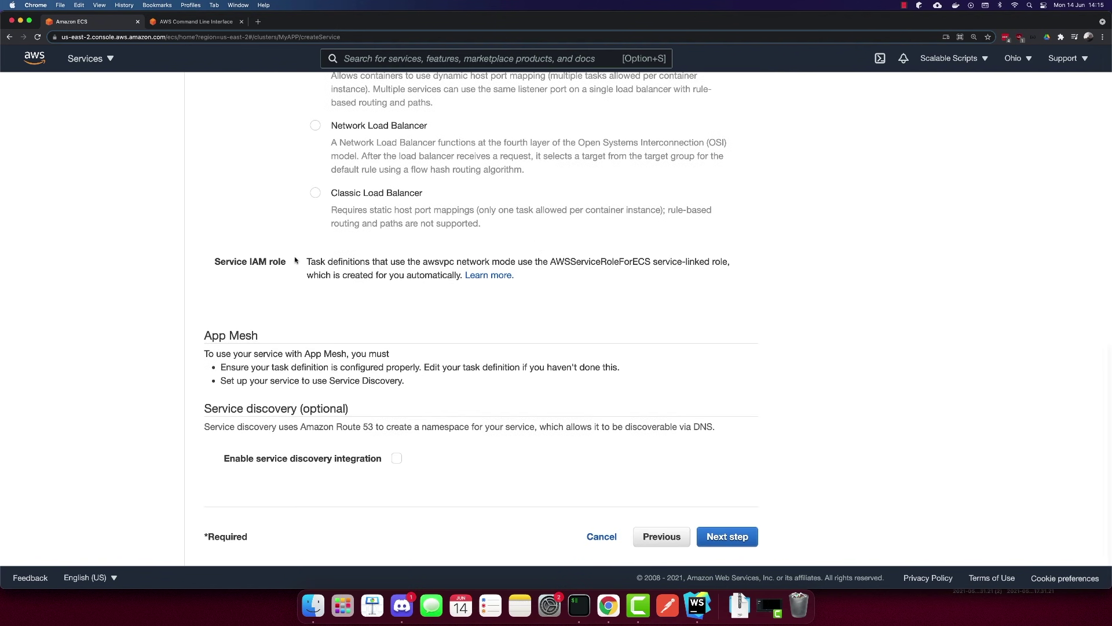
pyautogui.click(714, 538)
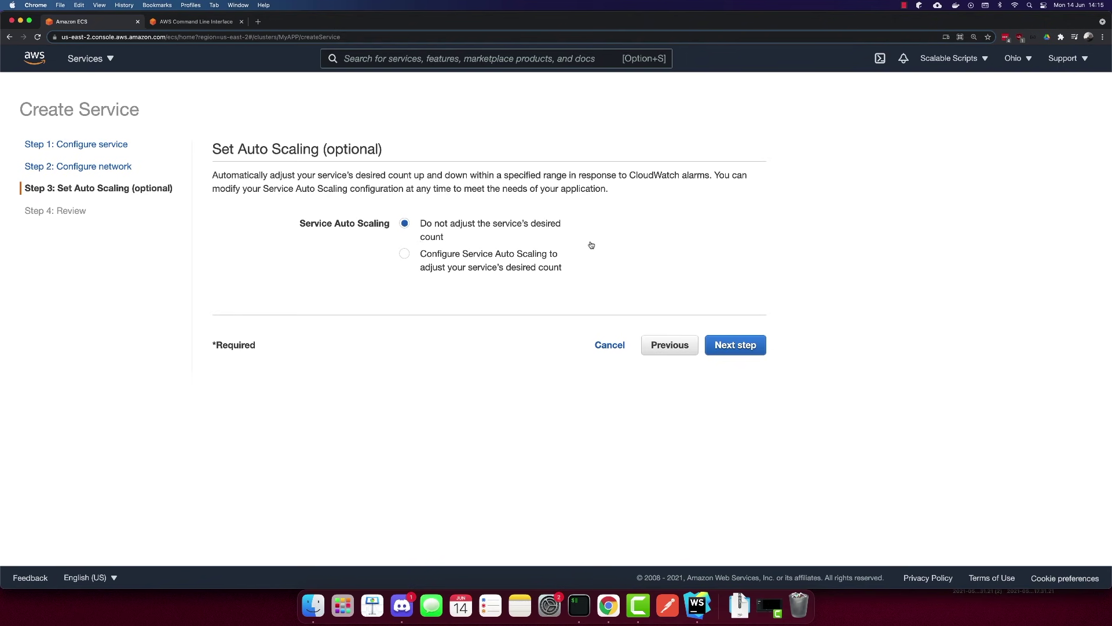
# Step: Leave service auto scaling off, review the configuration and create the app service
pyautogui.click(739, 347)
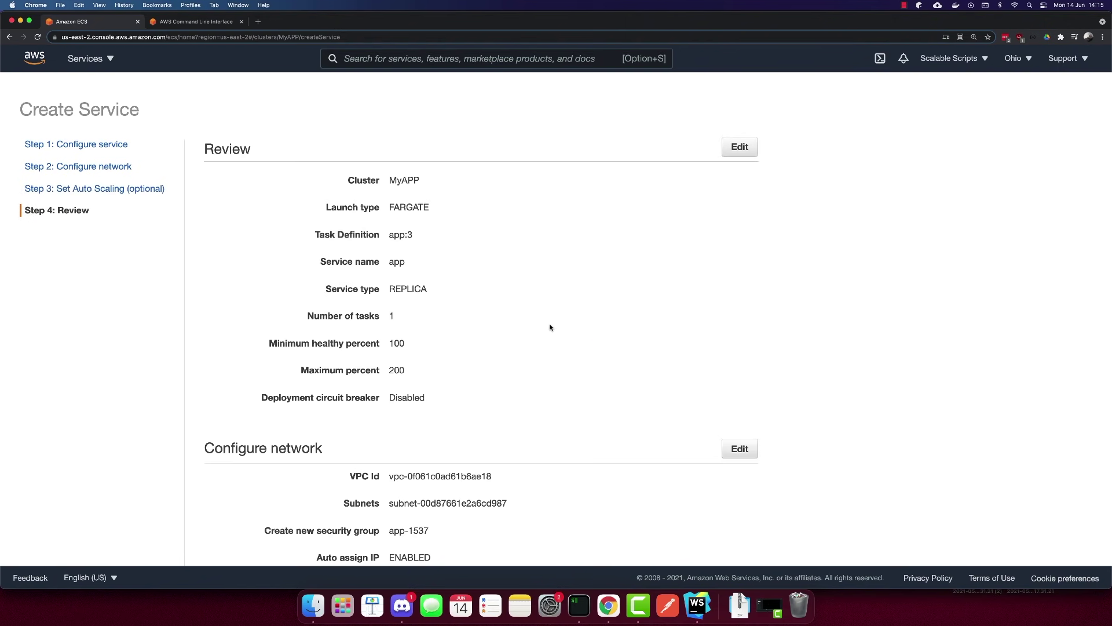
pyautogui.scroll(-5, 550, 327)
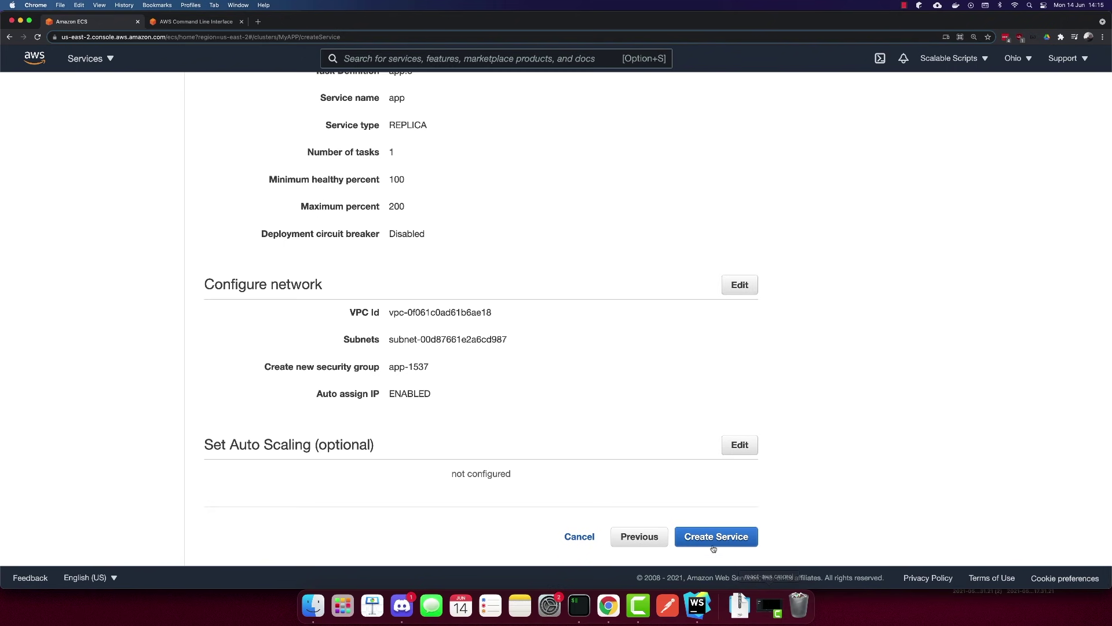
pyautogui.click(714, 538)
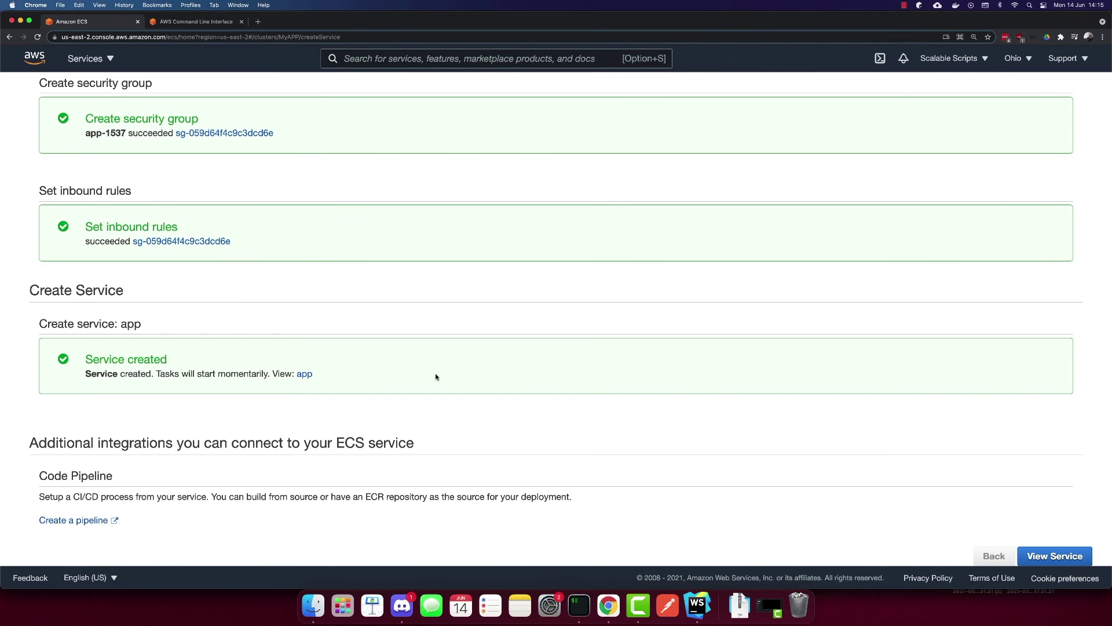
# Step: Open the new app service and its task's details, and examine the task's status and network information
pyautogui.click(1054, 555)
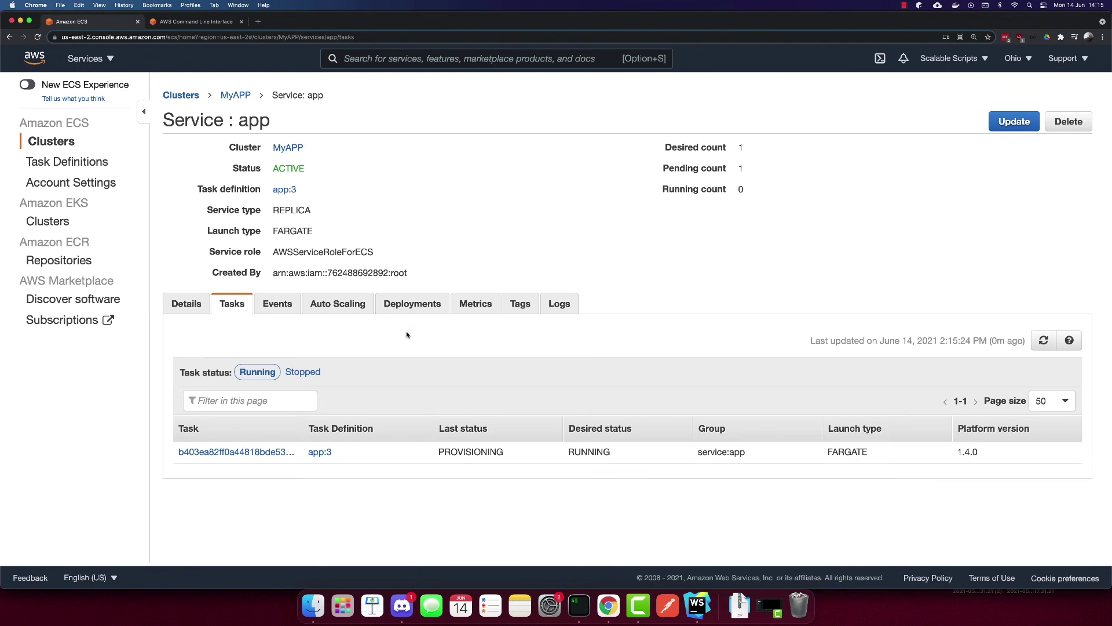
pyautogui.click(252, 452)
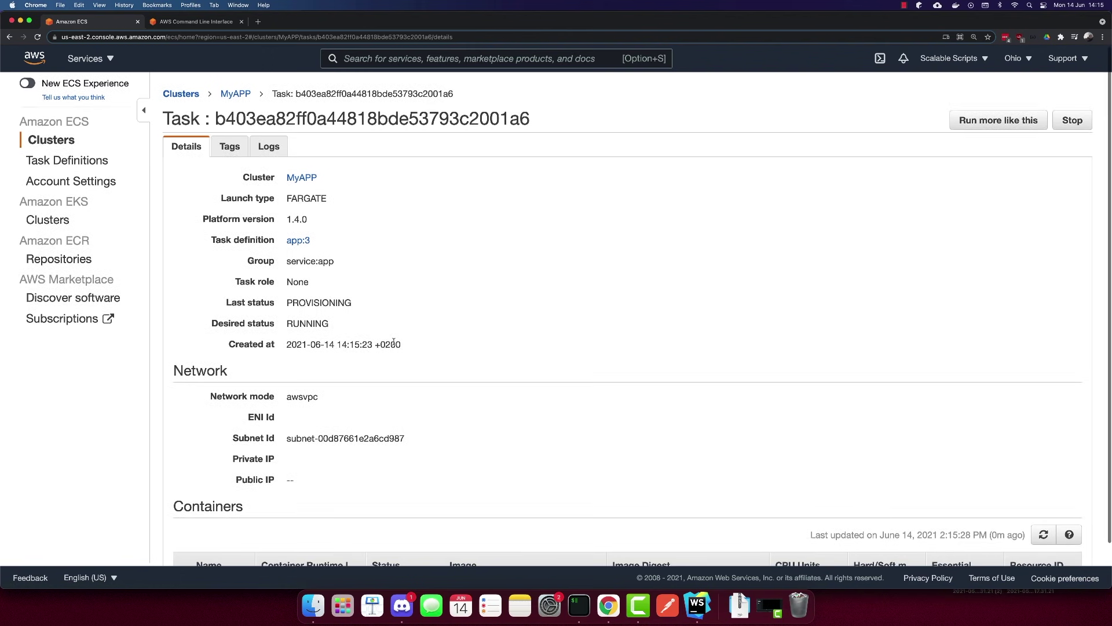
pyautogui.scroll(-2, 394, 342)
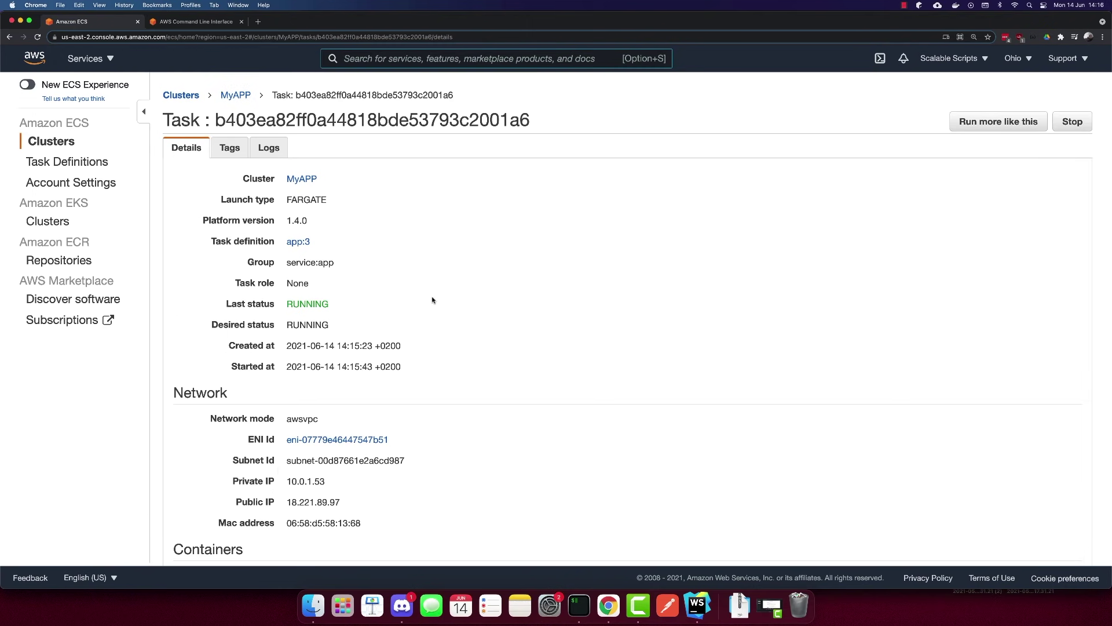
pyautogui.scroll(-3, 430, 271)
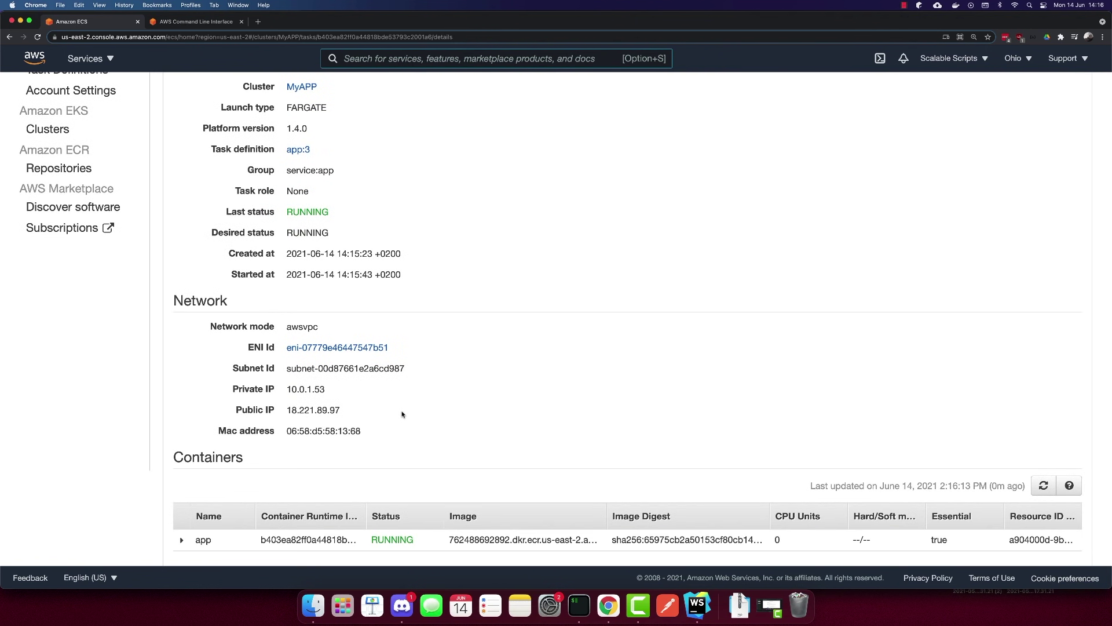
# Step: Copy the task's public IP and load it in a new browser tab to check the deployed app
pyautogui.moveTo(342, 410); pyautogui.dragTo(287, 409)
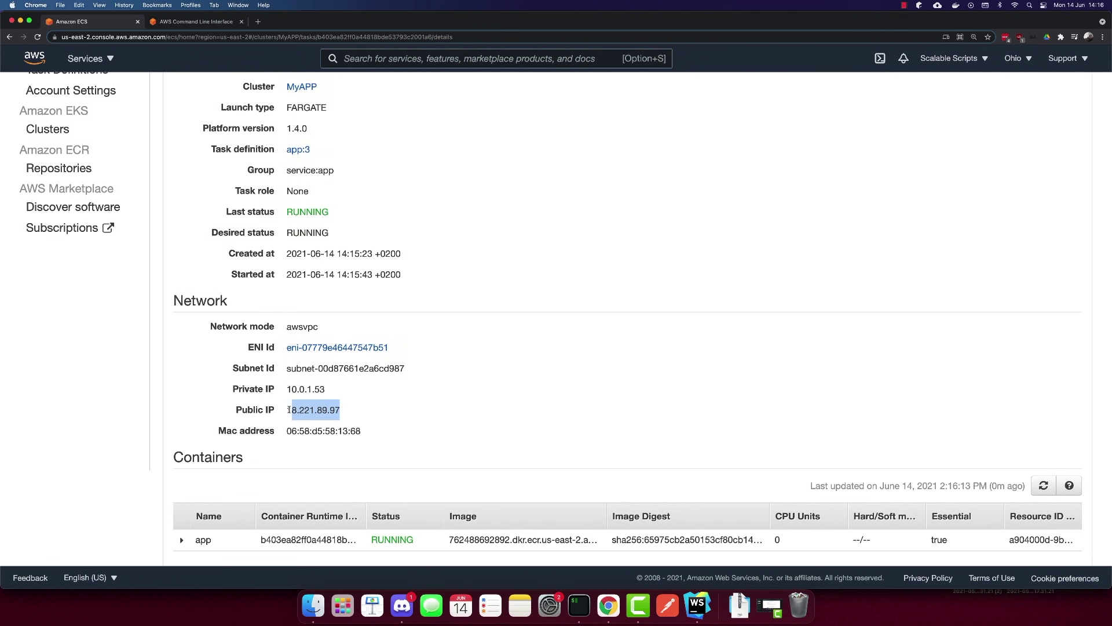
pyautogui.press('super+c')
pyautogui.click(258, 21)
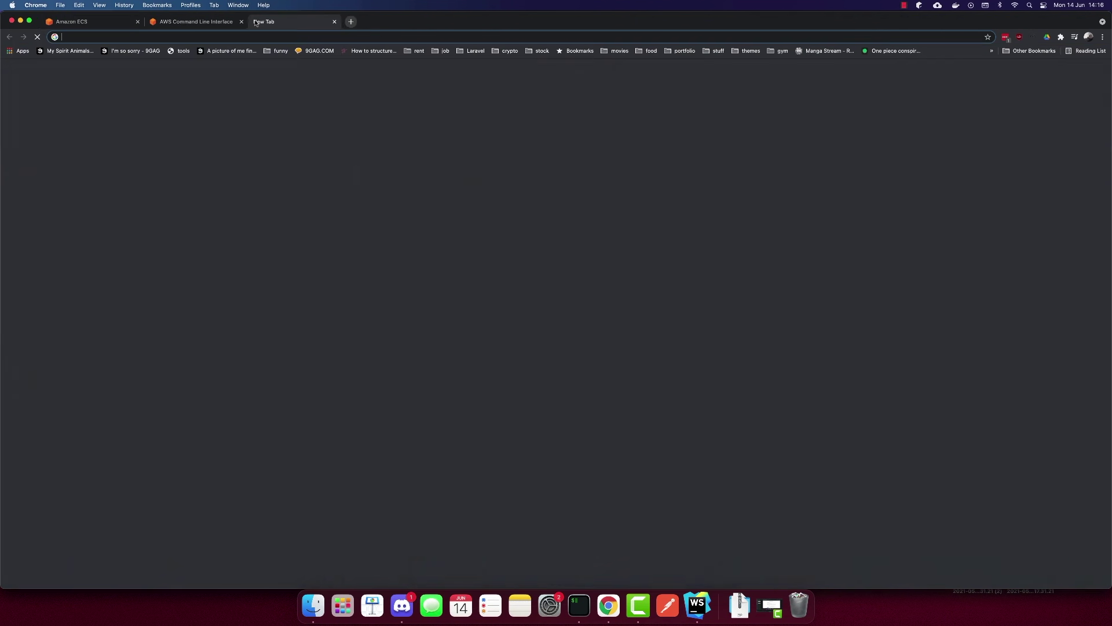
pyautogui.press('super+v')
pyautogui.press('Return')
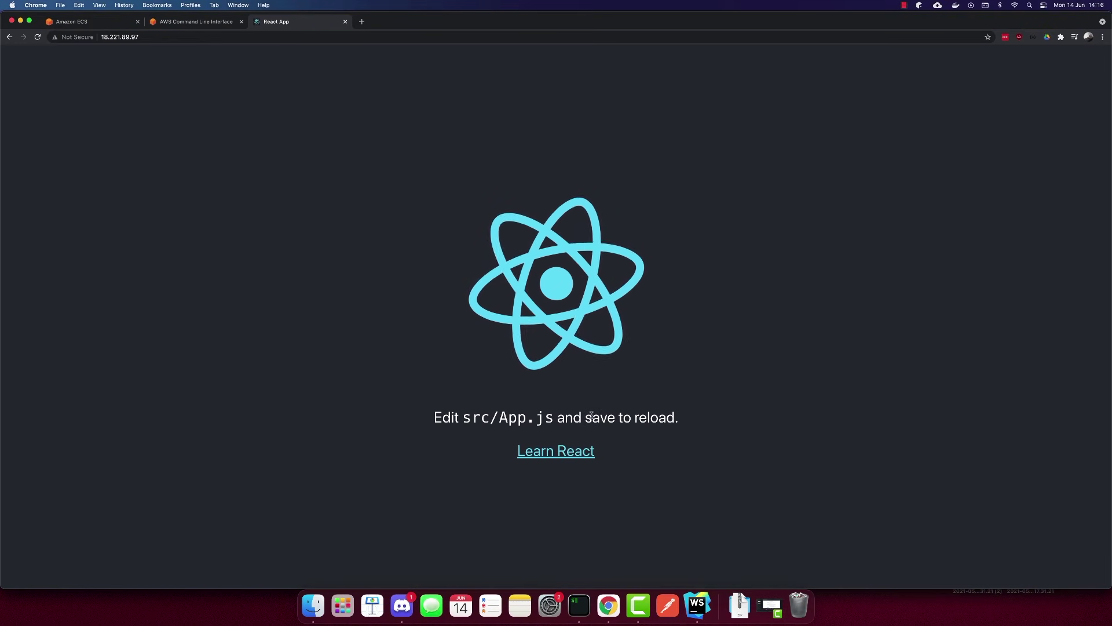
# Step: Return to the ECS task details and look over the status, network and container information
pyautogui.press('super+1')
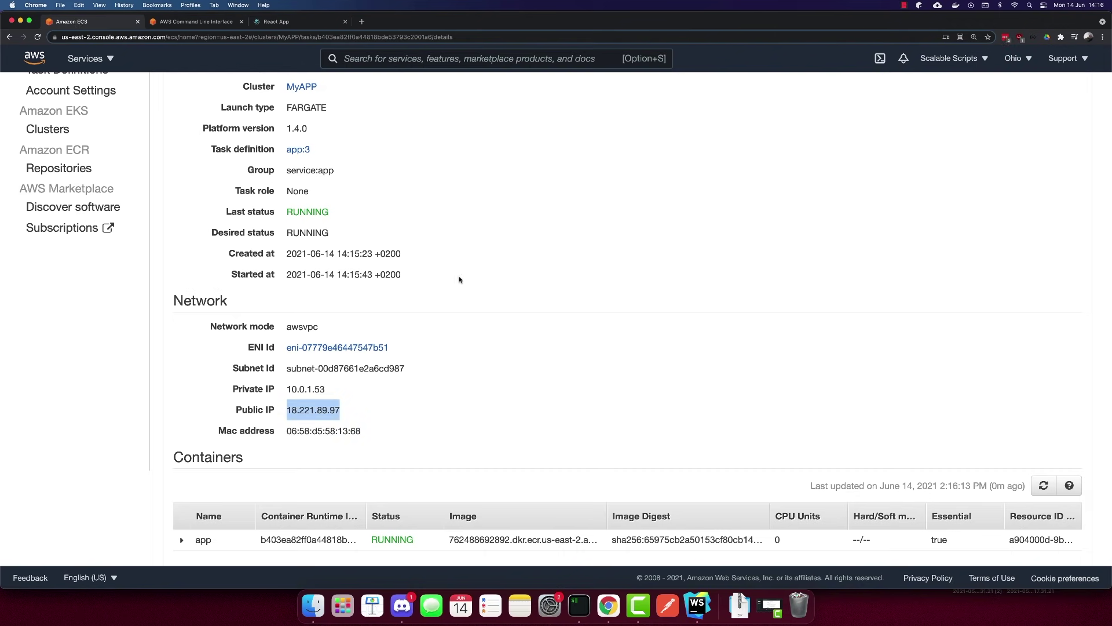
pyautogui.scroll(3, 443, 292)
pyautogui.scroll(-3, 443, 293)
pyautogui.scroll(3, 442, 291)
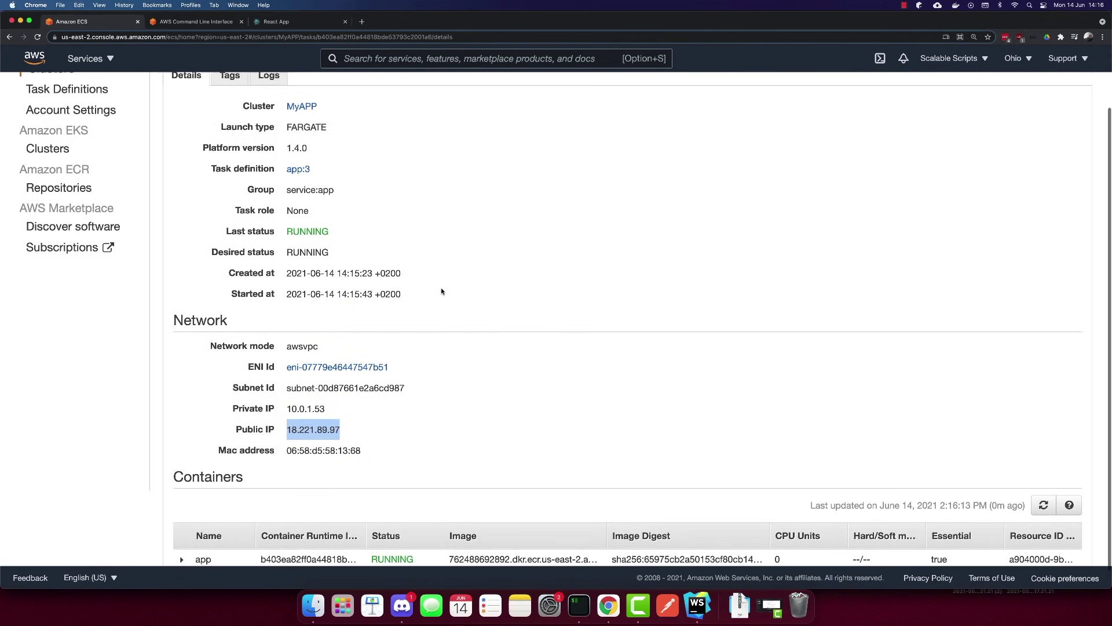
pyautogui.scroll(-3, 440, 290)
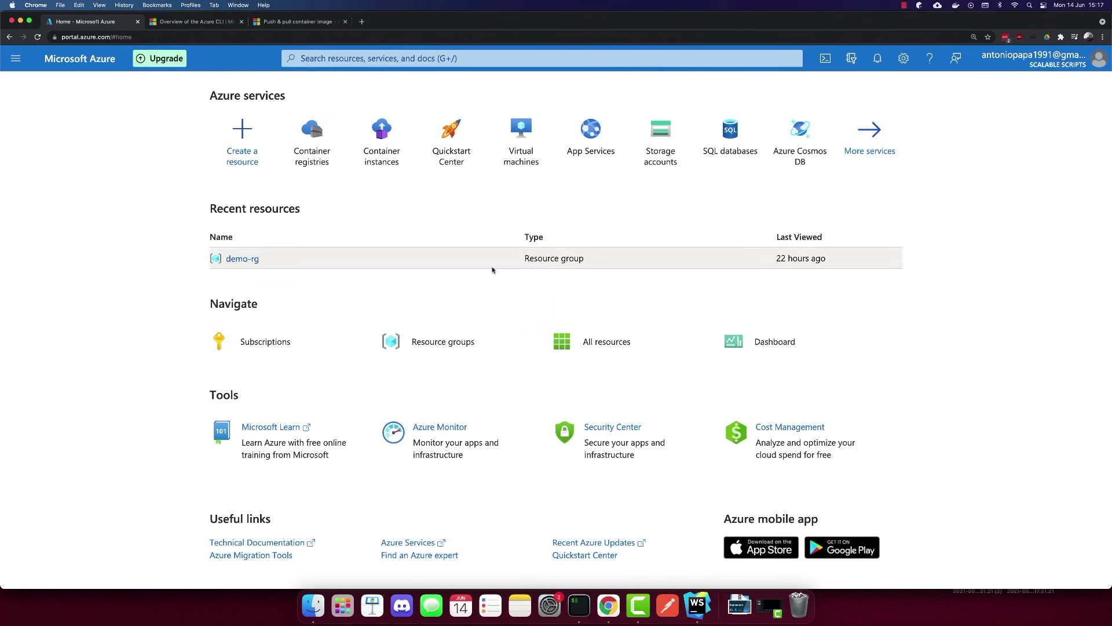
# Step: Open the macOS installation instructions in the Azure CLI documentation
pyautogui.click(199, 24)
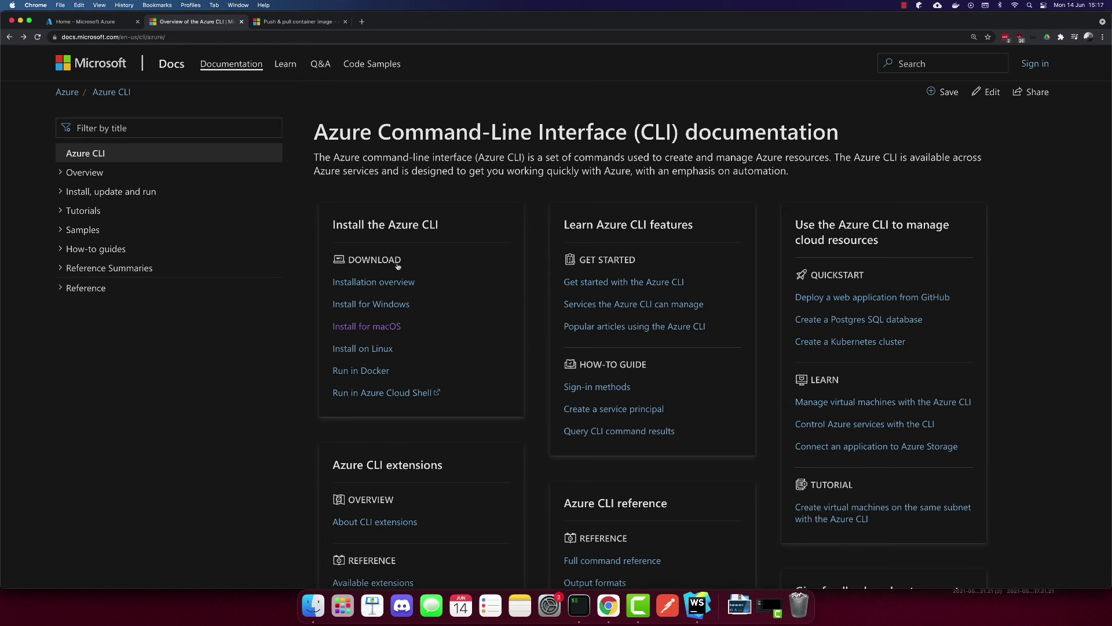
pyautogui.click(373, 325)
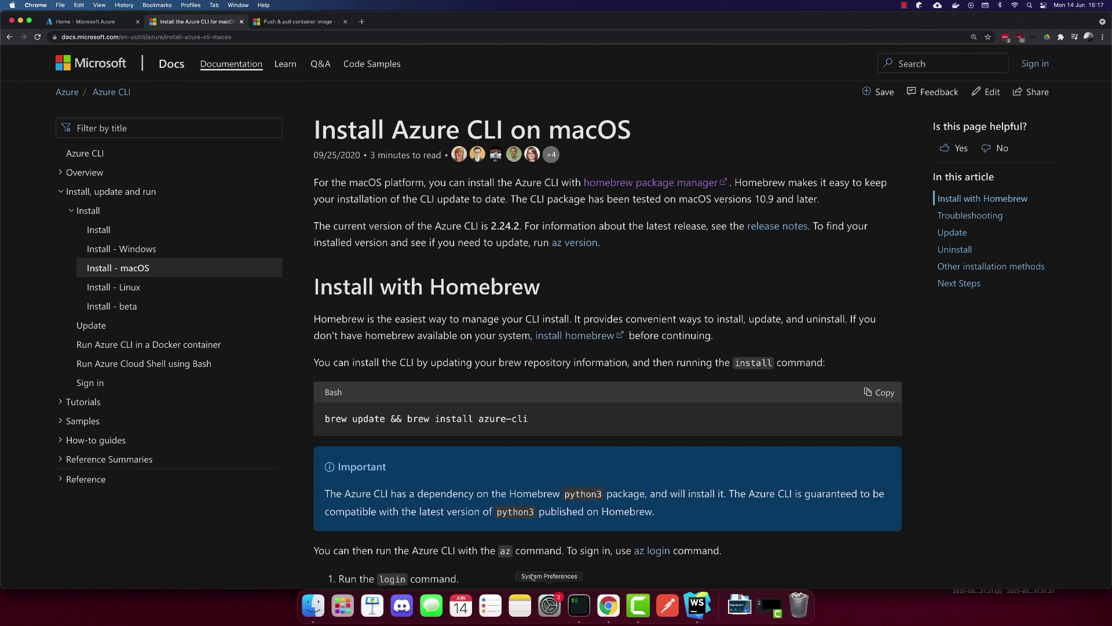
# Step: Switch to iTerm2, run az to check that the Azure CLI is installed, look through its output and clear the terminal
pyautogui.click(578, 605)
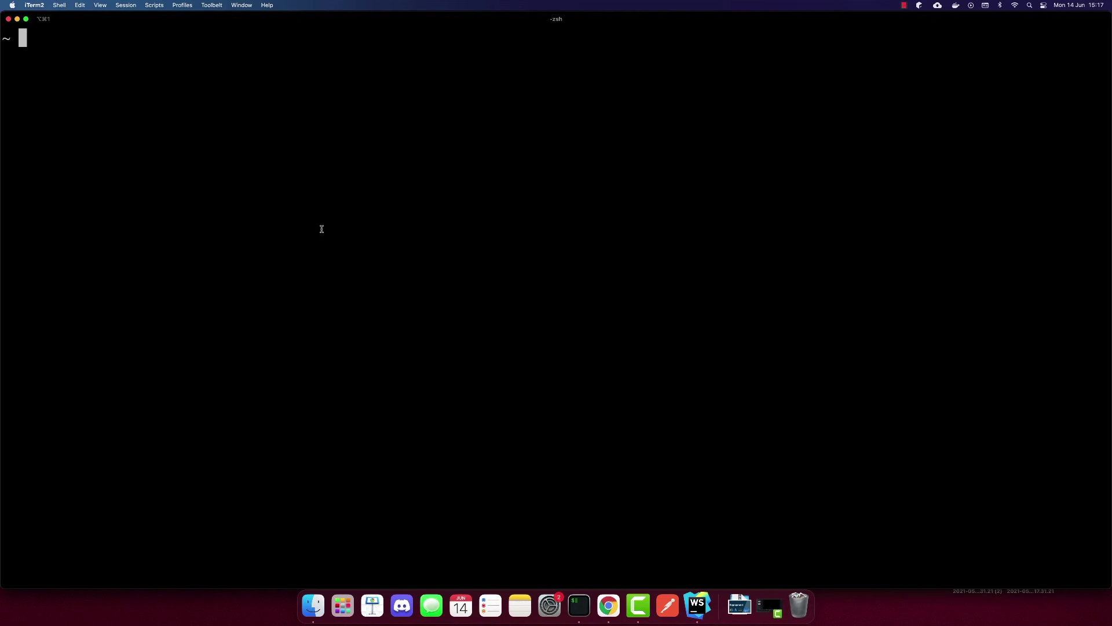
pyautogui.write('az')
pyautogui.press('Return')
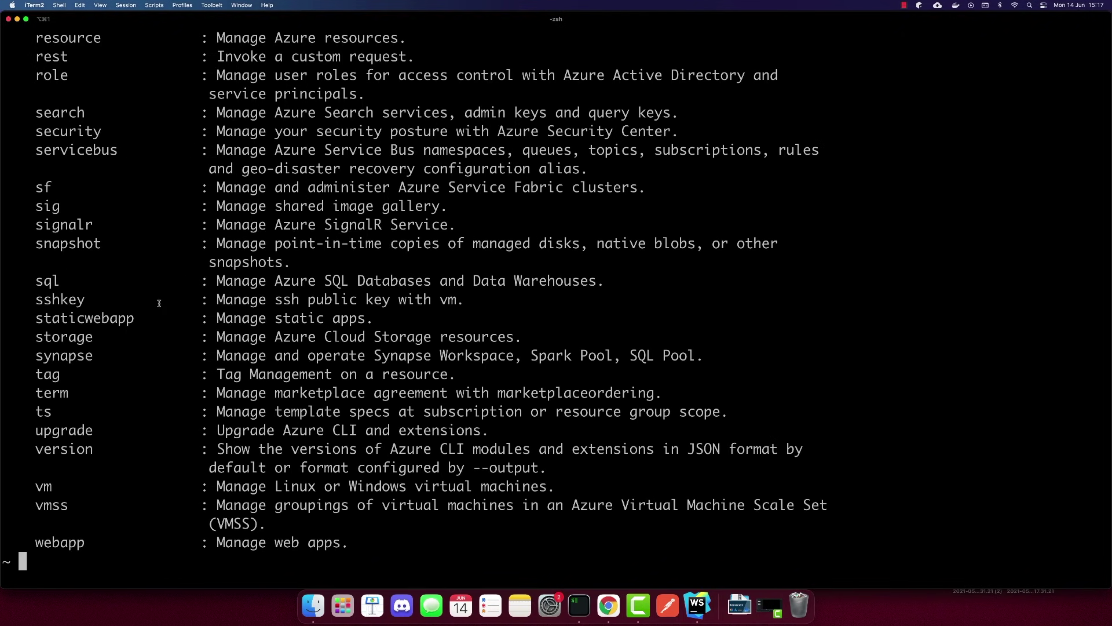
pyautogui.scroll(5, 214, 241)
pyautogui.scroll(-5, 216, 247)
pyautogui.write('clear')
pyautogui.press('Return')
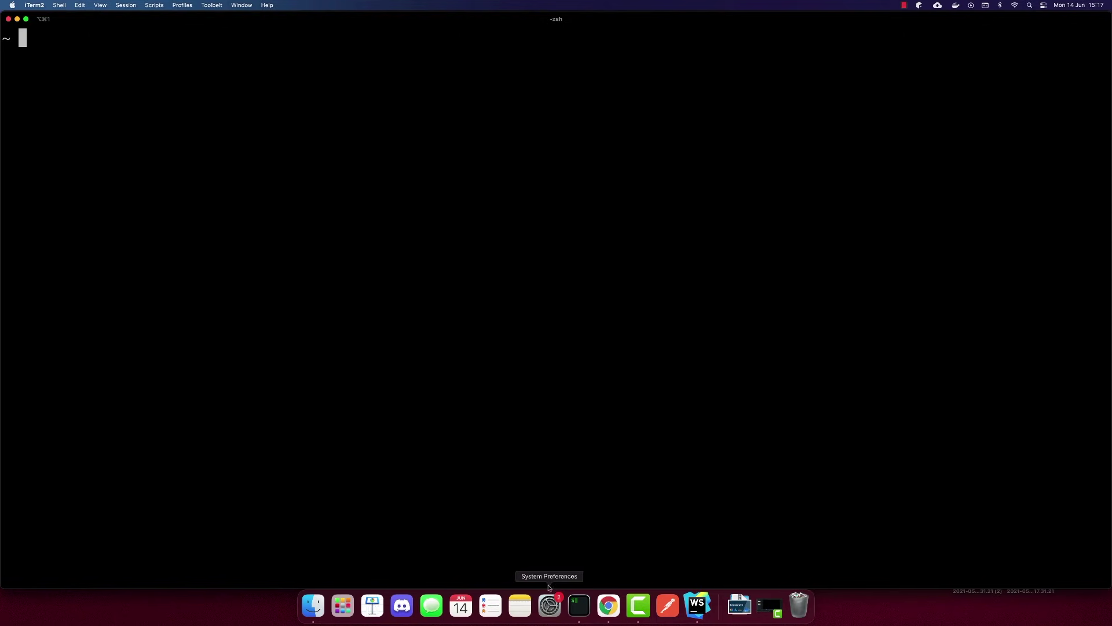
# Step: Switch to the Azure portal in Chrome and begin a new container registry, assigning it to the demo-rg resource group
pyautogui.click(608, 606)
pyautogui.click(82, 21)
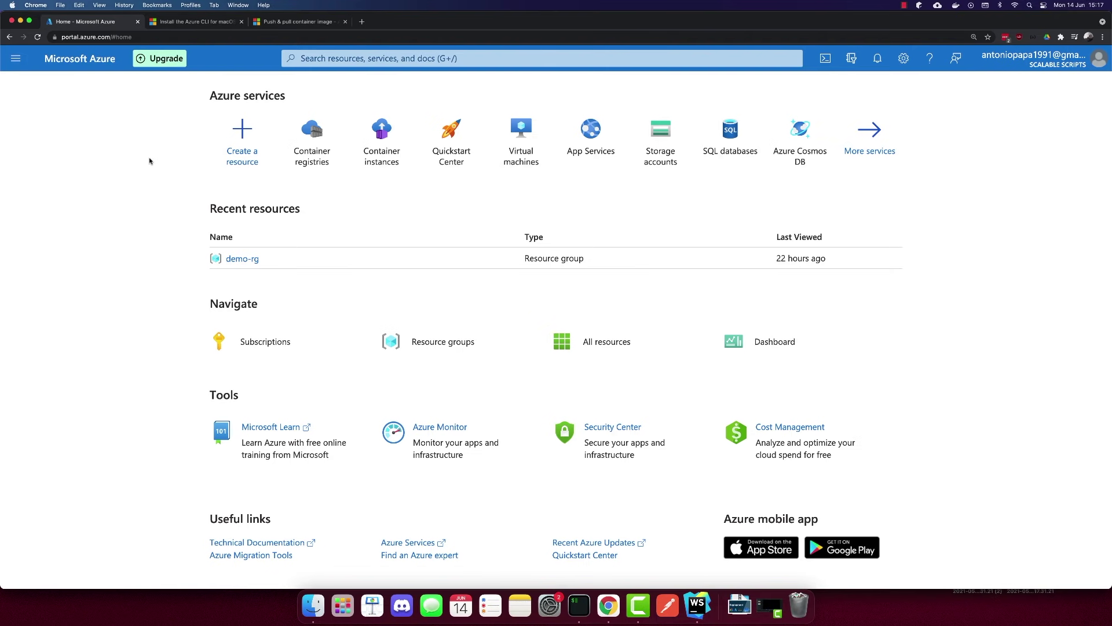
pyautogui.click(313, 140)
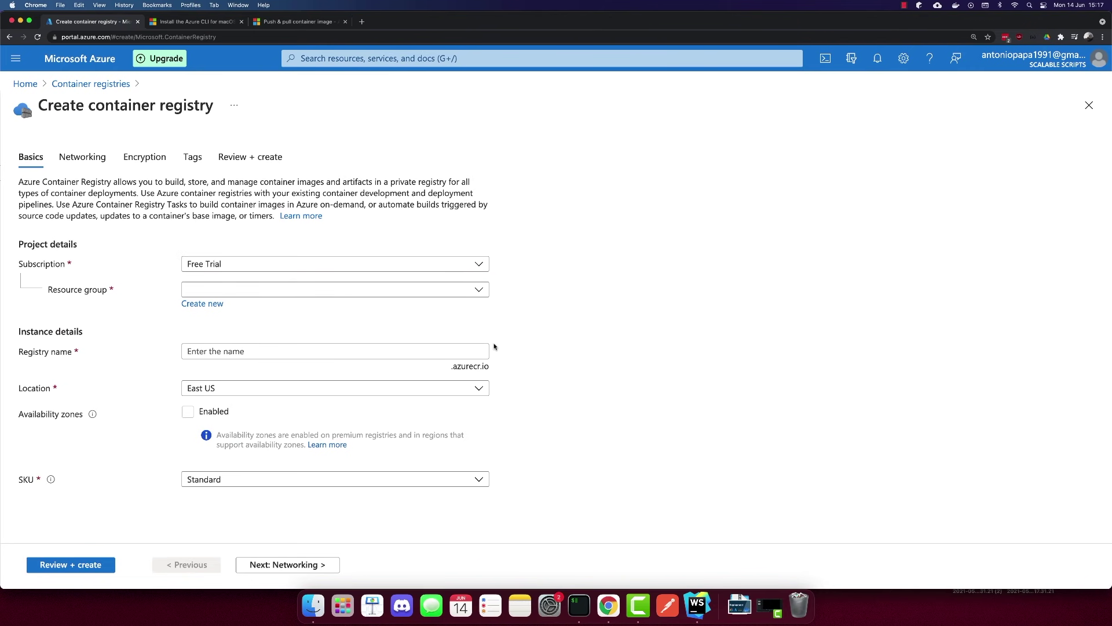
pyautogui.click(352, 295)
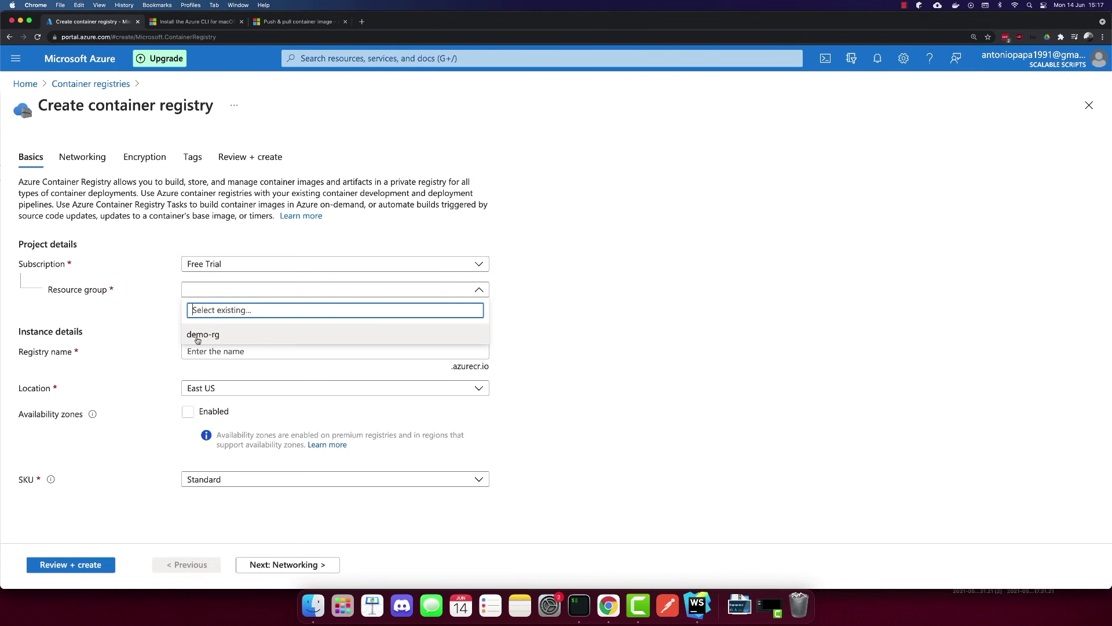
pyautogui.click(239, 334)
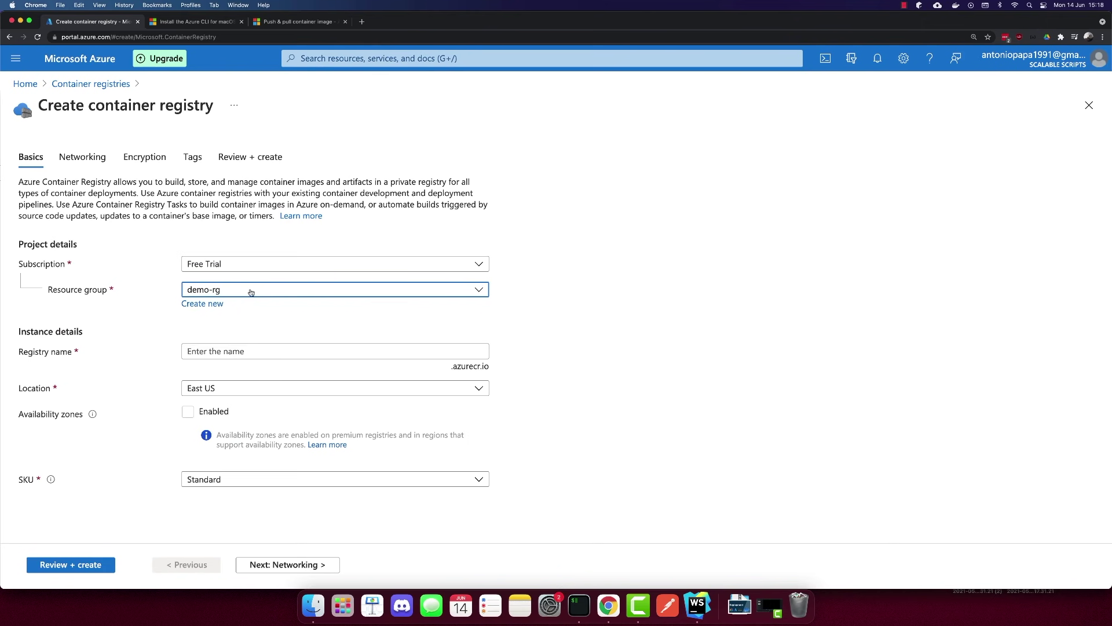
# Step: Name the new container registry myContainerApp
pyautogui.click(237, 352)
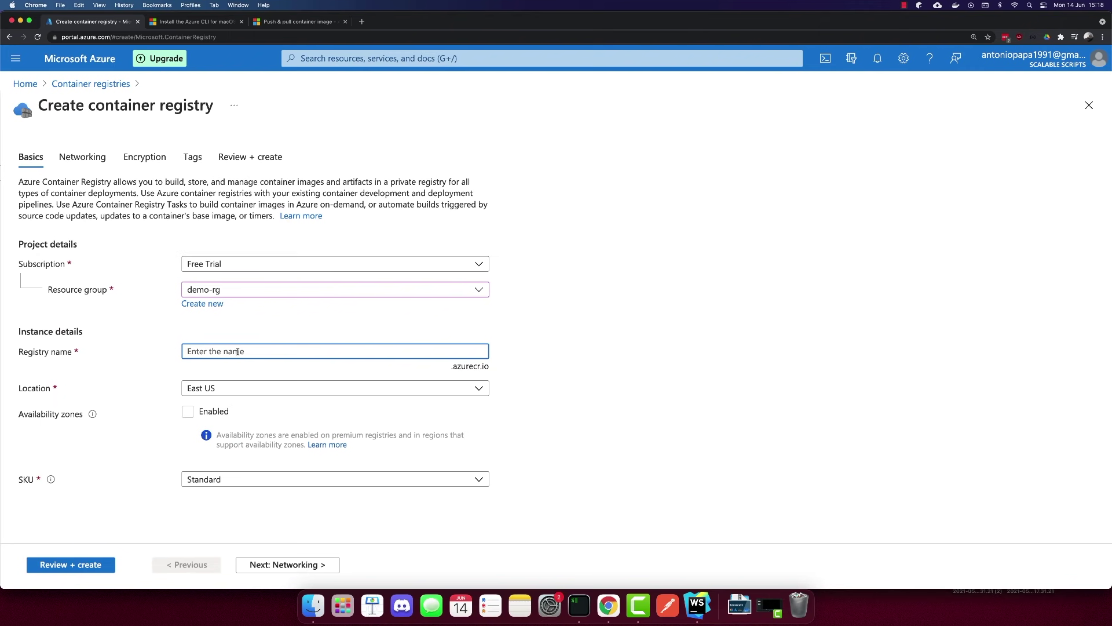
pyautogui.write('app')
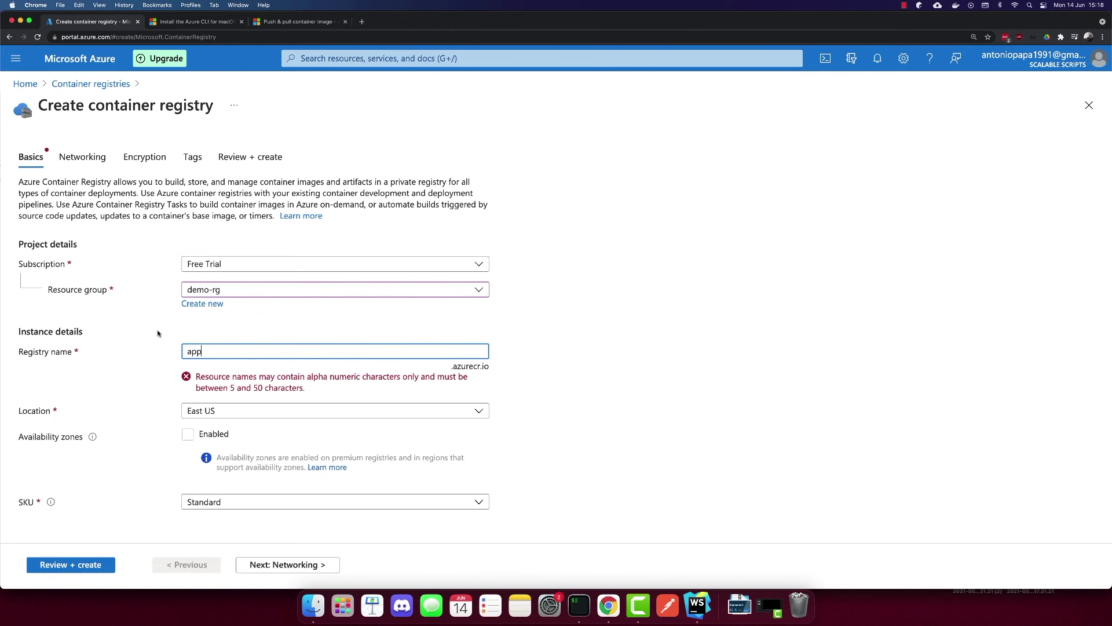
pyautogui.doubleClick(243, 351)
pyautogui.write('myap')
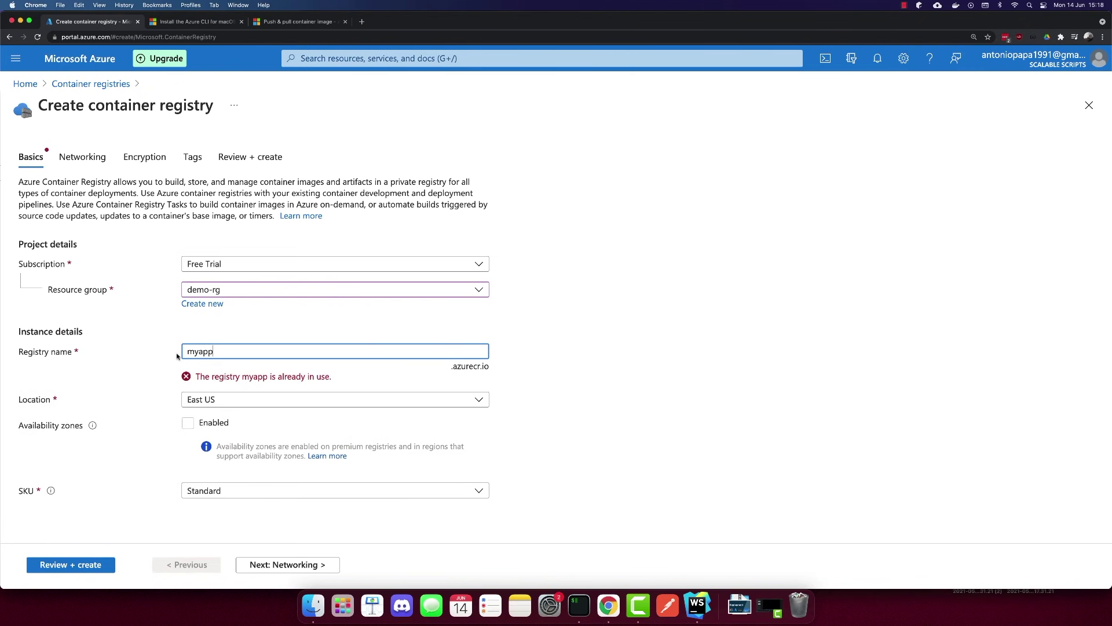
pyautogui.moveTo(243, 351); pyautogui.dragTo(204, 351)
pyautogui.write('Cont')
pyautogui.write('tain')
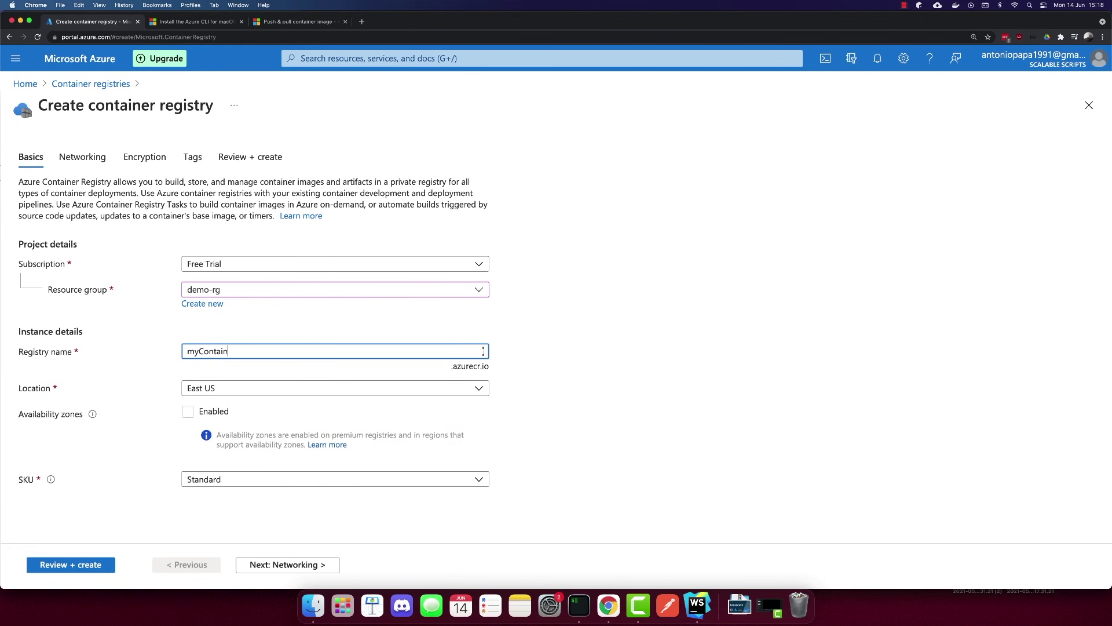
pyautogui.write('eerApp')
pyautogui.click(622, 348)
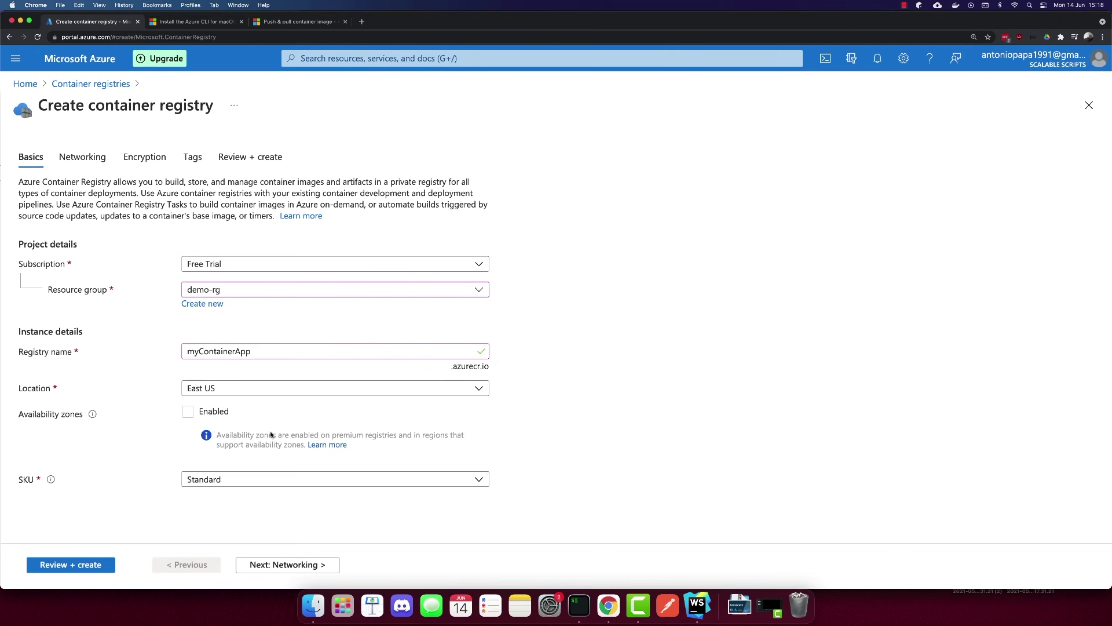
# Step: Set the registry's SKU to Basic, then review the settings and create the registry
pyautogui.click(233, 480)
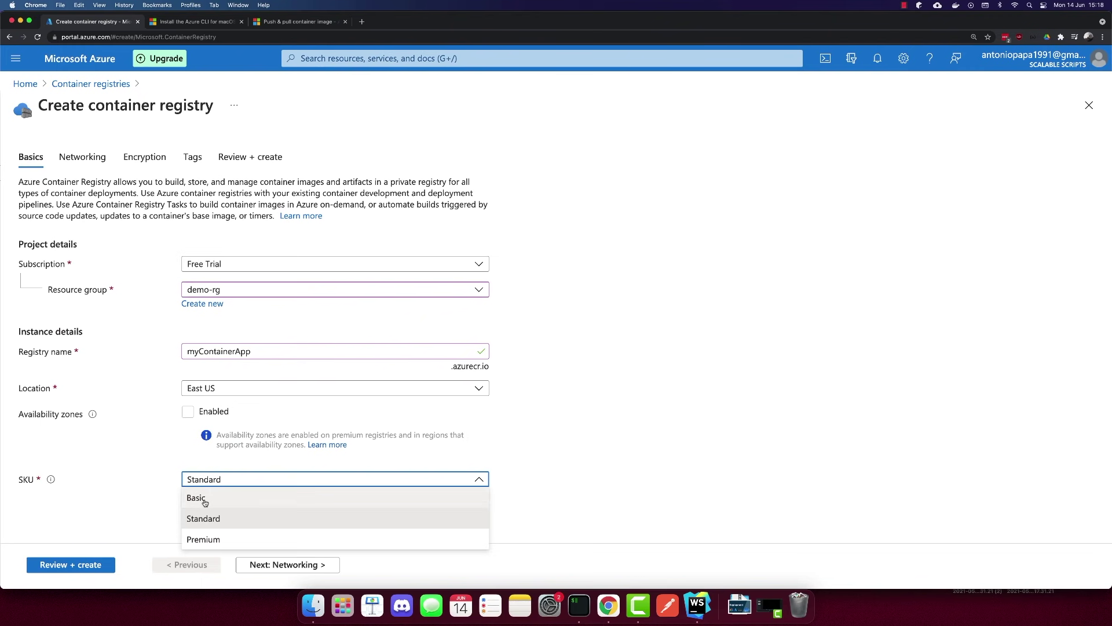
pyautogui.click(204, 502)
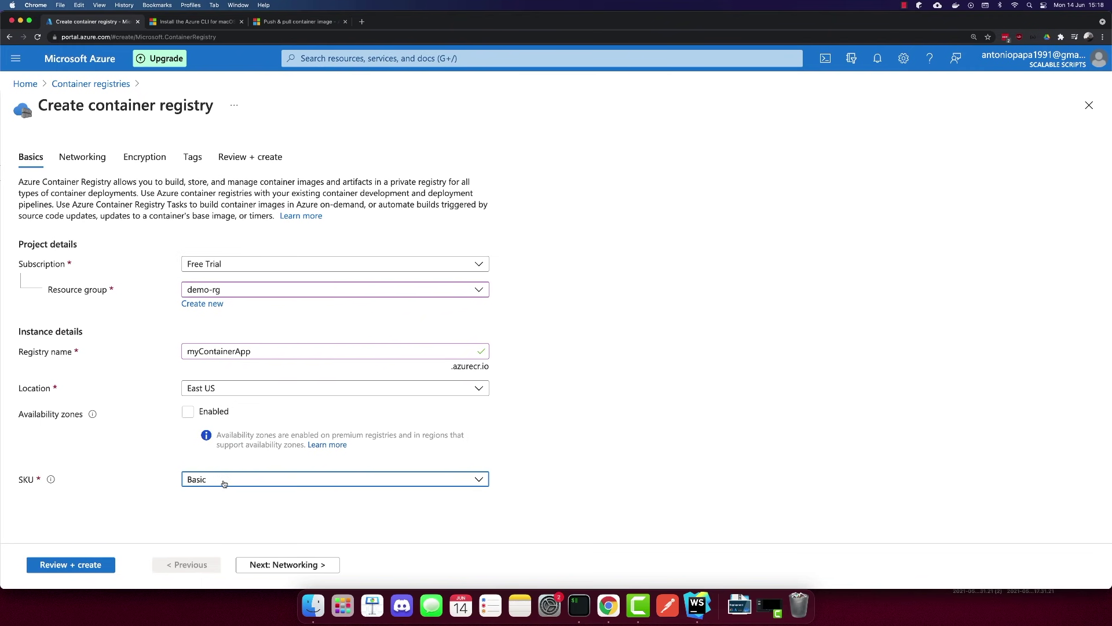
pyautogui.click(85, 567)
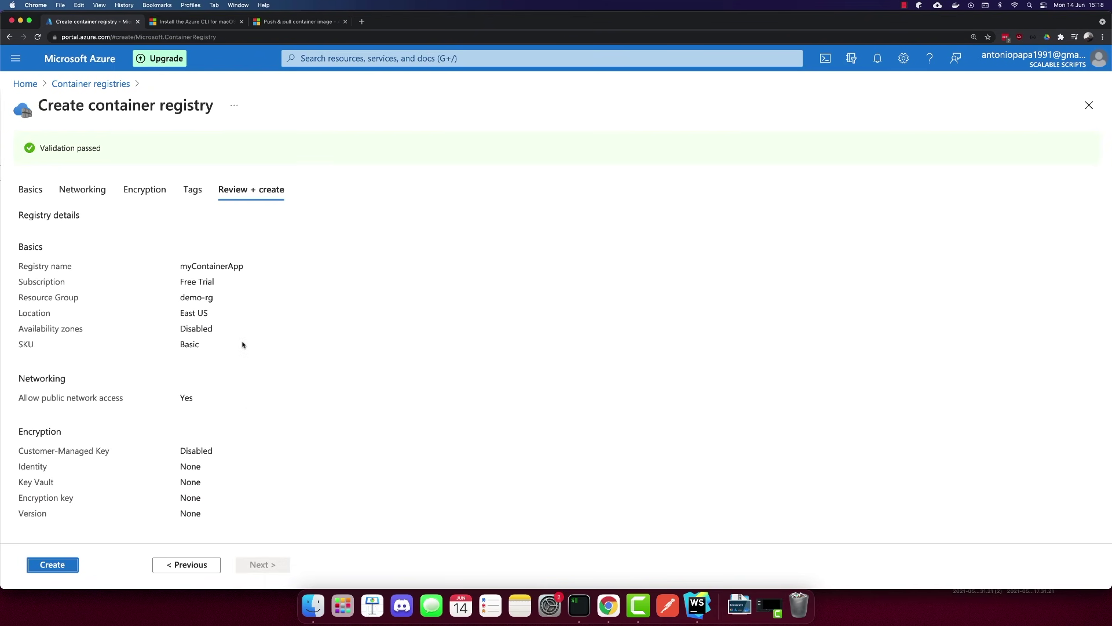
pyautogui.click(64, 567)
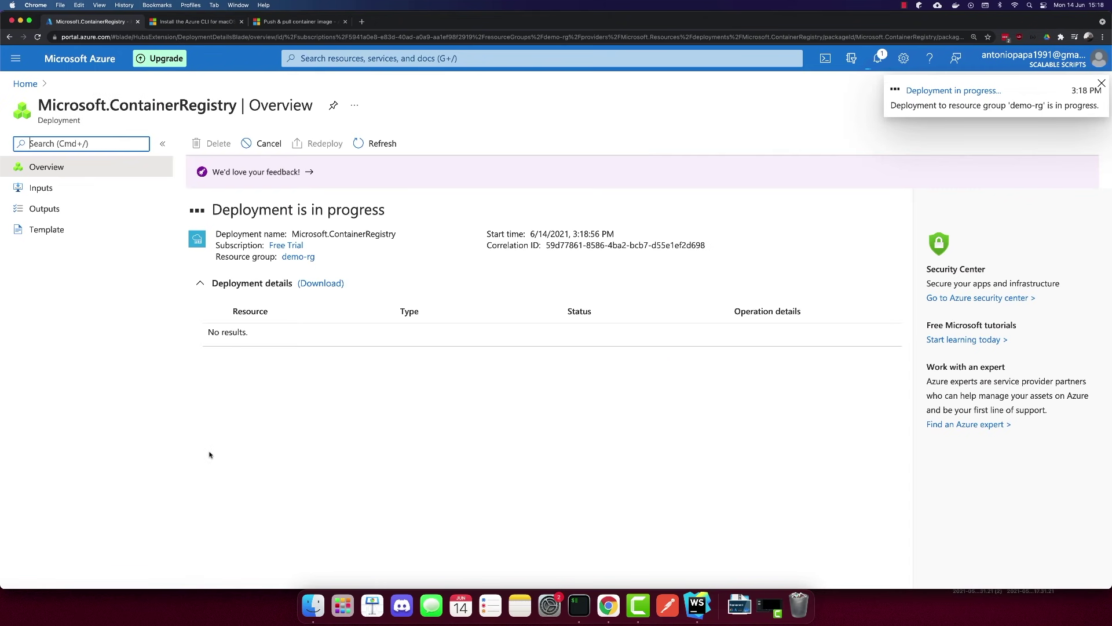
# Step: Copy az login from the push-and-pull documentation, run it in iTerm2, and sign in with the existing Microsoft account
pyautogui.click(288, 23)
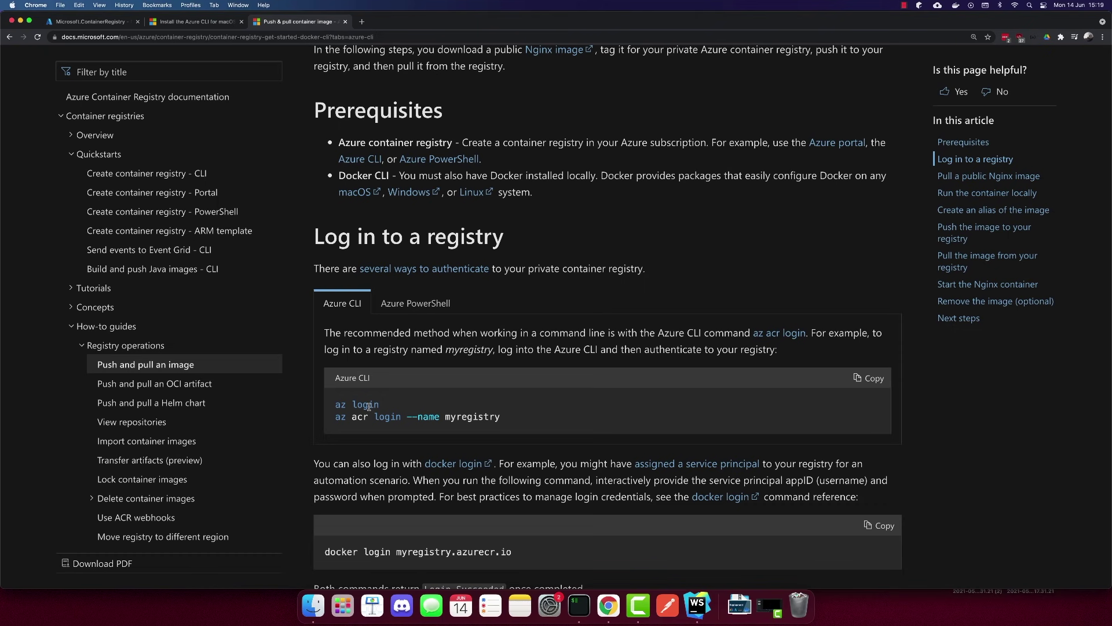
pyautogui.moveTo(397, 406); pyautogui.dragTo(340, 402)
pyautogui.press('super+c')
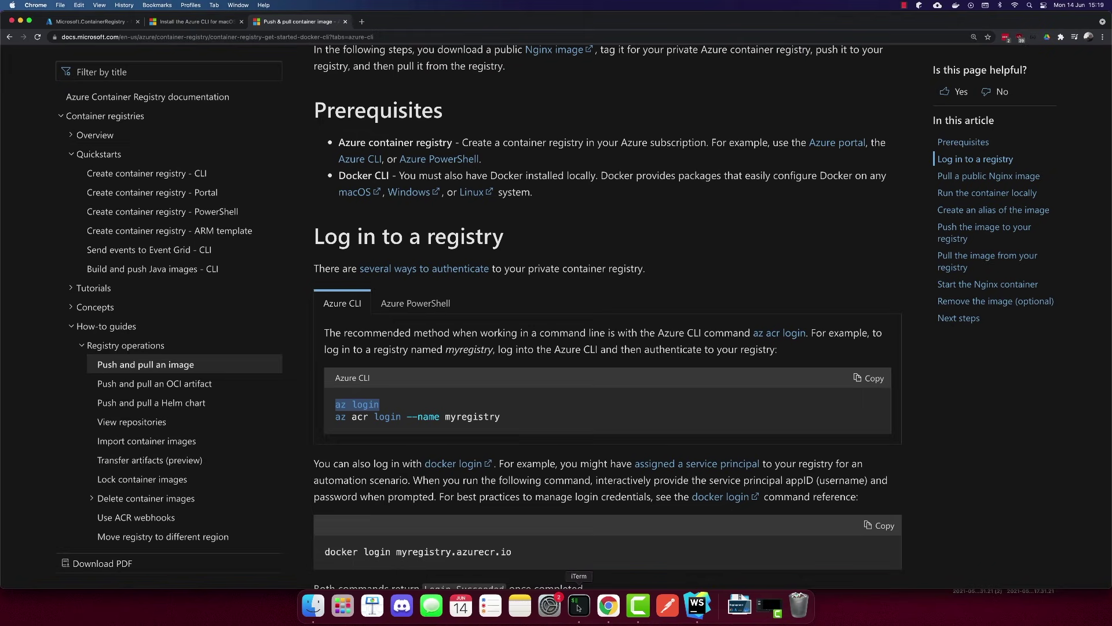
pyautogui.press('super+Tab')
pyautogui.press('super+v')
pyautogui.press('Return')
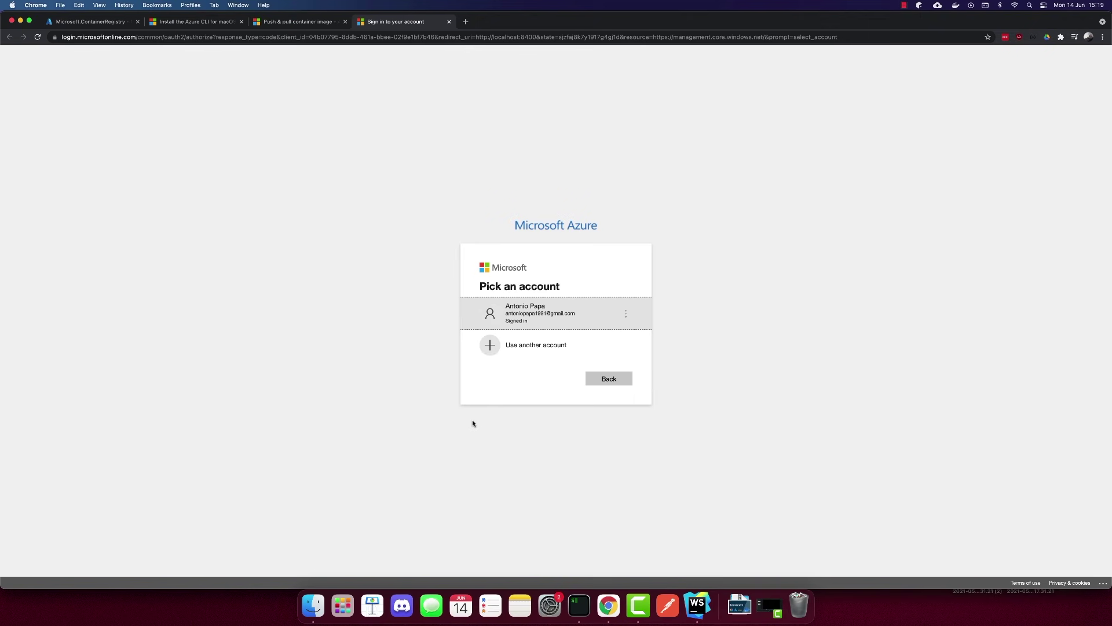
pyautogui.click(516, 313)
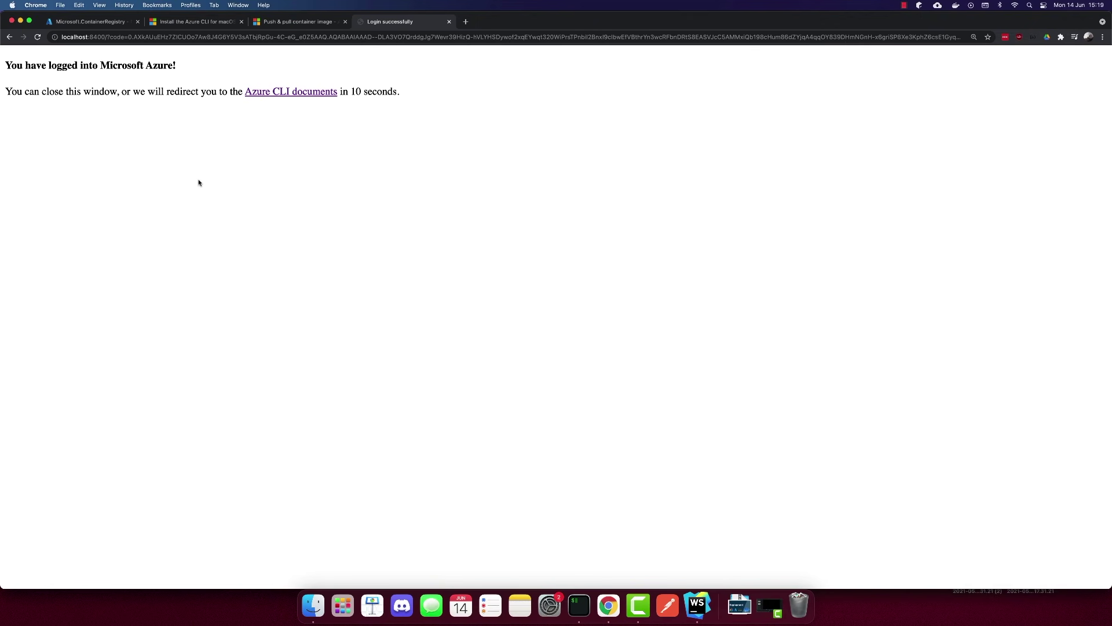
pyautogui.click(578, 605)
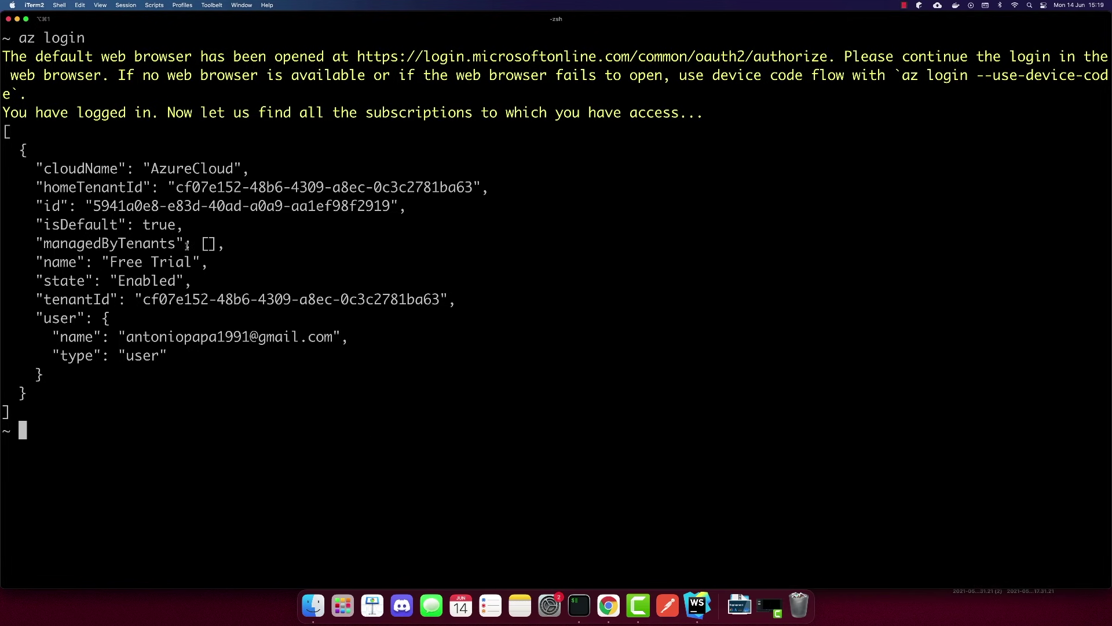
# Step: Copy az acr login --name from the documentation, then enter it with the name app in the cleared iTerm2 terminal without running it
pyautogui.click(604, 611)
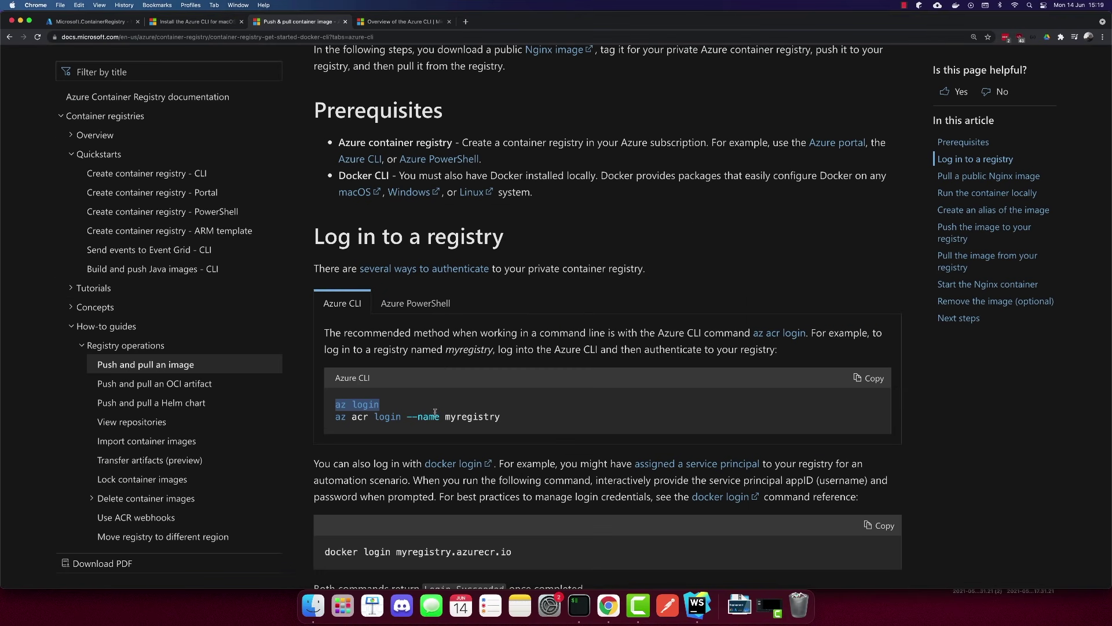
pyautogui.moveTo(334, 417); pyautogui.dragTo(441, 415)
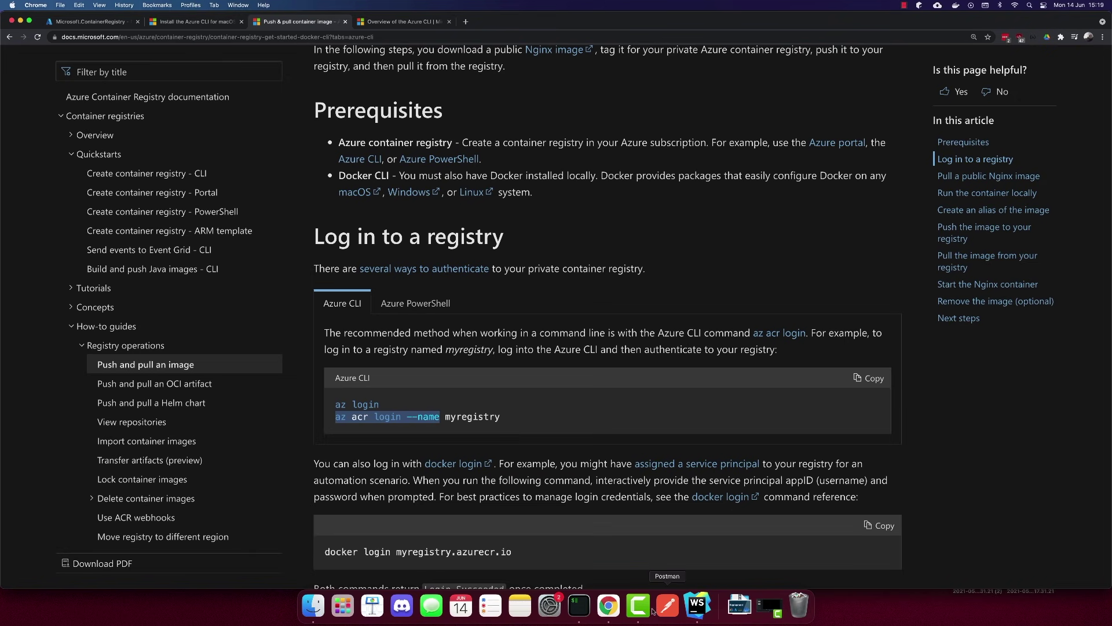
pyautogui.click(578, 605)
pyautogui.write('clear')
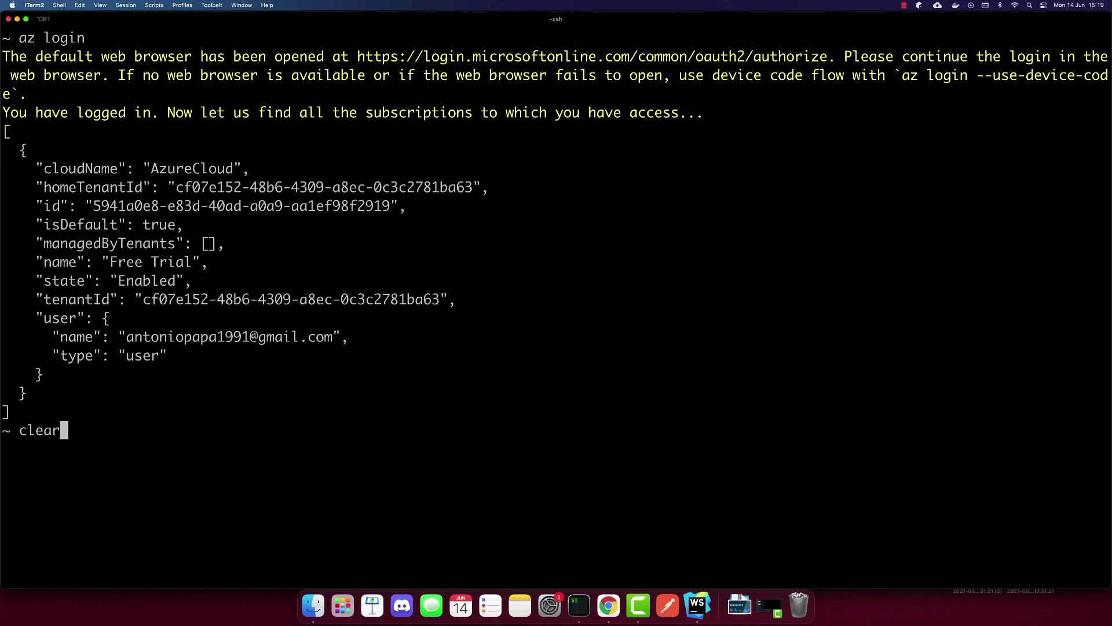
pyautogui.press('Return')
pyautogui.press('super+v')
pyautogui.press('BackSpace')
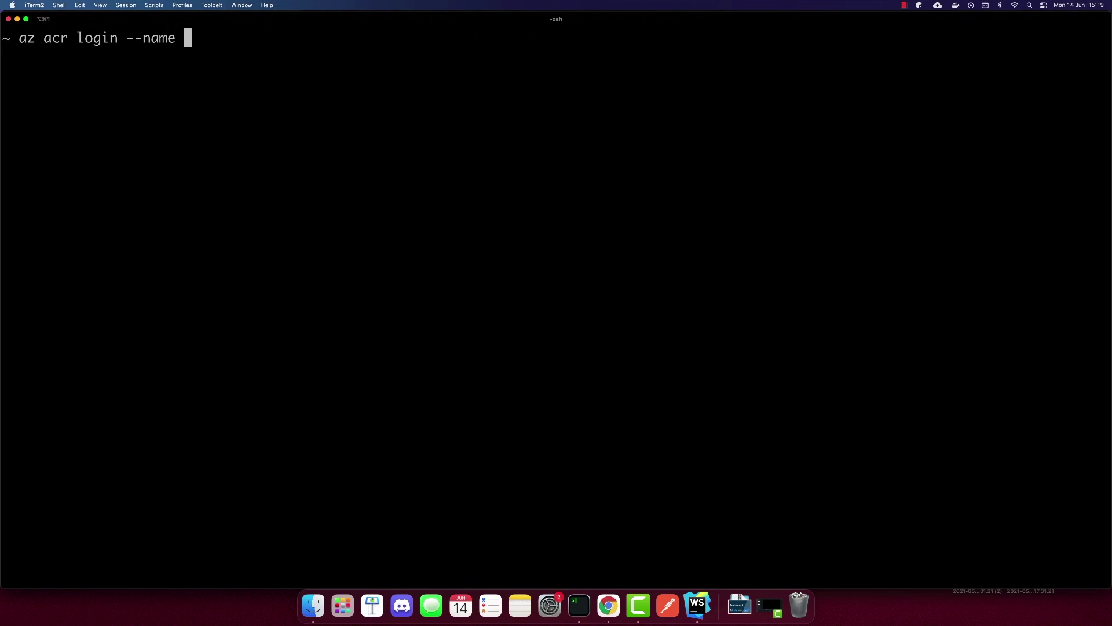
pyautogui.write('app')
# Step: Return to the Azure portal in Chrome, open the deployed registry resource and copy its login server address
pyautogui.click(608, 606)
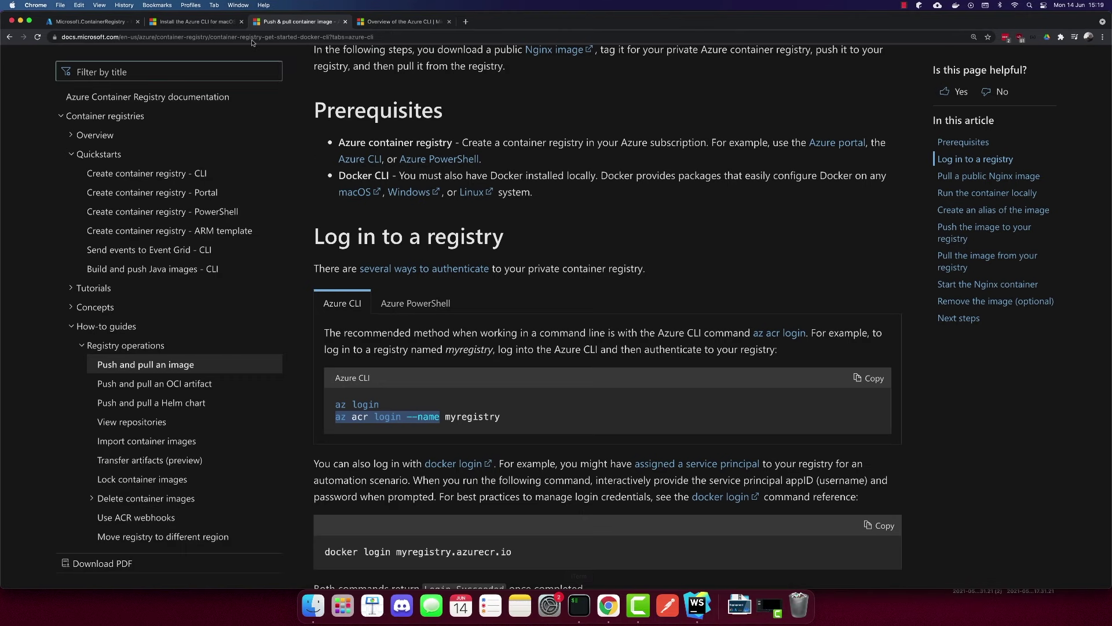
pyautogui.click(92, 21)
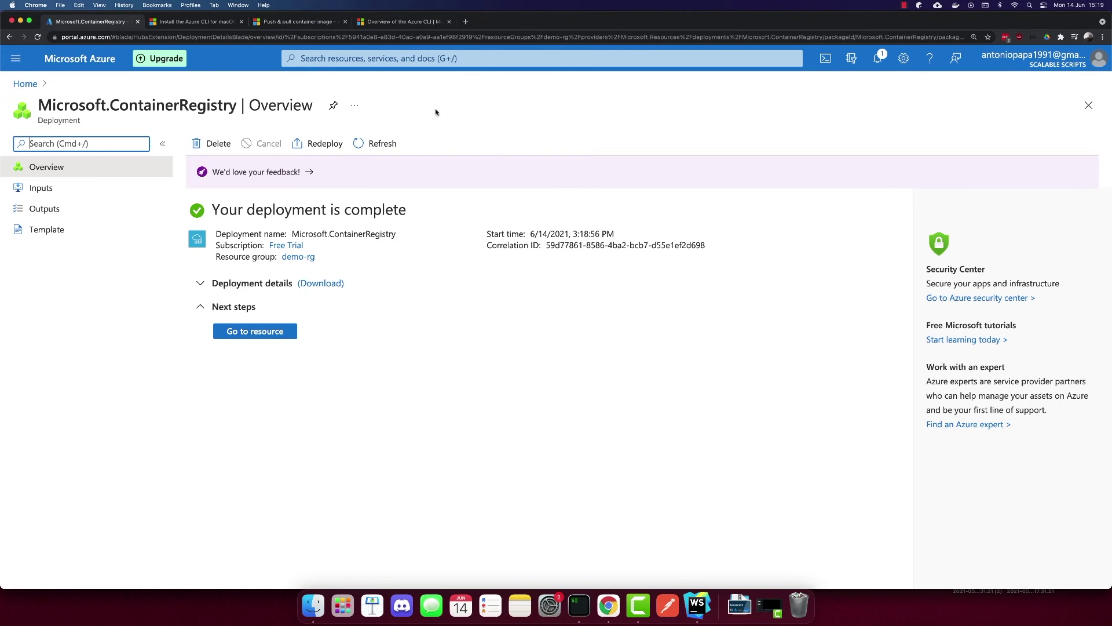
pyautogui.click(265, 332)
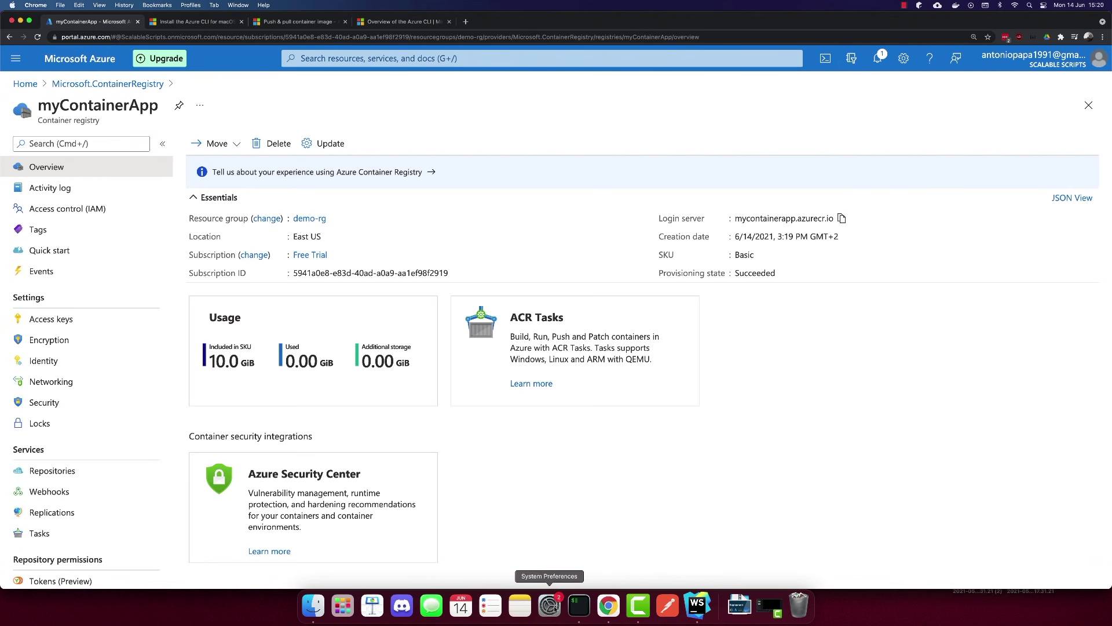
# Step: Try to log in from iTerm2 with az acr login --name mycontainerapp.azurecr.io, then interrupt the command
pyautogui.click(579, 605)
pyautogui.press('BackSpace')
pyautogui.press('BackSpace')
pyautogui.press('BackSpace')
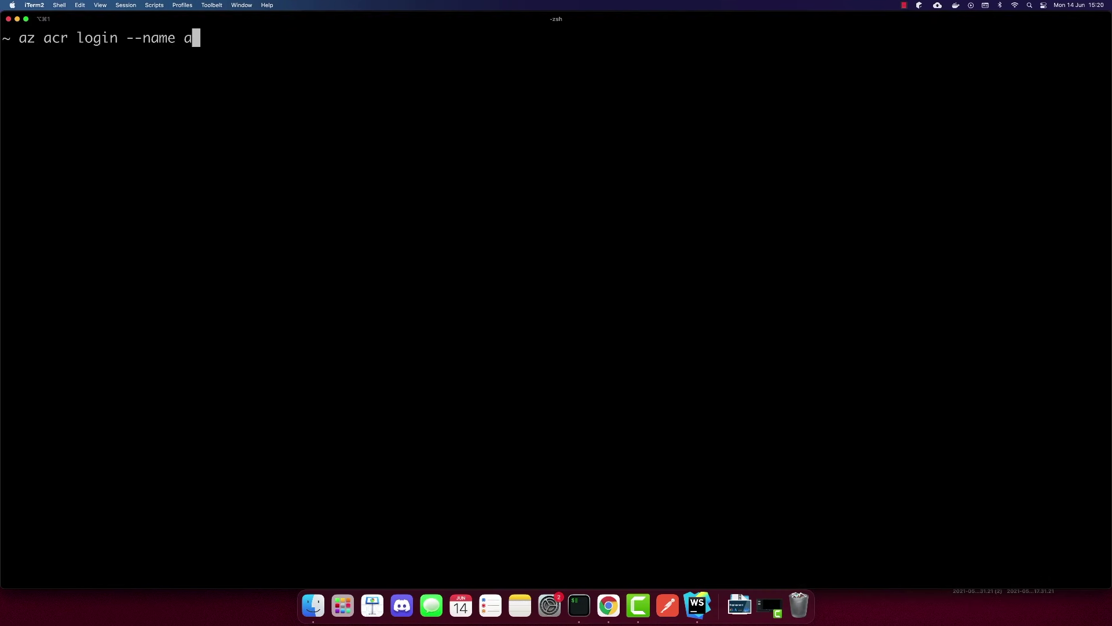
pyautogui.press('super+v')
pyautogui.press('Return')
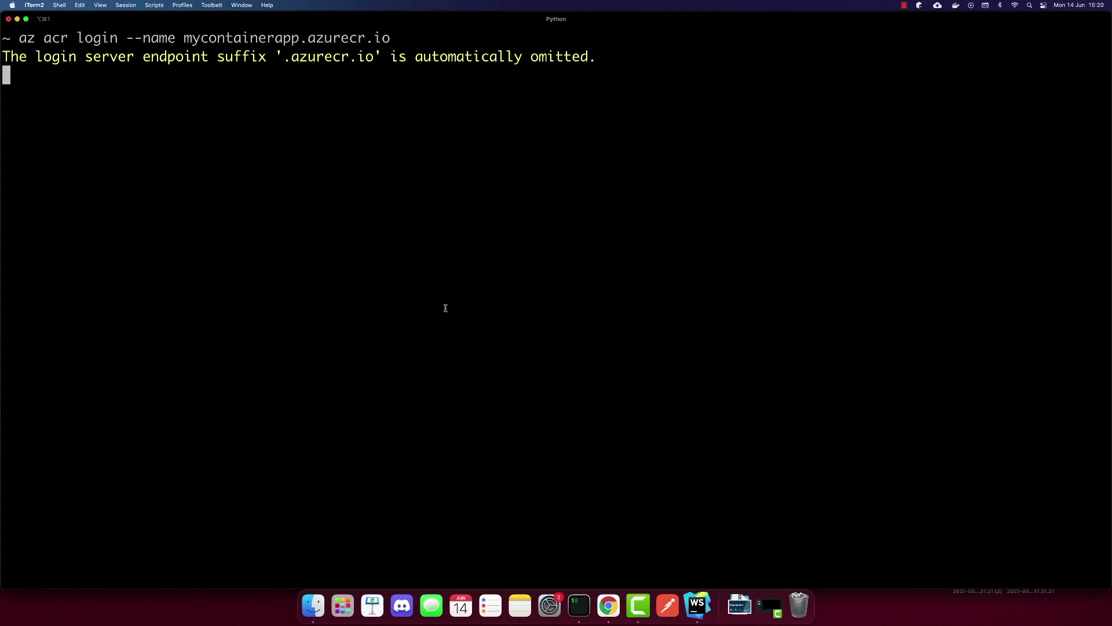
pyautogui.press('Up')
pyautogui.hotkey('ctrl', 'c')
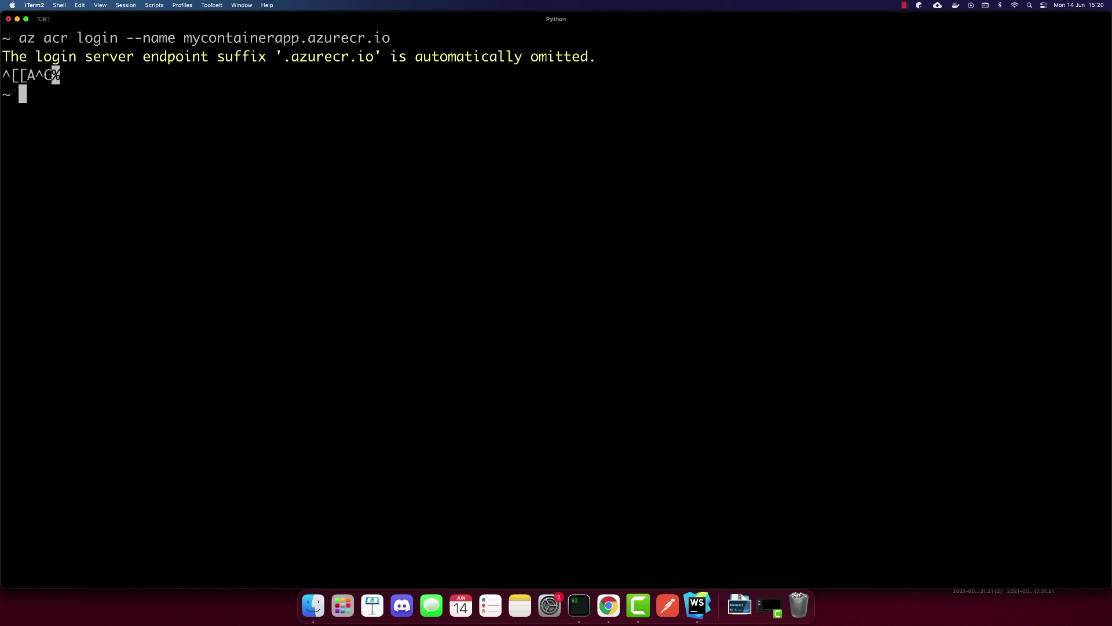
# Step: Log in to the registry by running az acr login --name mycontainerapp, without the .azurecr.io suffix
pyautogui.press('Up')
pyautogui.press('BackSpace')
pyautogui.press('BackSpace')
pyautogui.press('BackSpace')
pyautogui.press('BackSpace')
pyautogui.press('BackSpace')
pyautogui.press('BackSpace')
pyautogui.press('BackSpace')
pyautogui.press('BackSpace')
pyautogui.press('BackSpace')
pyautogui.press('BackSpace')
pyautogui.press('BackSpace')
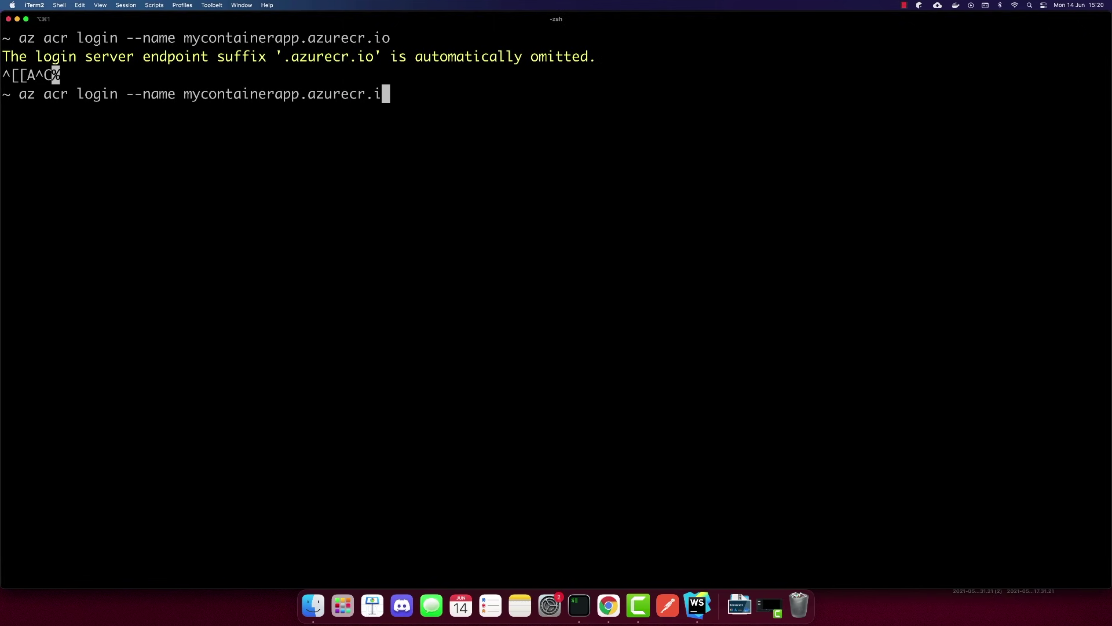
pyautogui.press('Return')
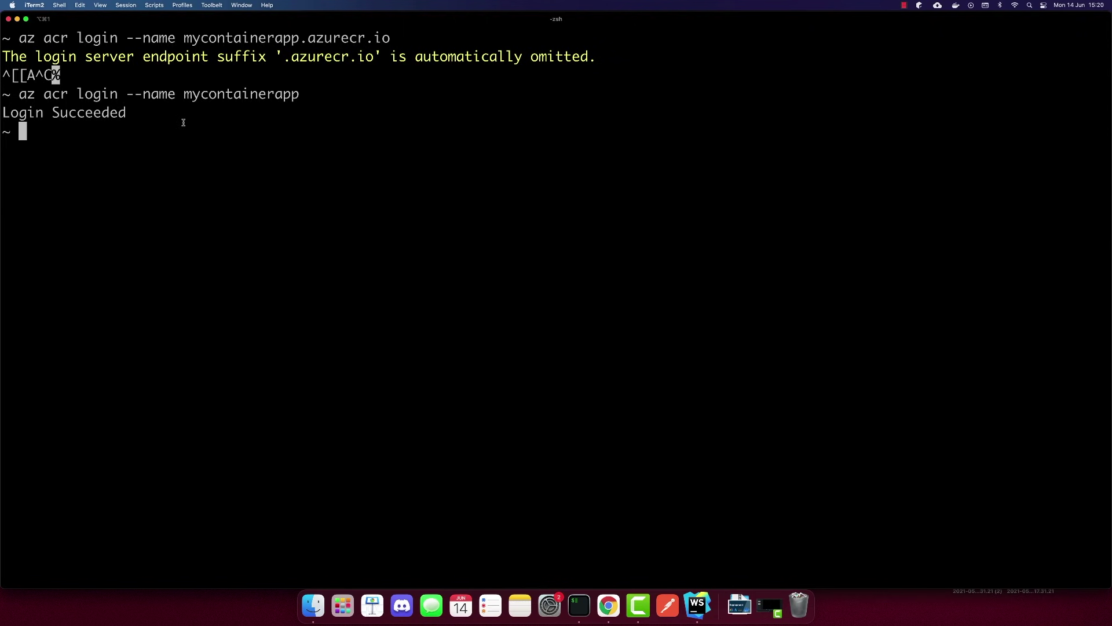
# Step: Clear the terminal and tag the local app image as mycontainerapp.azurecr.io/app
pyautogui.write('cleat')
pyautogui.press('Return')
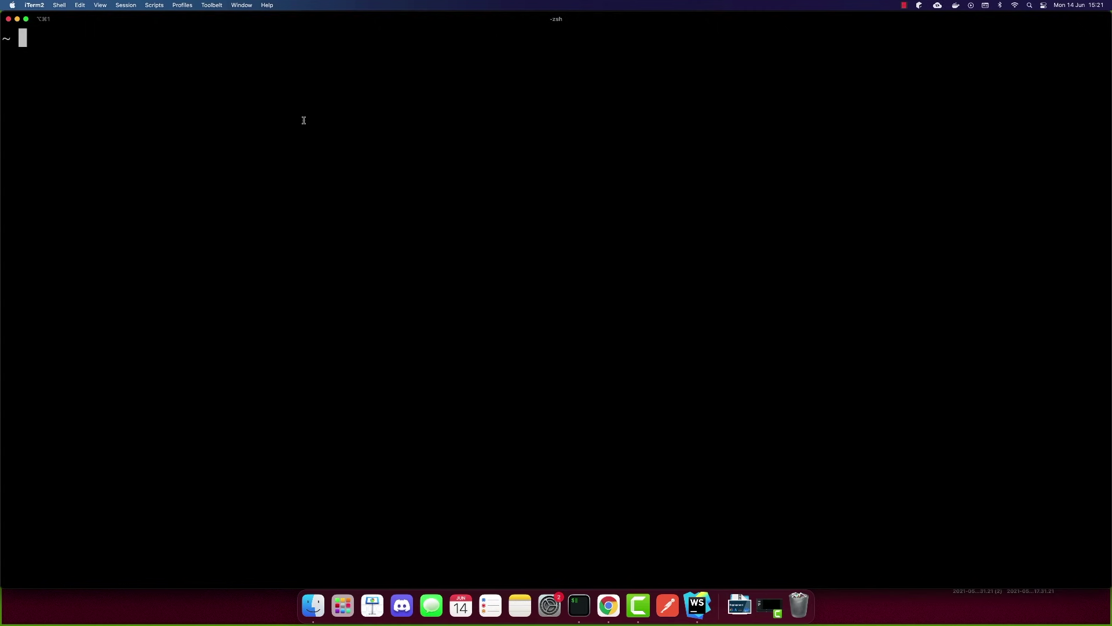
pyautogui.write('docker tag')
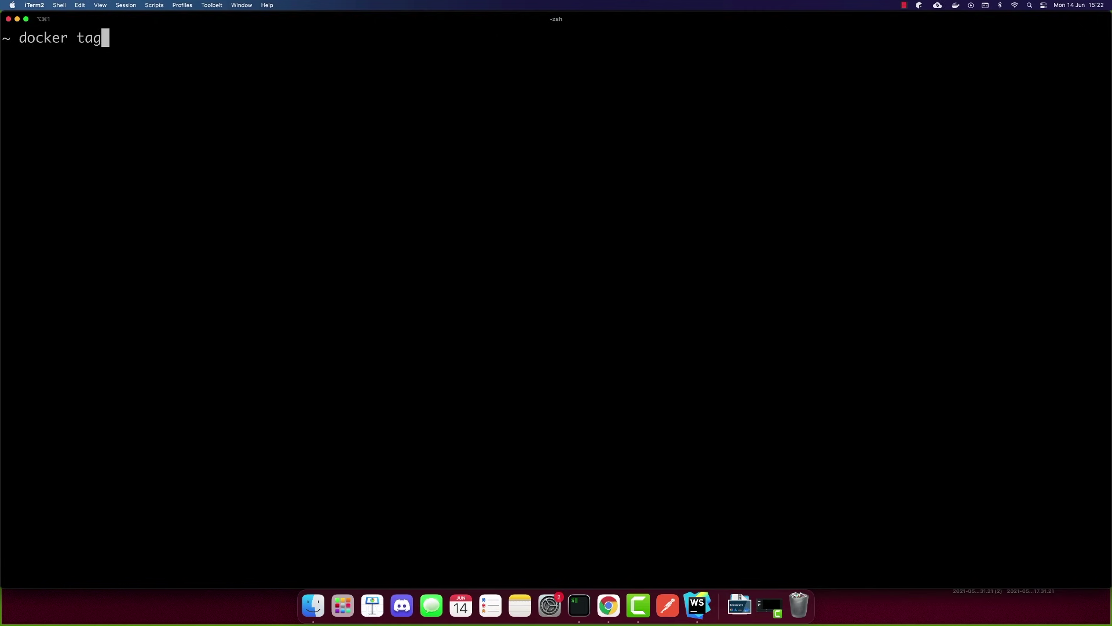
pyautogui.write(' app')
pyautogui.press('super+v')
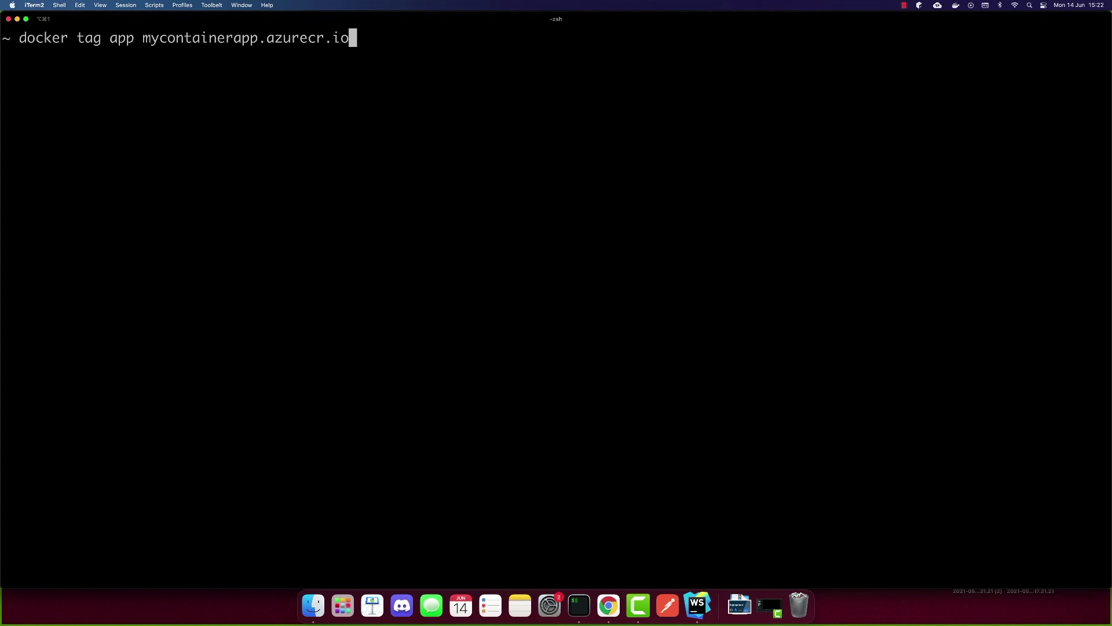
pyautogui.write('/app')
pyautogui.press('Return')
# Step: Push the tagged image to the Azure registry by running docker push mycontainerapp.azurecr.io/app
pyautogui.press('Up')
pyautogui.press('Left')
pyautogui.press('Left')
pyautogui.press('Left')
pyautogui.press('Left')
pyautogui.press('Left')
pyautogui.press('Left')
pyautogui.press('Left')
pyautogui.press('Left')
pyautogui.press('Left')
pyautogui.press('Left')
pyautogui.press('Left')
pyautogui.press('Left')
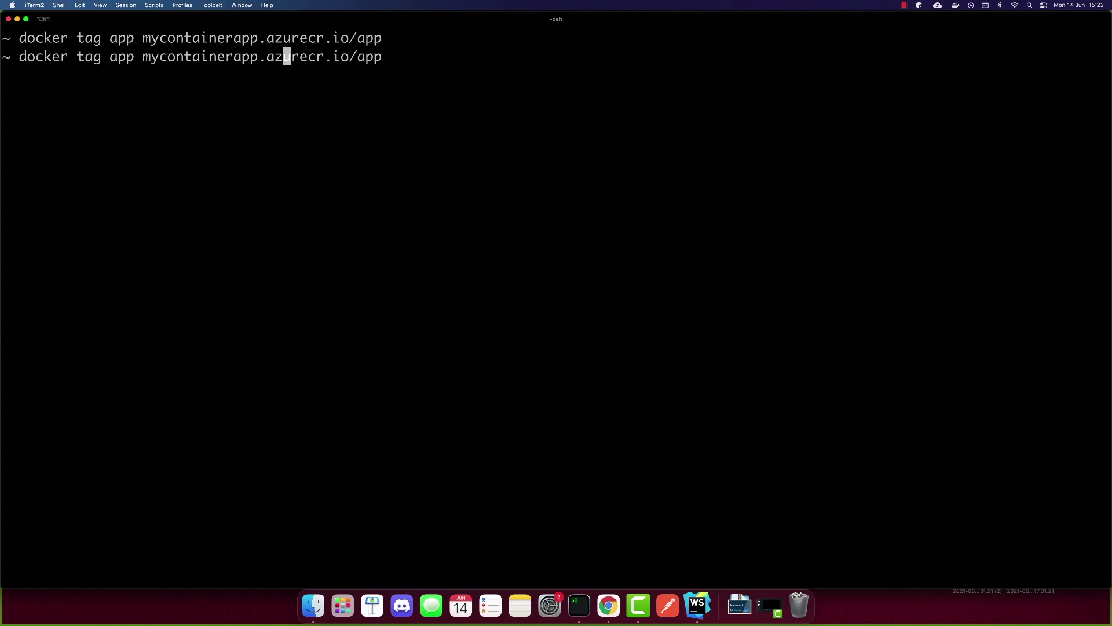
pyautogui.press('Left')
pyautogui.press('Left')
pyautogui.press('Left')
pyautogui.press('Left')
pyautogui.press('Left')
pyautogui.press('Left')
pyautogui.press('Left')
pyautogui.press('Left')
pyautogui.press('Left')
pyautogui.press('Left')
pyautogui.press('Left')
pyautogui.press('Left')
pyautogui.press('Left')
pyautogui.press('Left')
pyautogui.press('Left')
pyautogui.press('Left')
pyautogui.press('Left')
pyautogui.press('Left')
pyautogui.press('BackSpace')
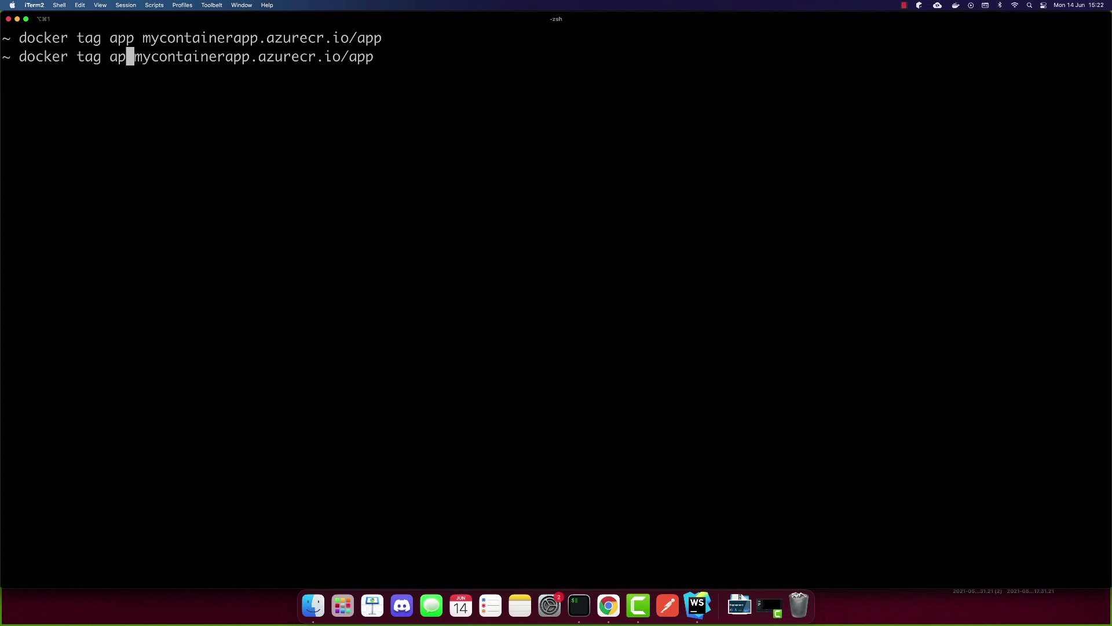
pyautogui.press('BackSpace')
pyautogui.press('BackSpace')
pyautogui.press('BackSpace')
pyautogui.press('BackSpace')
pyautogui.press('BackSpace')
pyautogui.press('BackSpace')
pyautogui.write('push')
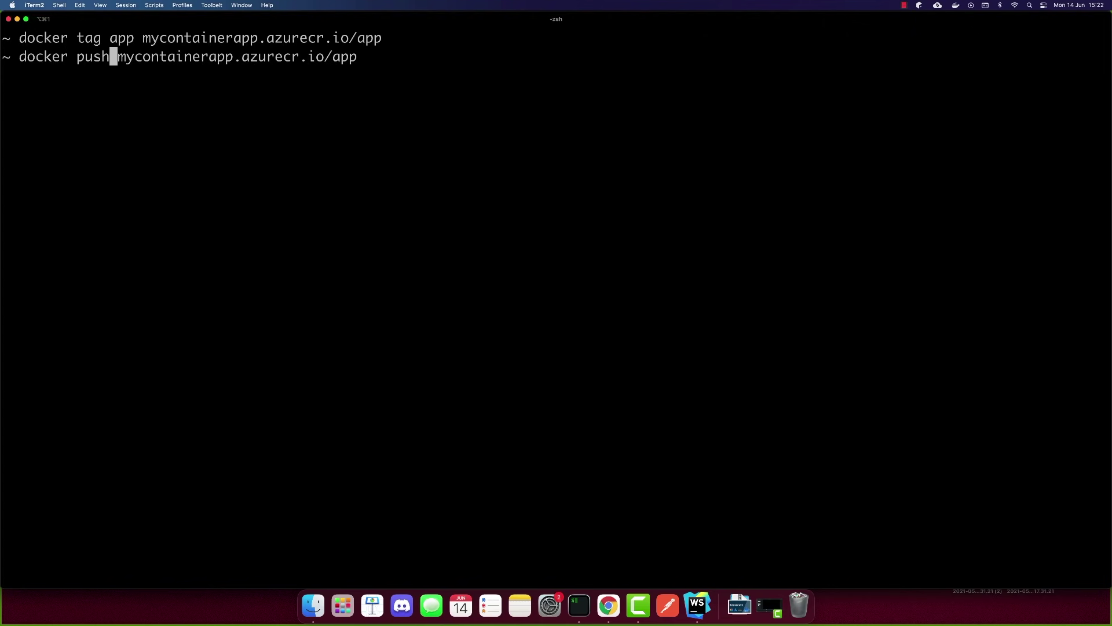
pyautogui.press('Return')
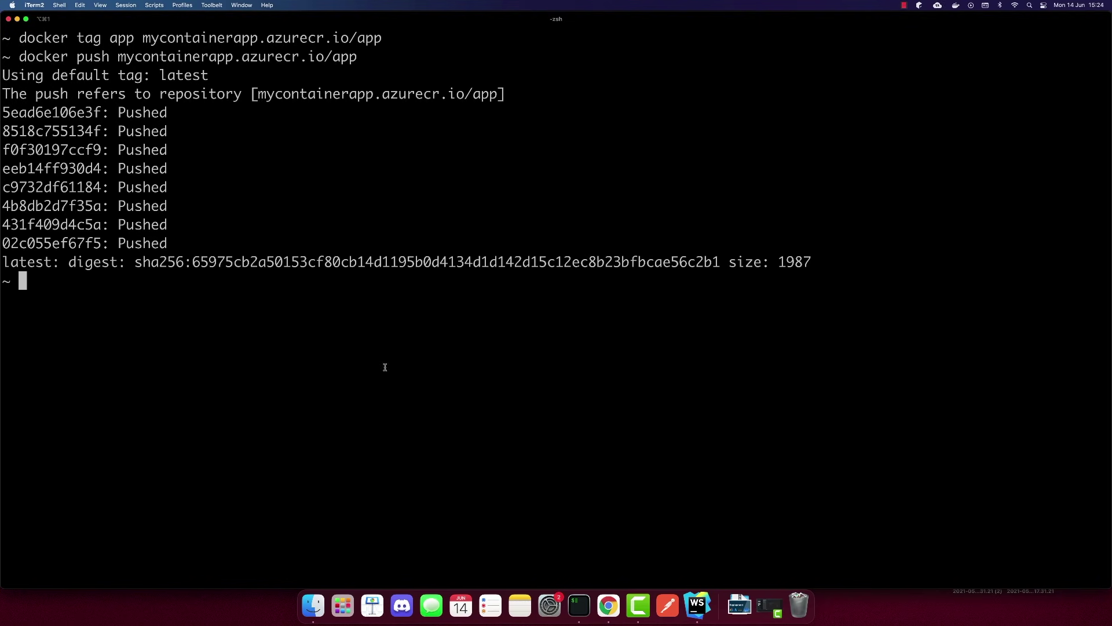
# Step: Switch to Chrome, open the latest tag of the registry's app repository and examine the image address in its Docker pull command
pyautogui.click(608, 605)
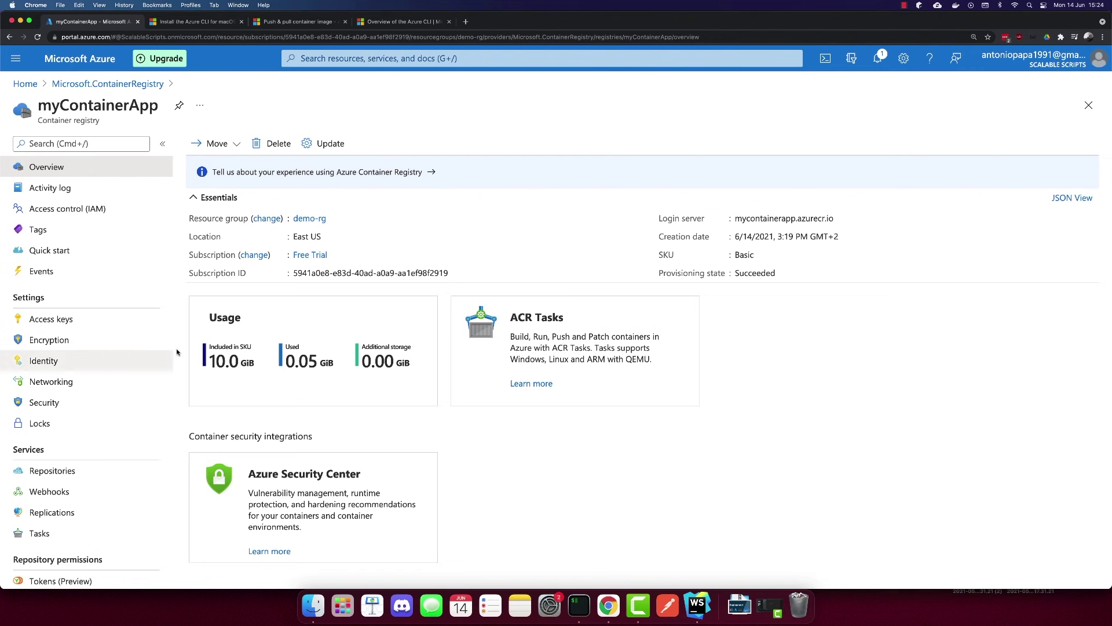
pyautogui.click(49, 472)
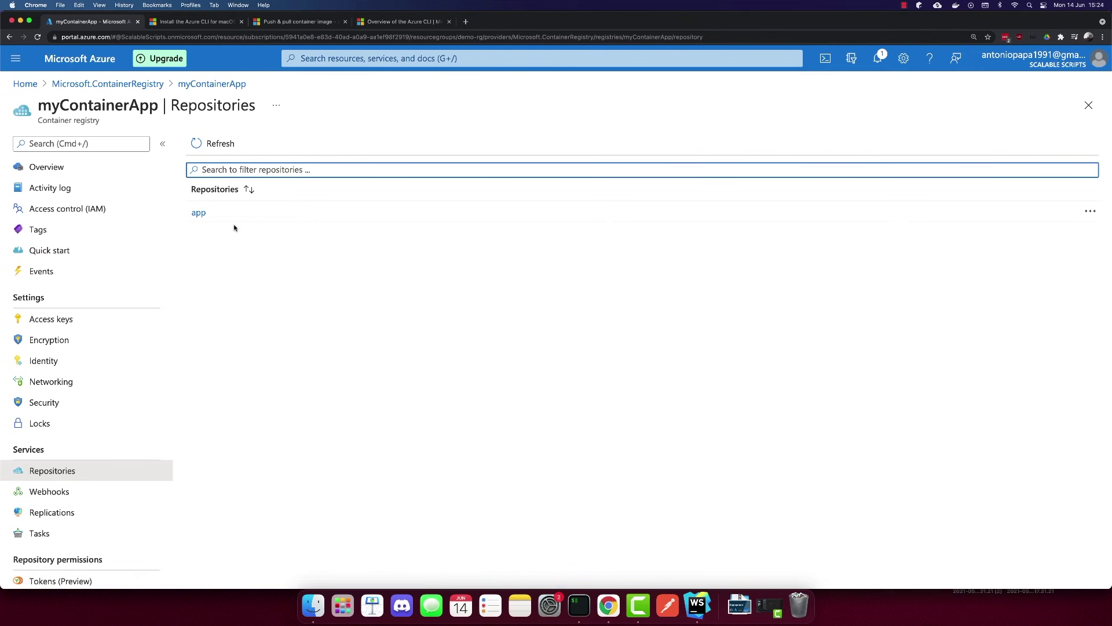
pyautogui.click(198, 213)
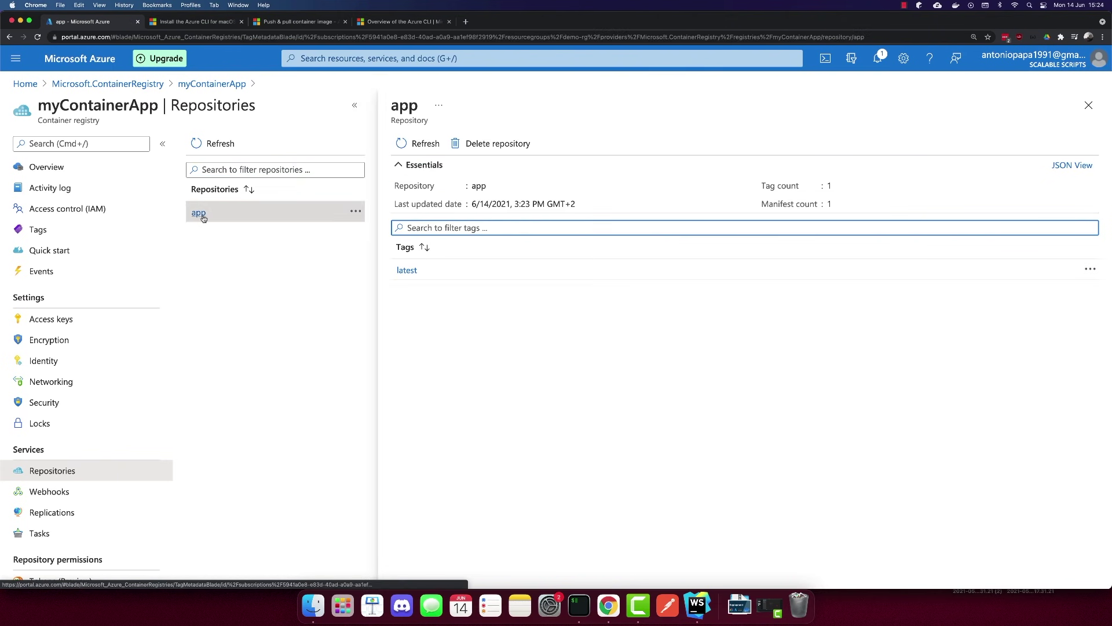
pyautogui.click(407, 271)
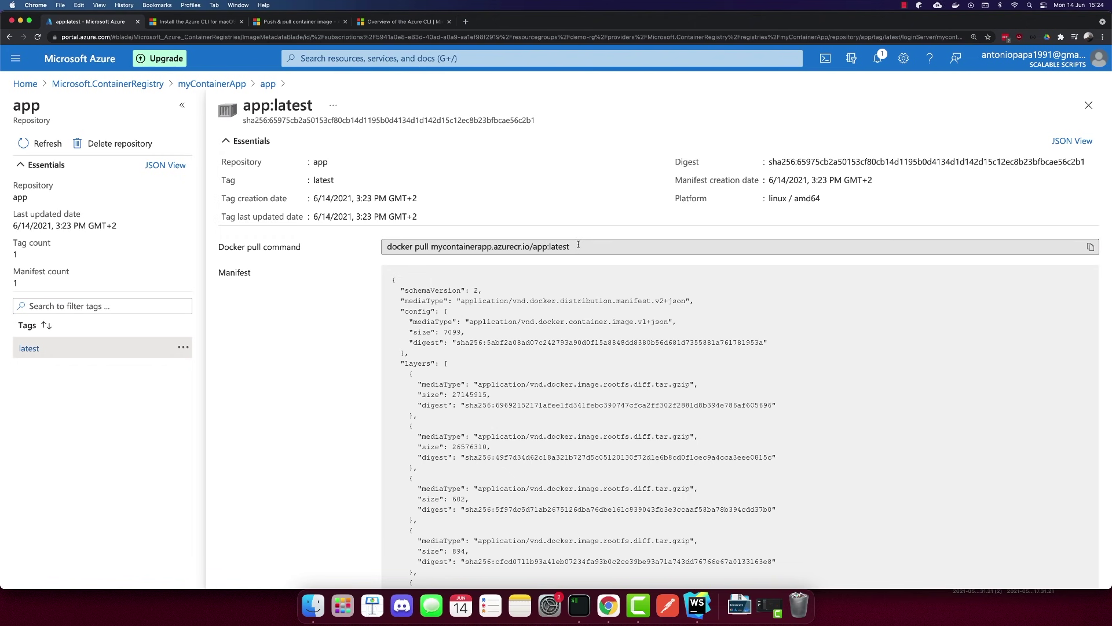
pyautogui.moveTo(578, 245); pyautogui.dragTo(433, 246)
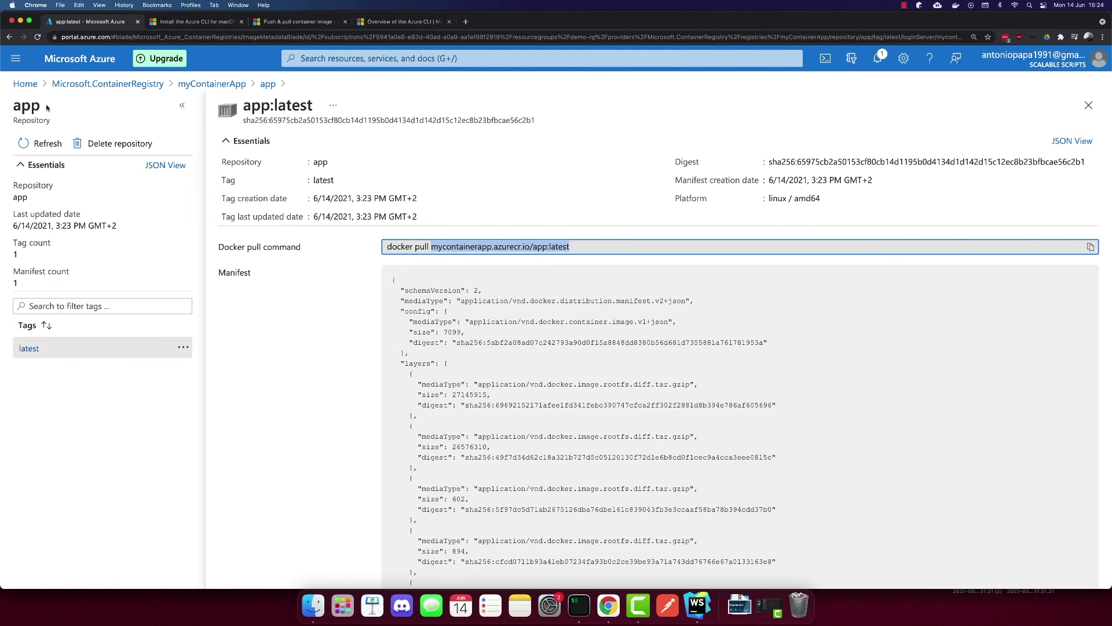
# Step: Start creating a container instance from the portal home page, using resource group demo-rg and container name app
pyautogui.click(30, 84)
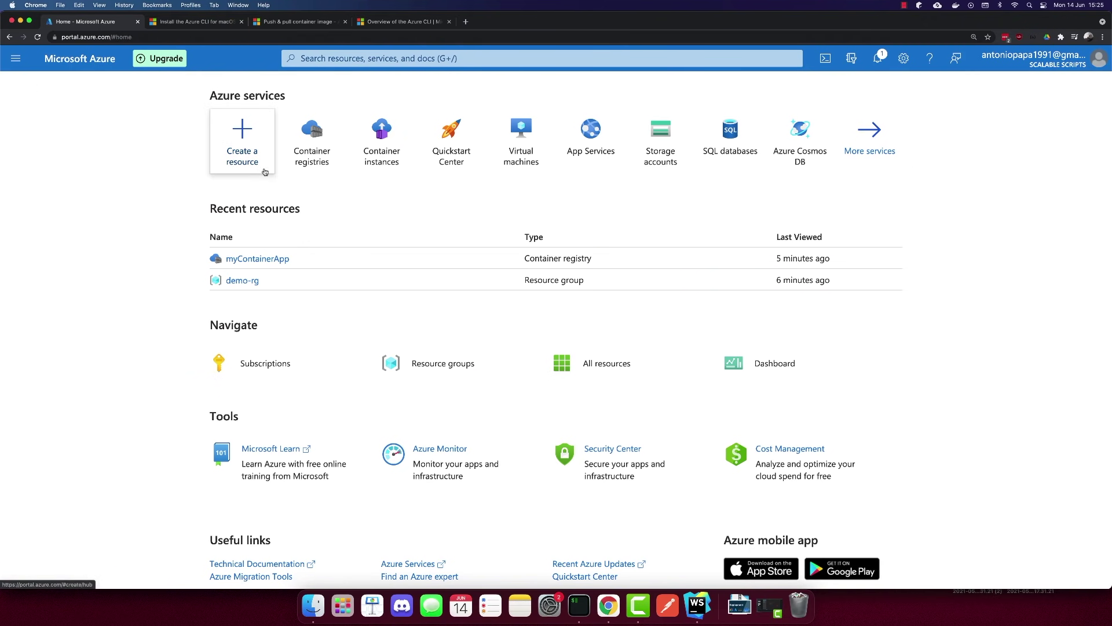
pyautogui.click(379, 147)
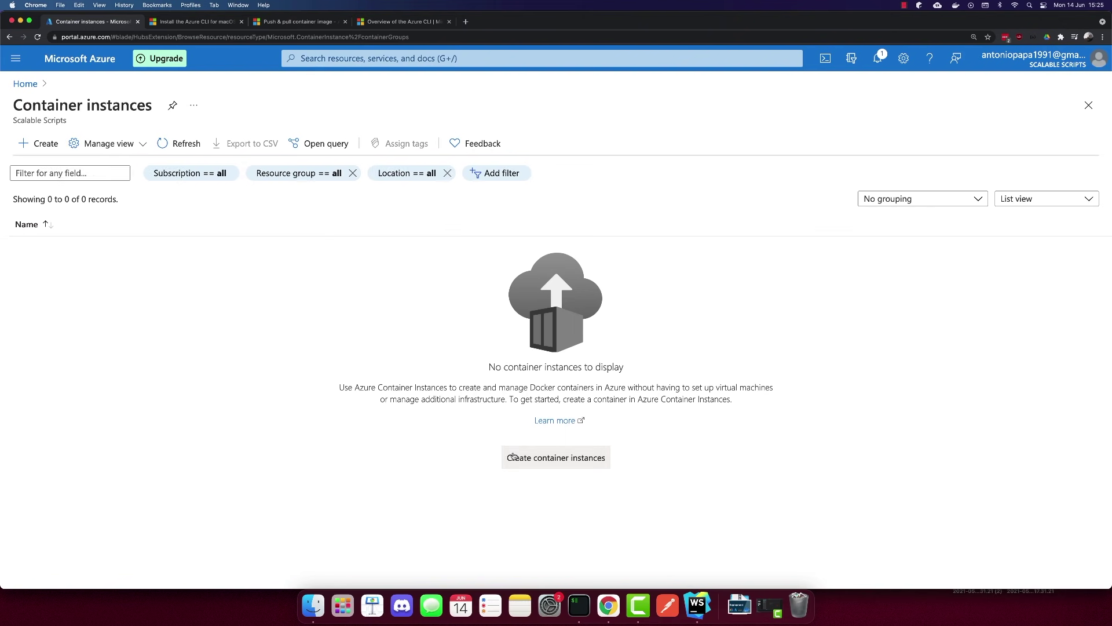
pyautogui.click(557, 458)
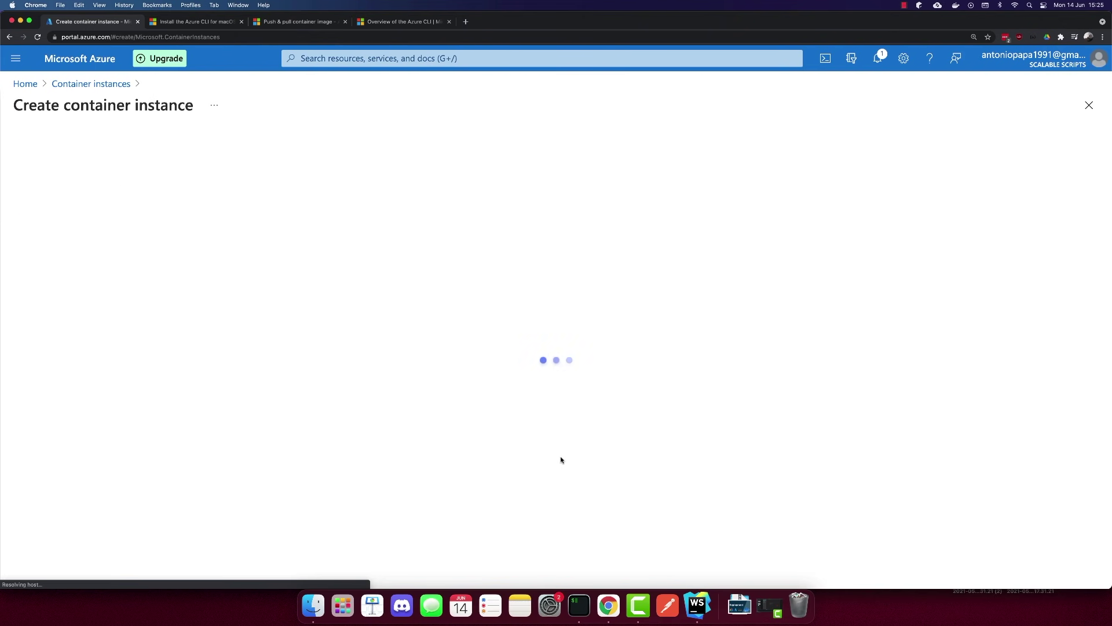
pyautogui.click(279, 311)
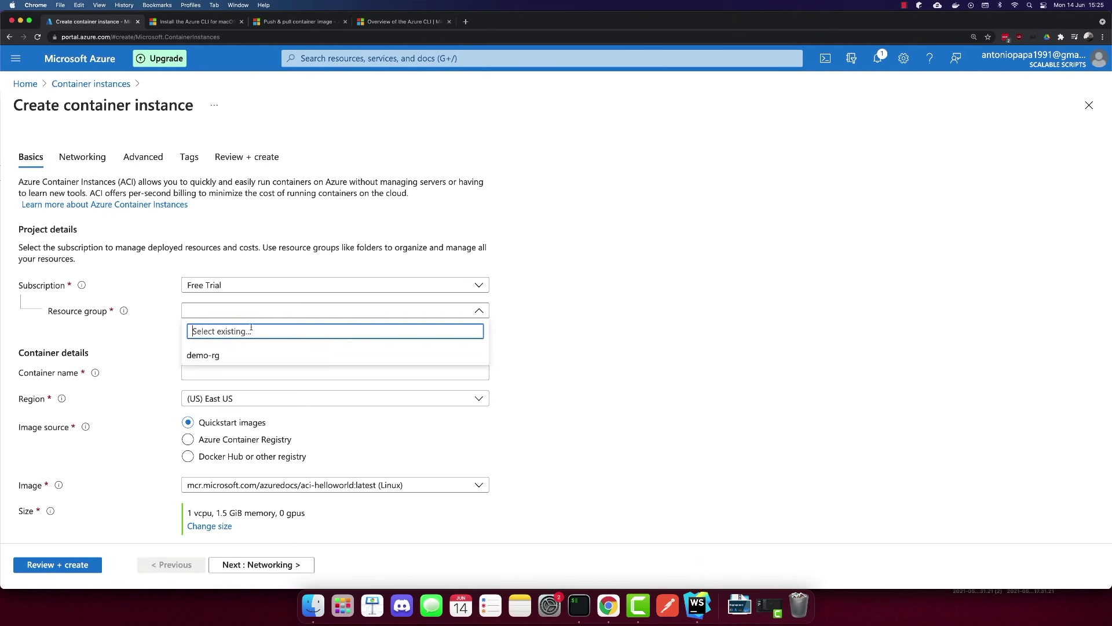
pyautogui.click(234, 353)
pyautogui.click(220, 373)
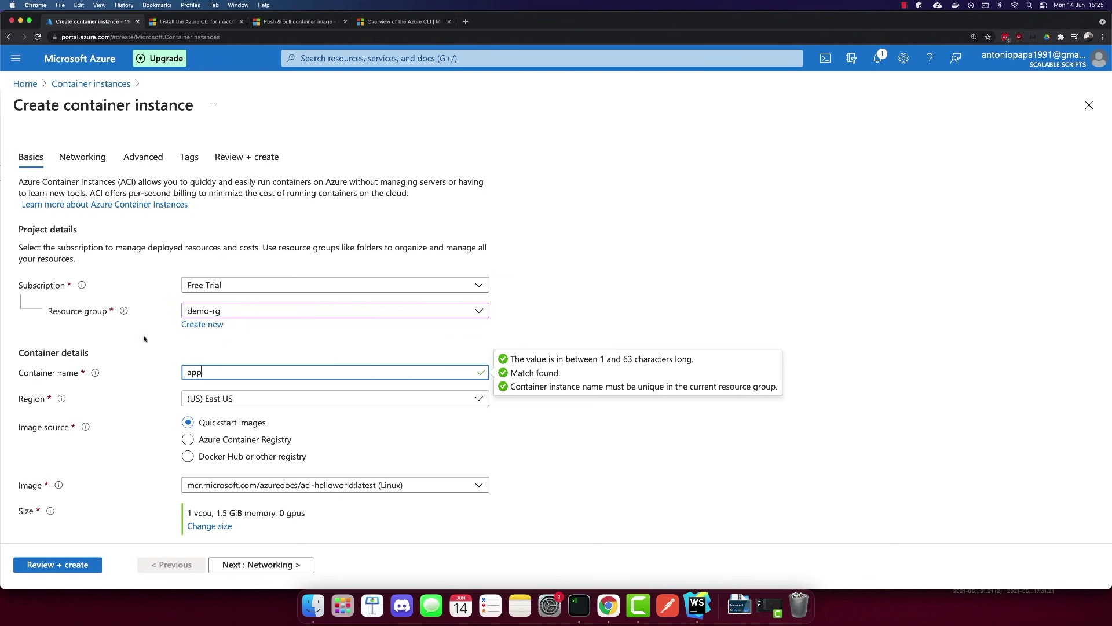
# Step: Set the container instance's image source to Azure Container Registry and choose myContainerApp as the registry
pyautogui.scroll(-1, 125, 350)
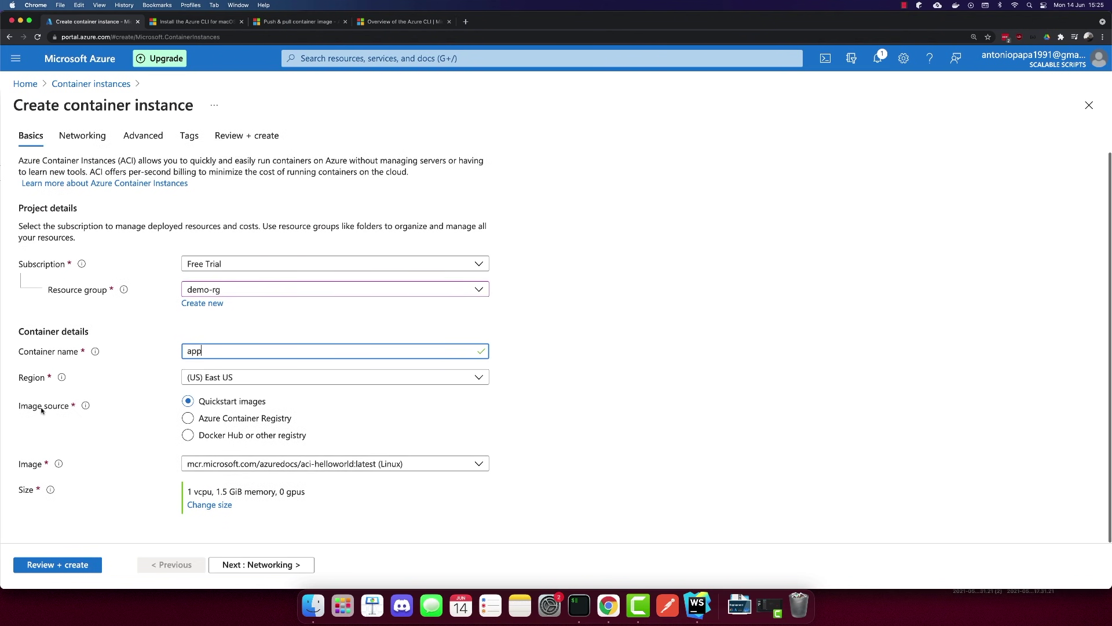
pyautogui.click(189, 418)
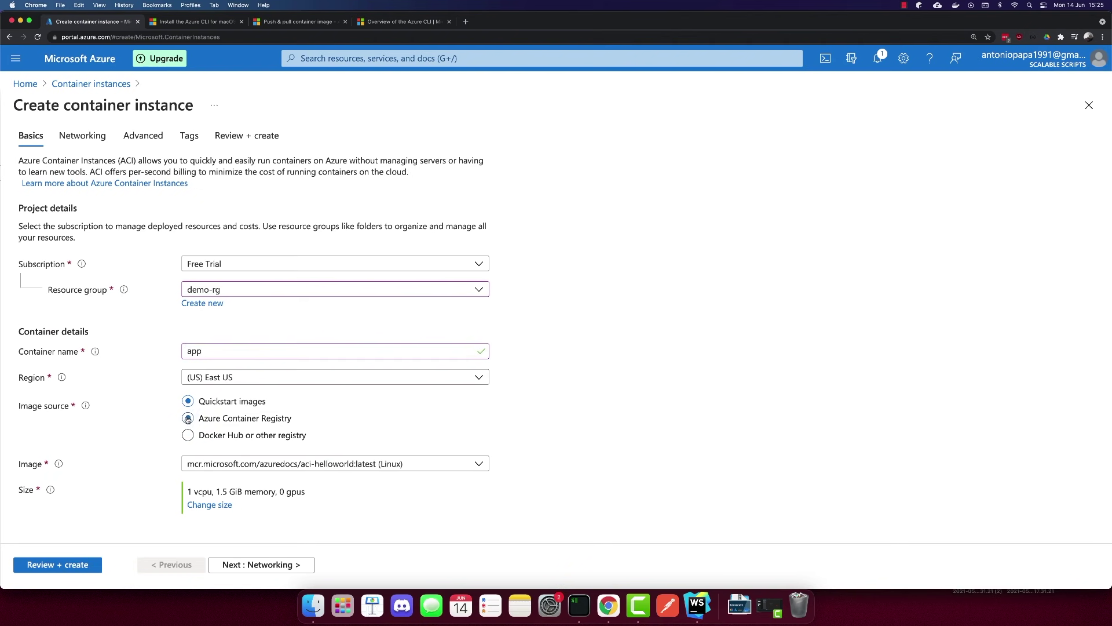
pyautogui.scroll(-3, 247, 407)
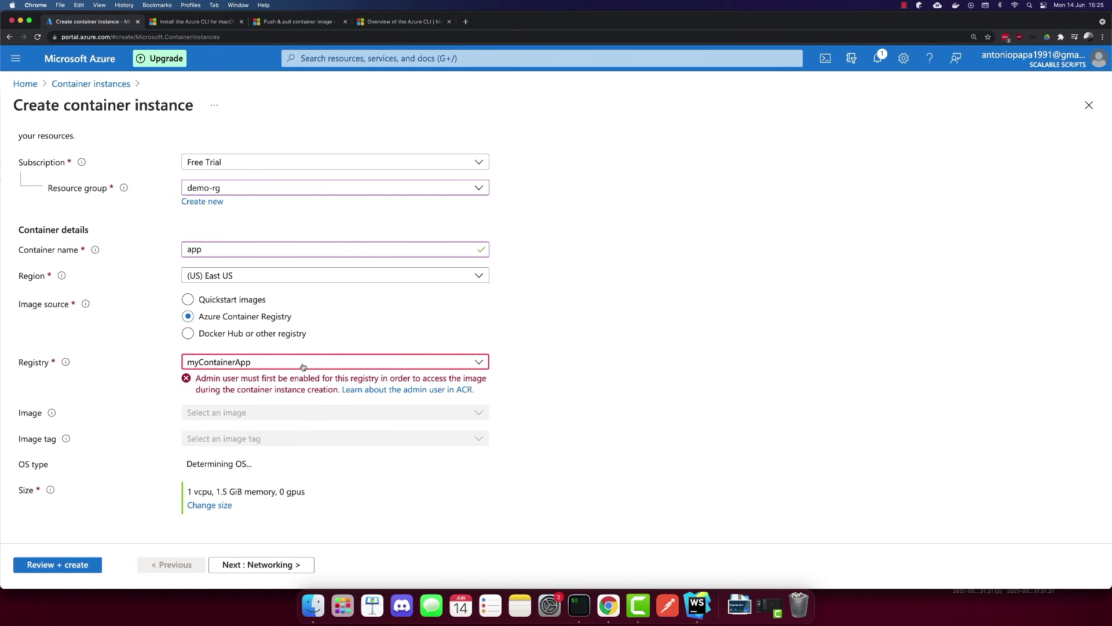
pyautogui.click(303, 366)
pyautogui.click(273, 380)
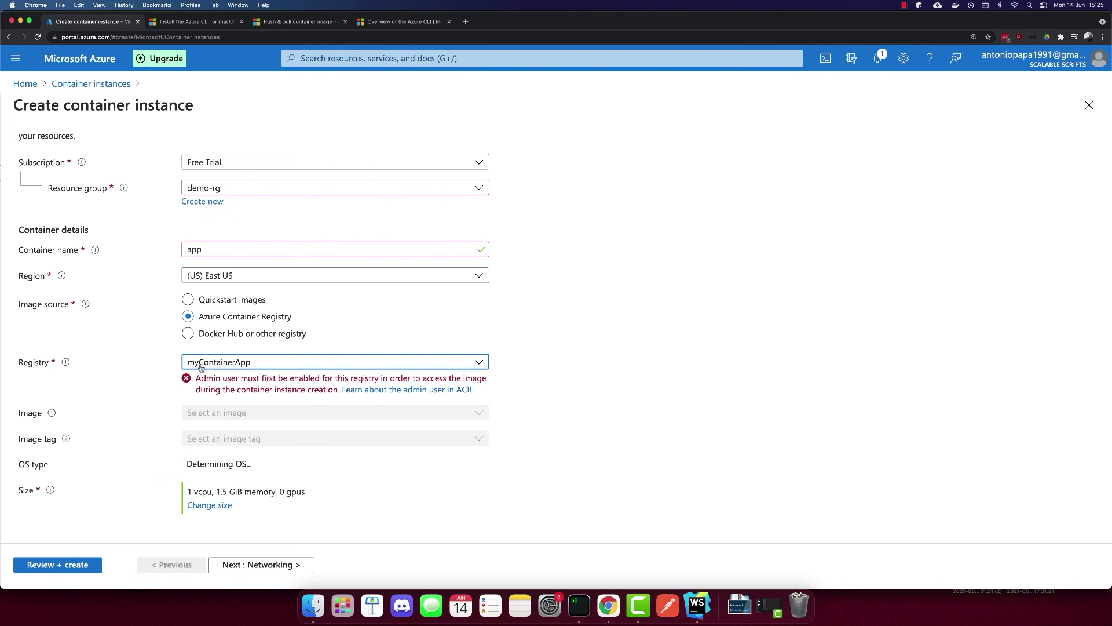
# Step: Open the documentation on the ACR admin user and copy the az acr update command that enables it for an existing registry
pyautogui.click(384, 391)
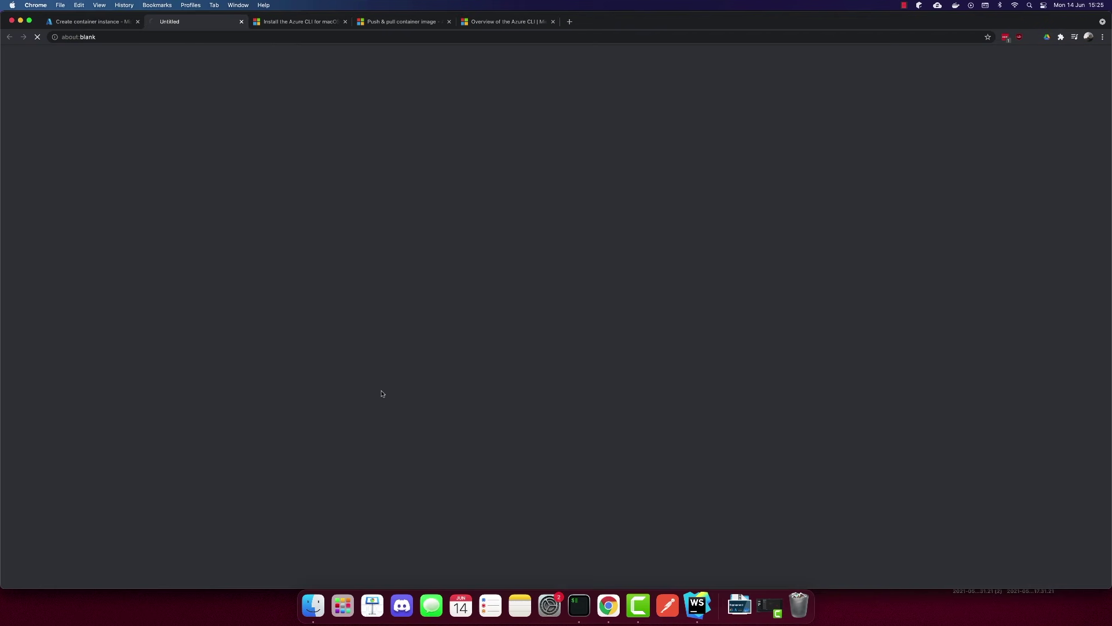
pyautogui.scroll(-5, 406, 378)
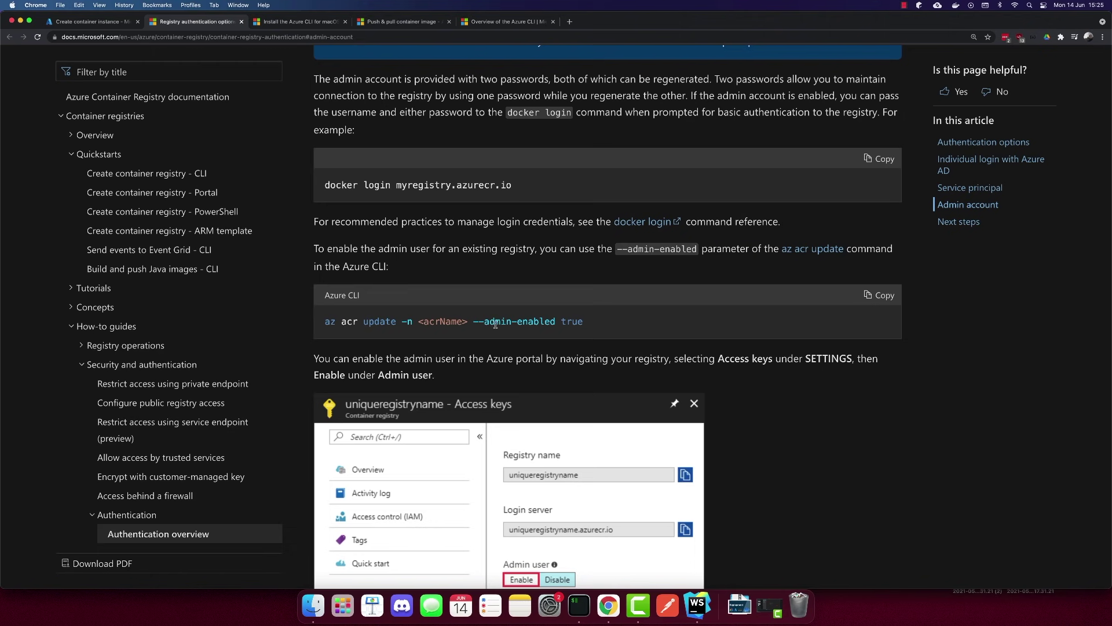
pyautogui.moveTo(585, 322); pyautogui.dragTo(325, 324)
pyautogui.press('super+c')
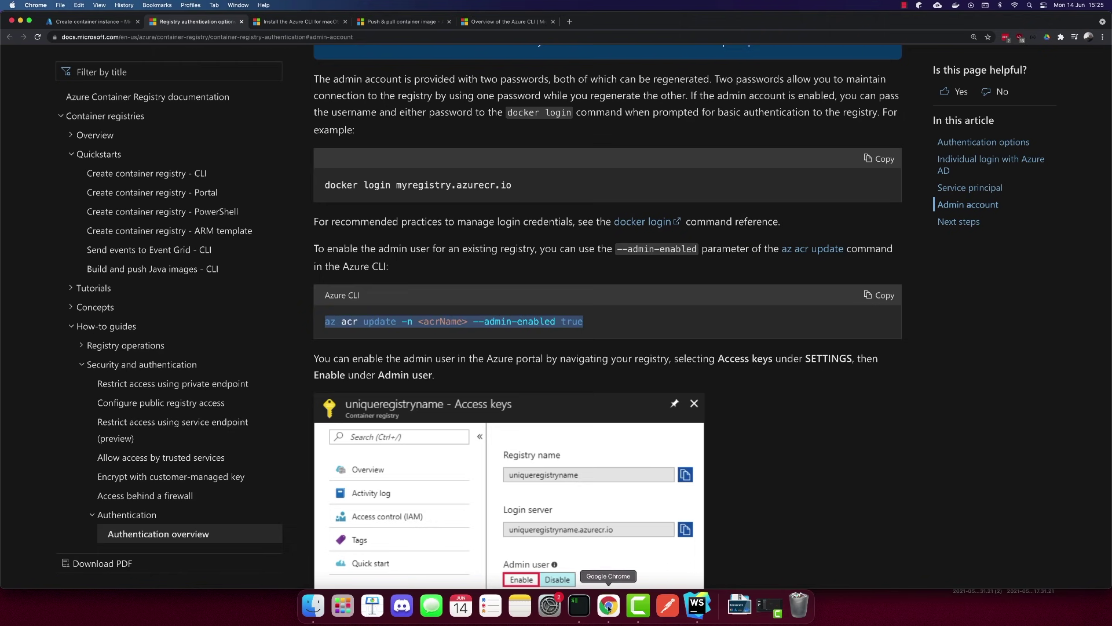
# Step: Paste the copied command into iTerm2, replace the <acrName> placeholder with mmycontainerapp and try to run it
pyautogui.click(579, 605)
pyautogui.press('super+v')
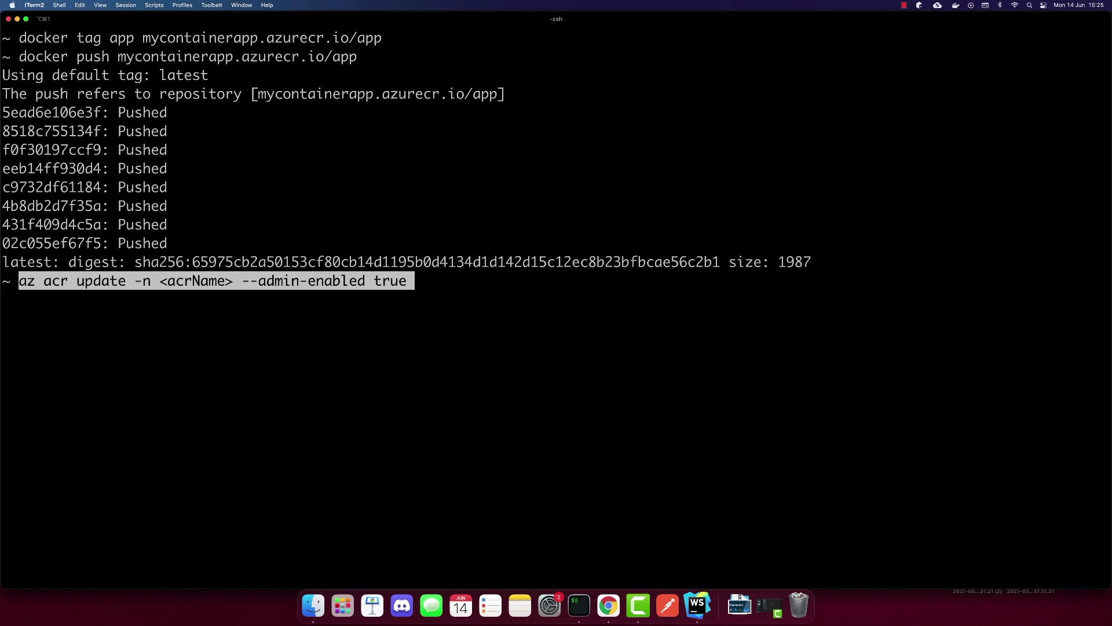
pyautogui.press('Left')
pyautogui.press('Left')
pyautogui.press('Left')
pyautogui.press('Left')
pyautogui.press('Left')
pyautogui.press('Left')
pyautogui.press('Left')
pyautogui.press('Left')
pyautogui.press('Left')
pyautogui.press('Left')
pyautogui.press('Left')
pyautogui.press('Left')
pyautogui.press('Left')
pyautogui.press('Left')
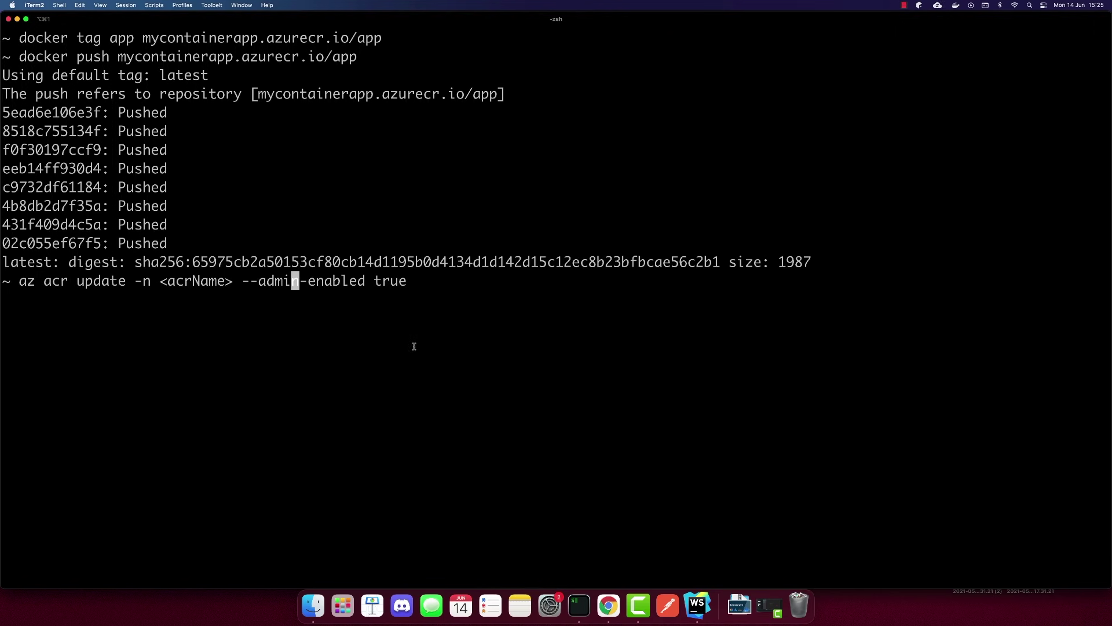
pyautogui.doubleClick(305, 93)
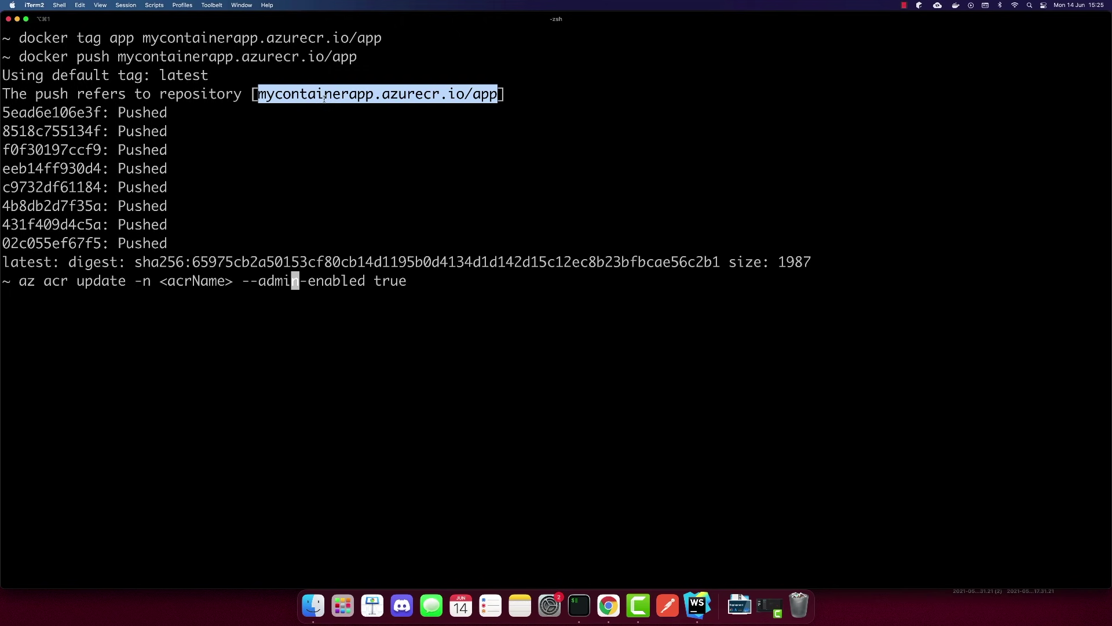
pyautogui.click(261, 137)
pyautogui.press('Left')
pyautogui.press('Left')
pyautogui.press('Left')
pyautogui.press('Left')
pyautogui.press('Left')
pyautogui.press('Left')
pyautogui.press('Left')
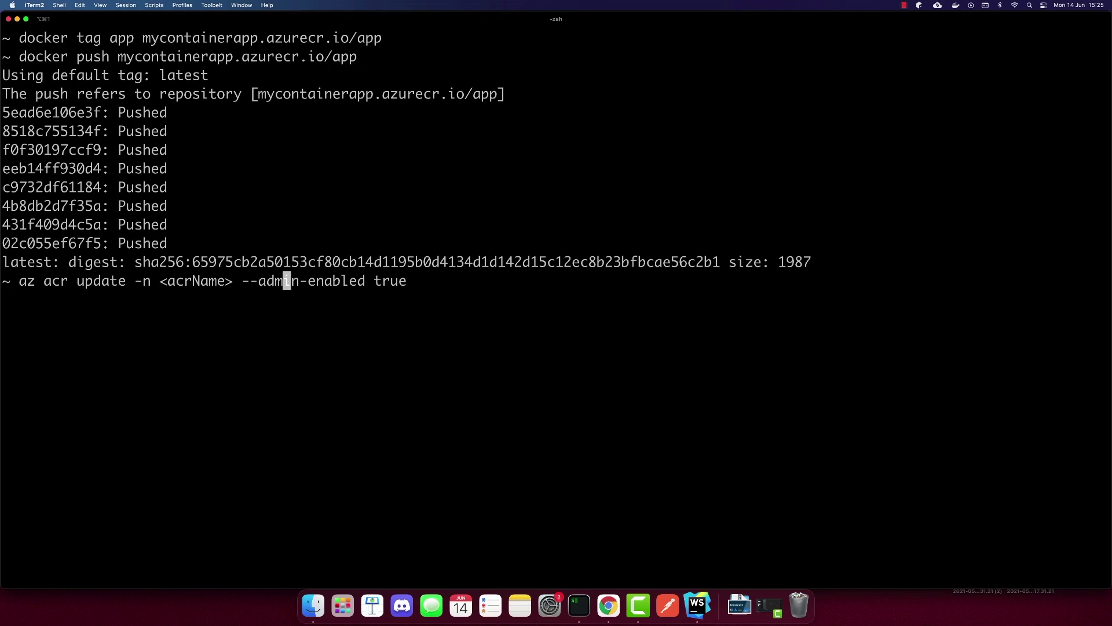
pyautogui.press('BackSpace')
pyautogui.press('BackSpace')
pyautogui.press('BackSpace')
pyautogui.press('BackSpace')
pyautogui.press('BackSpace')
pyautogui.press('BackSpace')
pyautogui.press('BackSpace')
pyautogui.press('BackSpace')
pyautogui.press('BackSpace')
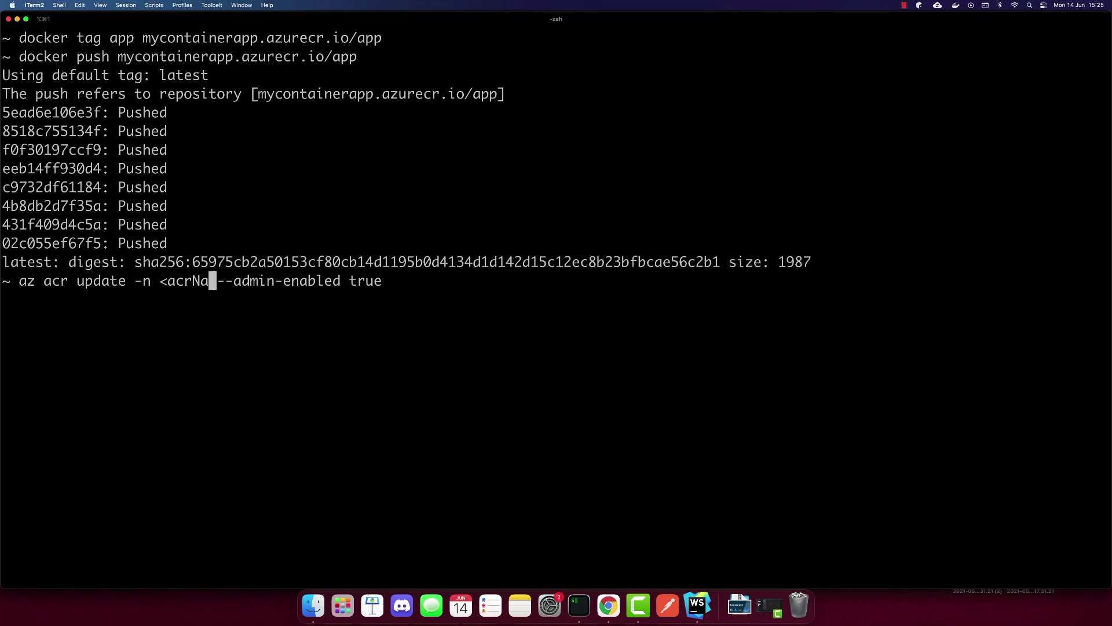
pyautogui.press('Left')
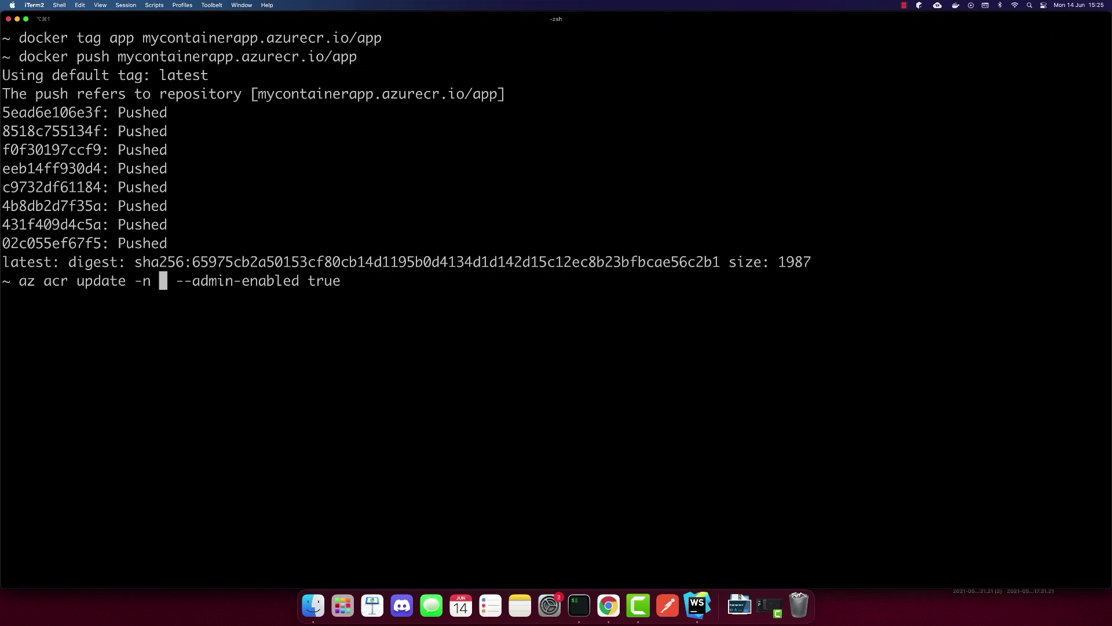
pyautogui.write('mmycontai')
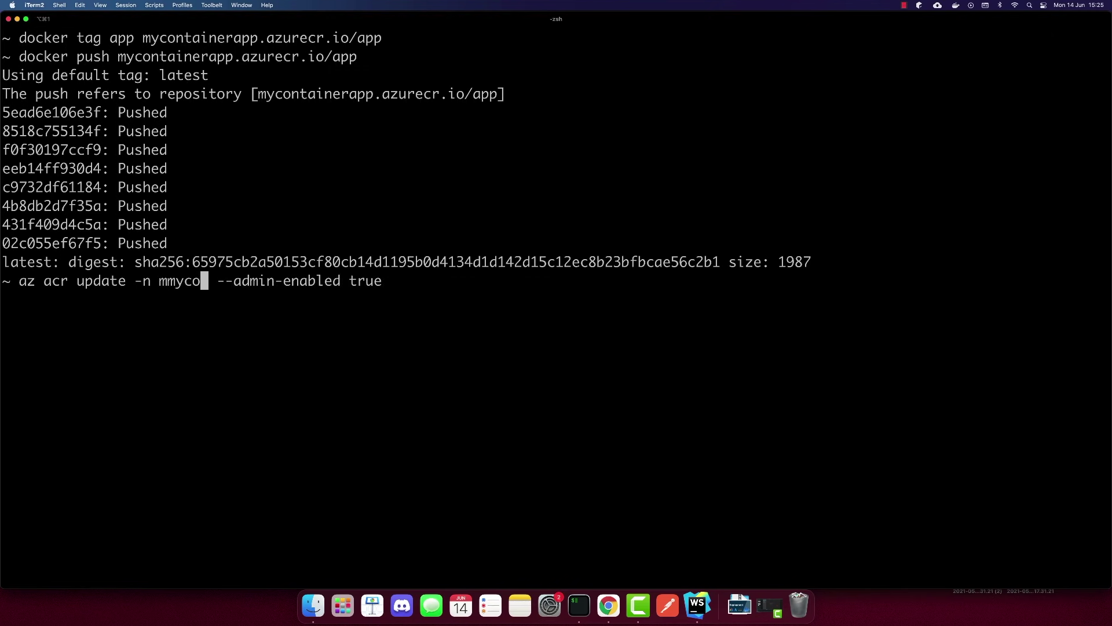
pyautogui.write('nerapp')
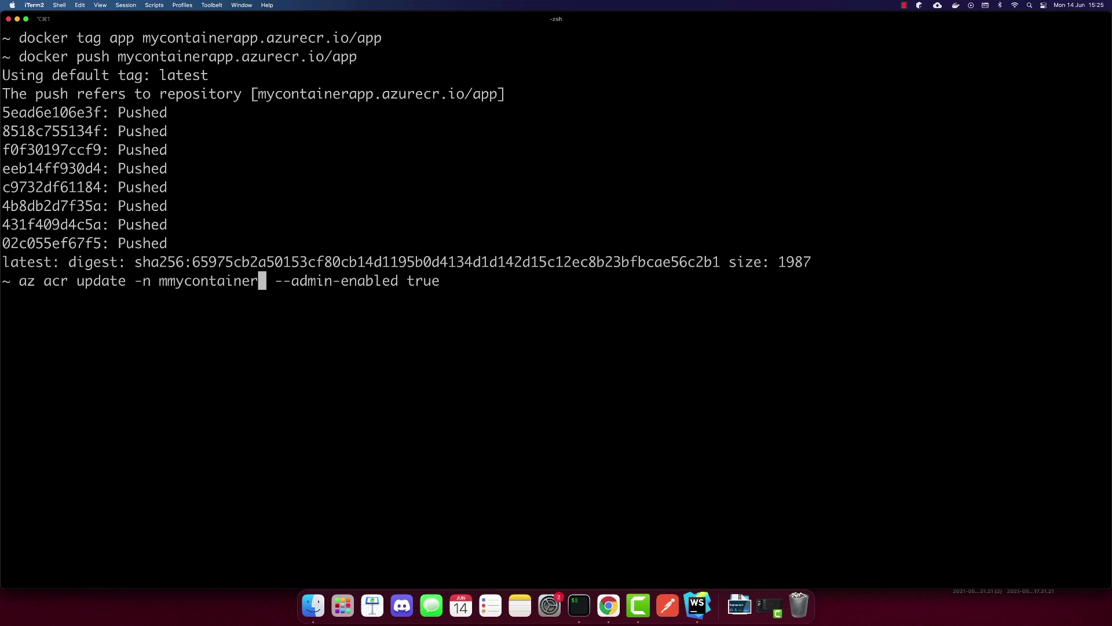
pyautogui.press('Return')
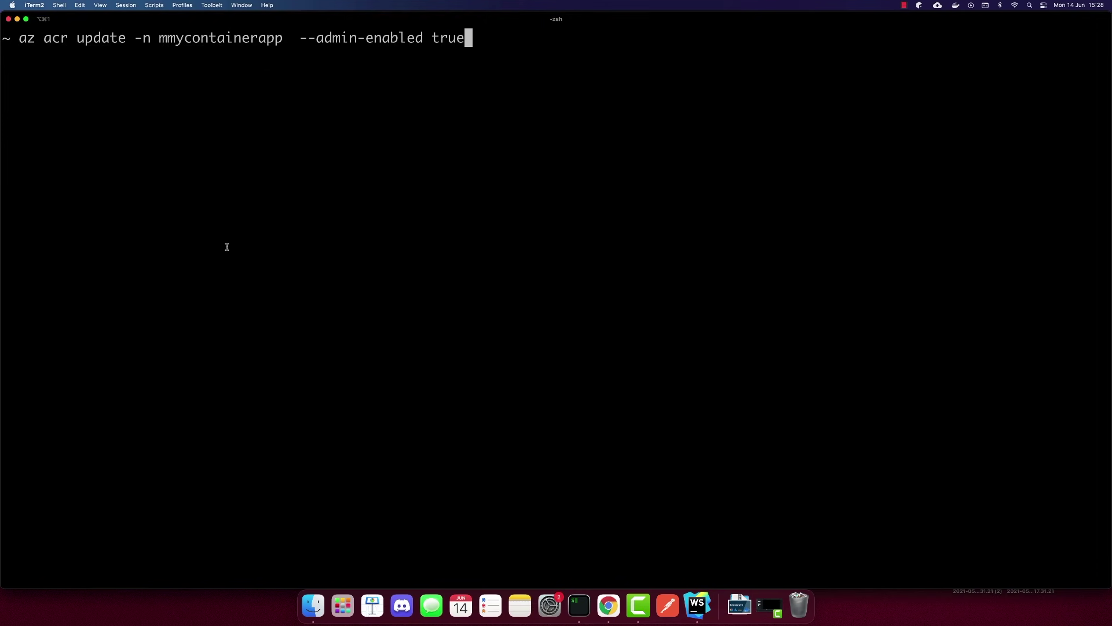
# Step: Correct the registry name to mycontainerapp in the az acr update command and run it with --admin-enabled true
pyautogui.press('Left')
pyautogui.press('Left')
pyautogui.press('Left')
pyautogui.press('Left')
pyautogui.press('Left')
pyautogui.press('Left')
pyautogui.press('Left')
pyautogui.press('Left')
pyautogui.press('Left')
pyautogui.press('Left')
pyautogui.press('Left')
pyautogui.press('Left')
pyautogui.press('Left')
pyautogui.press('Left')
pyautogui.press('Left')
pyautogui.press('Left')
pyautogui.press('Left')
pyautogui.press('Left')
pyautogui.press('Left')
pyautogui.press('Left')
pyautogui.press('Left')
pyautogui.press('Left')
pyautogui.press('Left')
pyautogui.press('Left')
pyautogui.press('Left')
pyautogui.press('Left')
pyautogui.press('Left')
pyautogui.press('Left')
pyautogui.press('Left')
pyautogui.press('Left')
pyautogui.press('Left')
pyautogui.press('Left')
pyautogui.press('Left')
pyautogui.press('Left')
pyautogui.press('Left')
pyautogui.press('Left')
pyautogui.press('BackSpace')
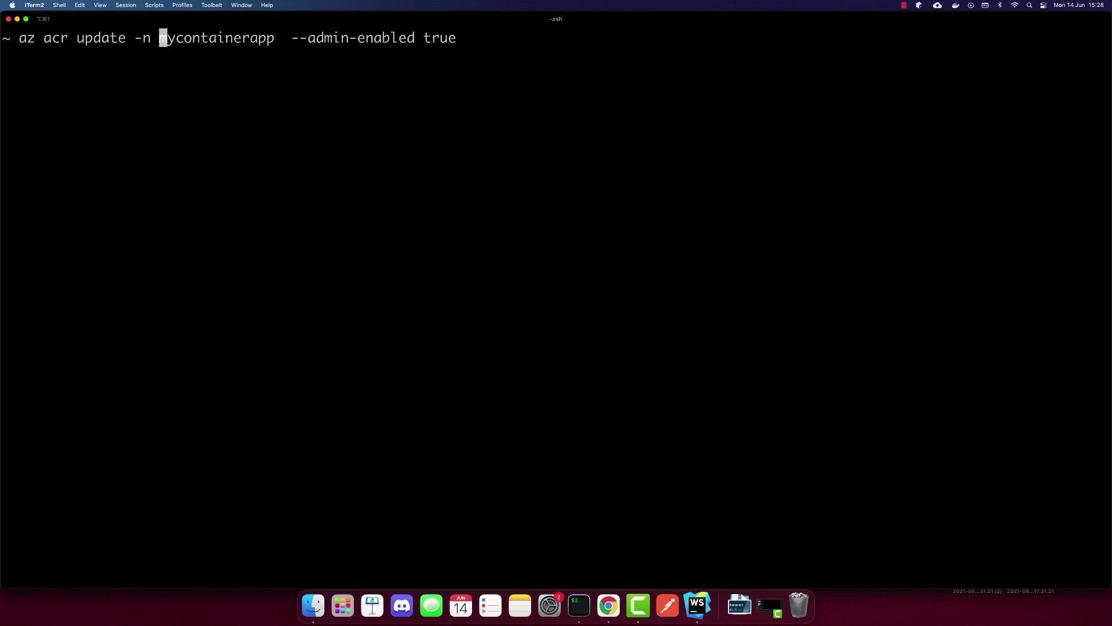
pyautogui.press('Return')
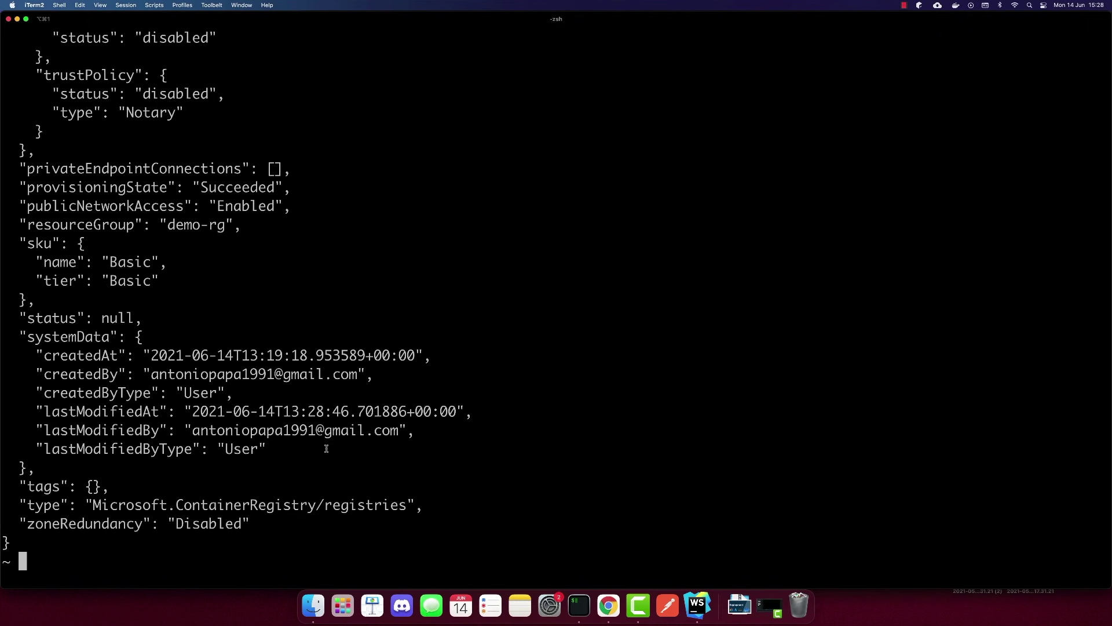
# Step: Switch to Chrome and reload the Azure container instance creation form, discarding its unsaved entries
pyautogui.click(608, 605)
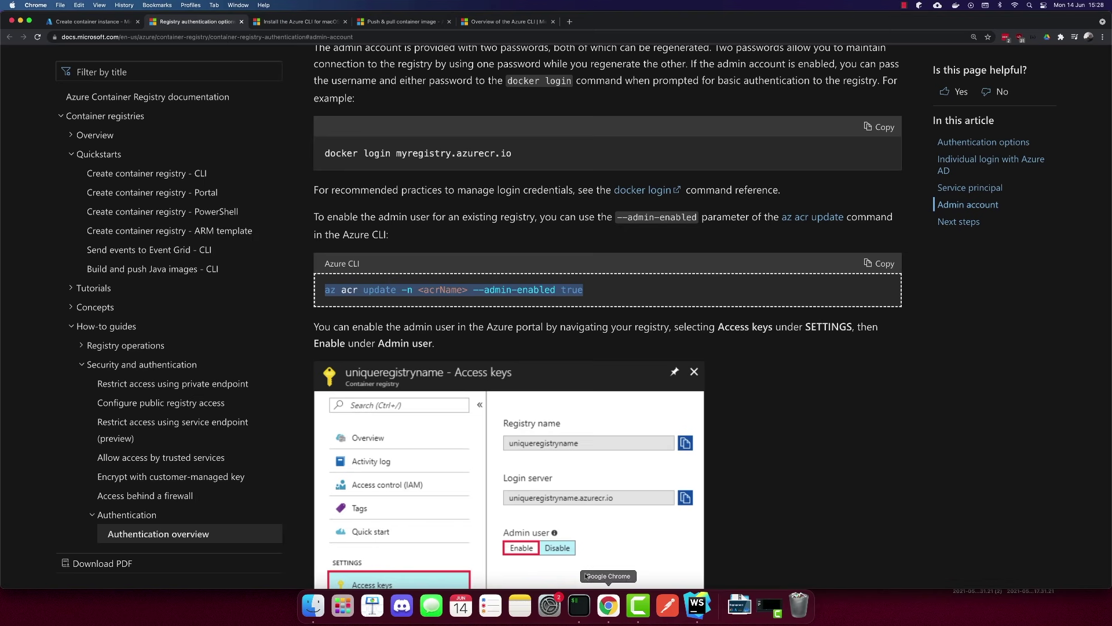
pyautogui.click(134, 25)
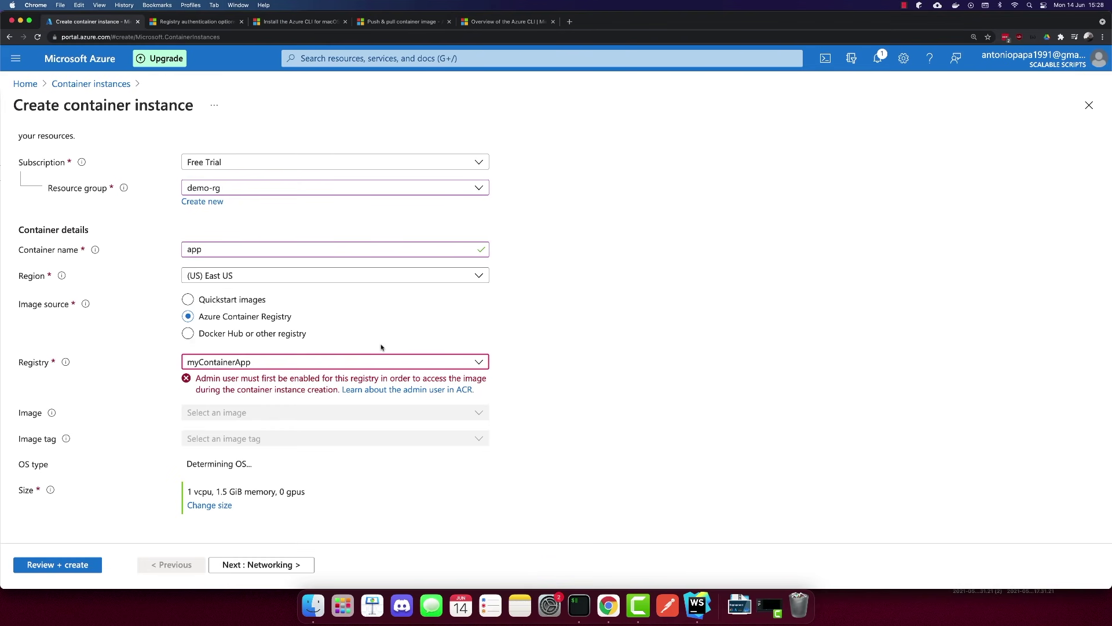
pyautogui.press('super+r')
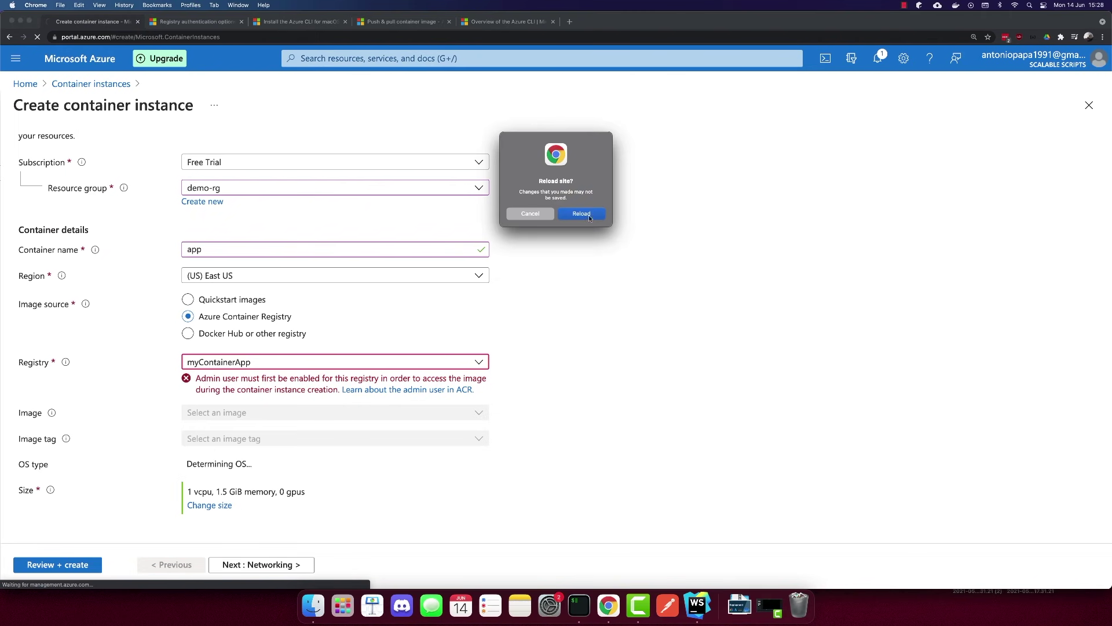
pyautogui.click(584, 213)
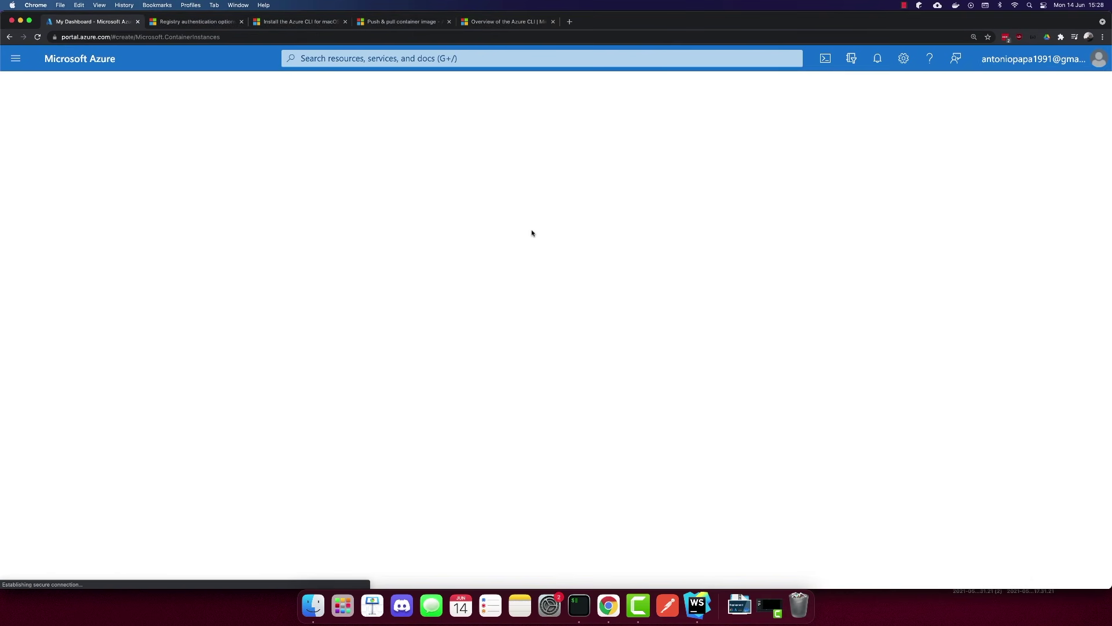
# Step: Choose resource group demo-rg, name the container app and set its image source to Azure Container Registry
pyautogui.click(353, 311)
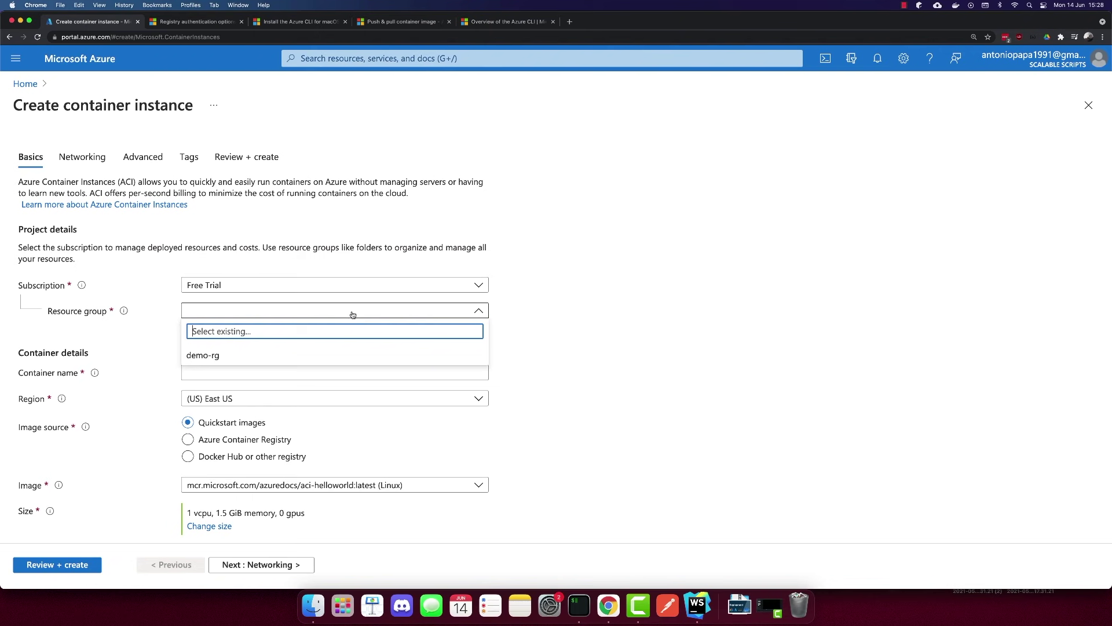
pyautogui.click(306, 356)
pyautogui.scroll(-1, 288, 348)
pyautogui.click(217, 352)
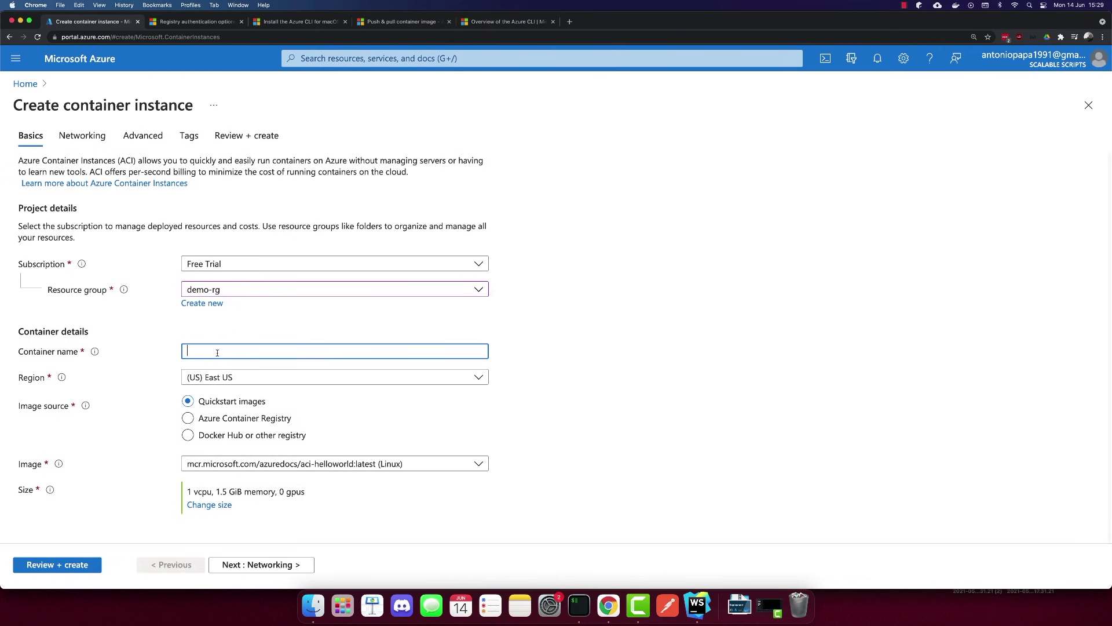
pyautogui.write('app')
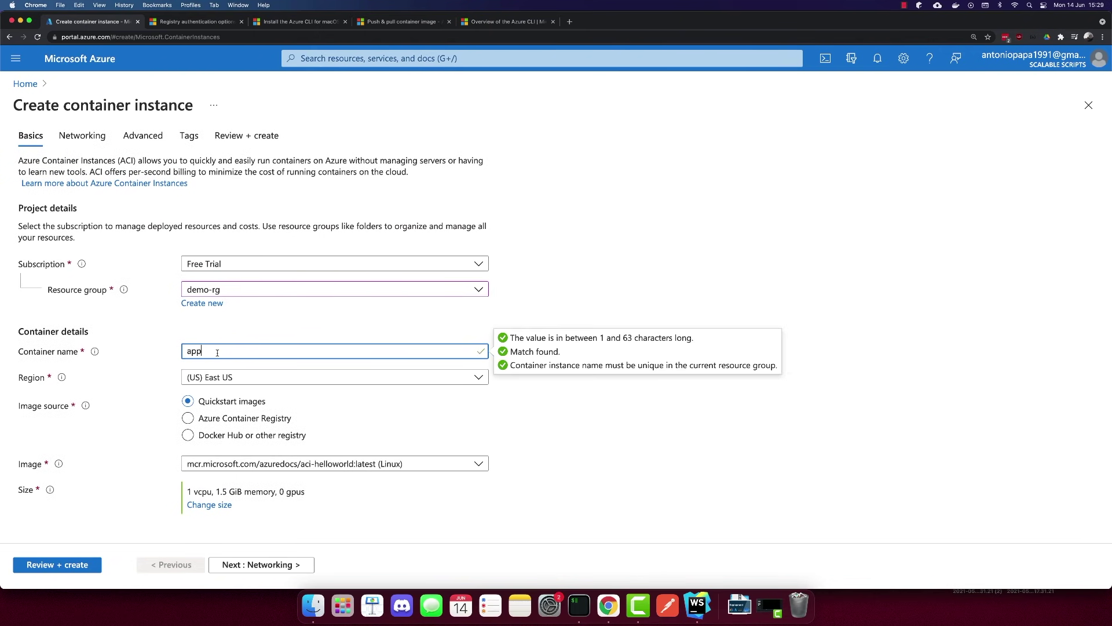
pyautogui.click(229, 418)
pyautogui.scroll(-2, 296, 458)
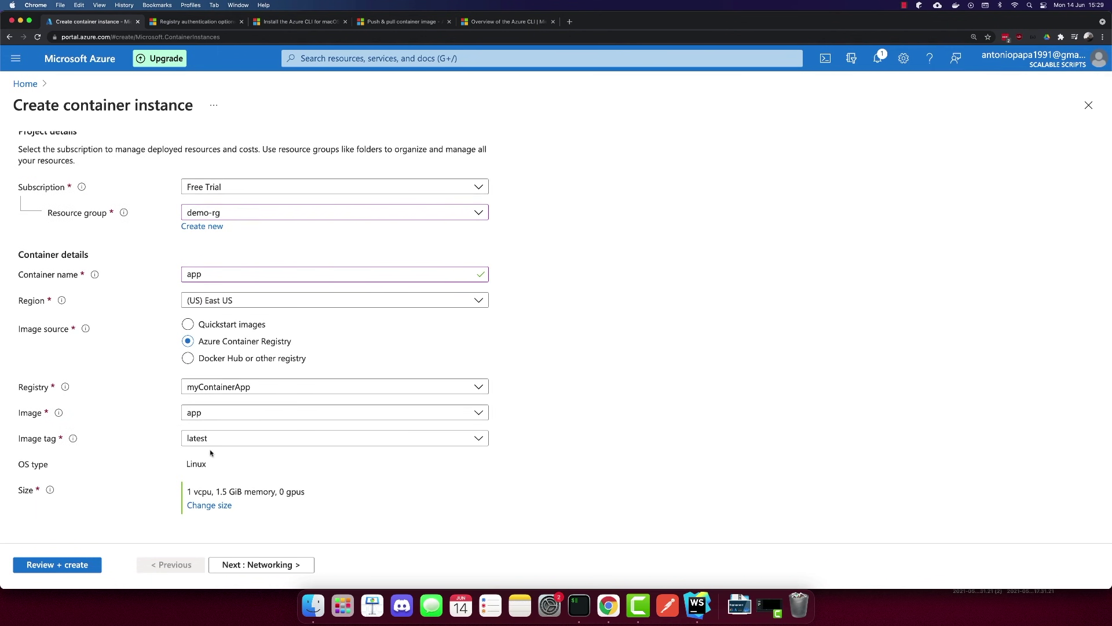
# Step: Change the container size to 0.5 GiB of memory
pyautogui.click(209, 506)
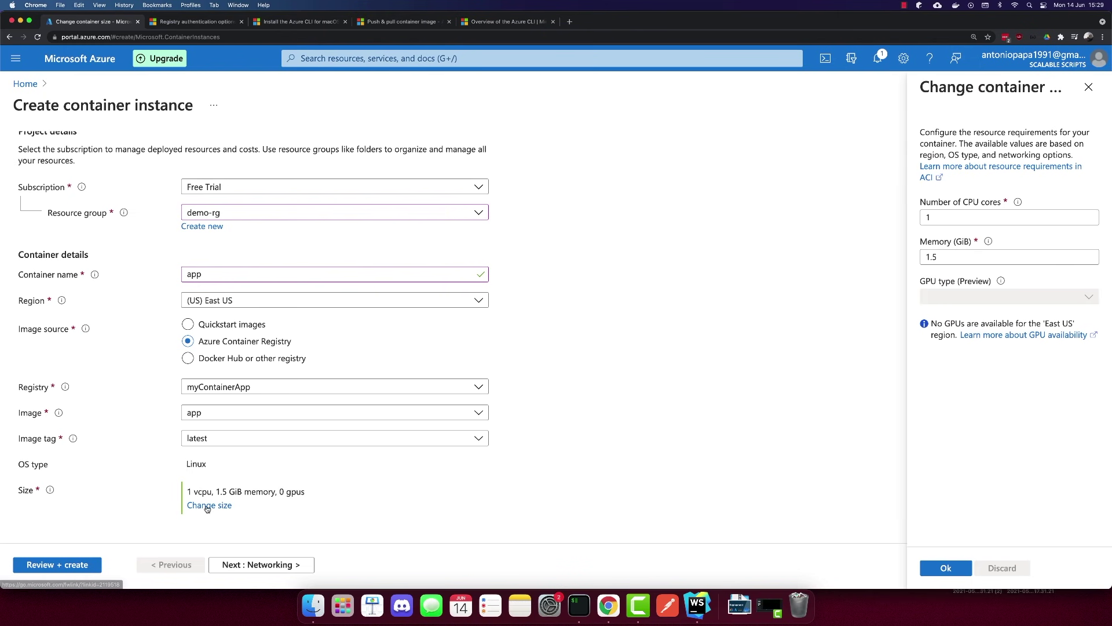
pyautogui.click(1002, 271)
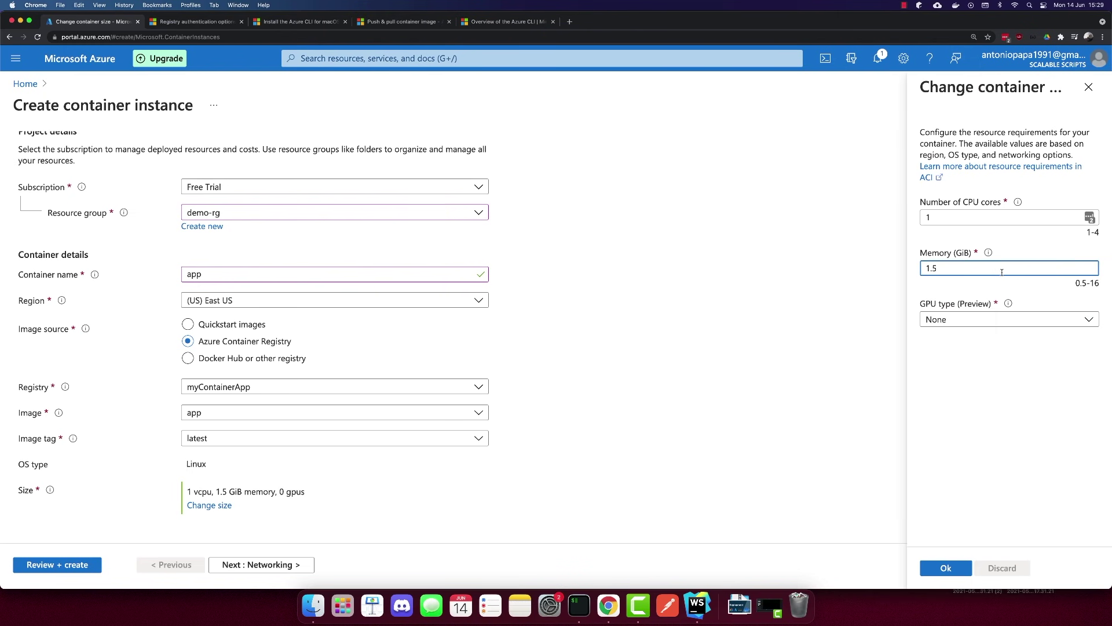
pyautogui.press('BackSpace')
pyautogui.press('BackSpace')
pyautogui.press('BackSpace')
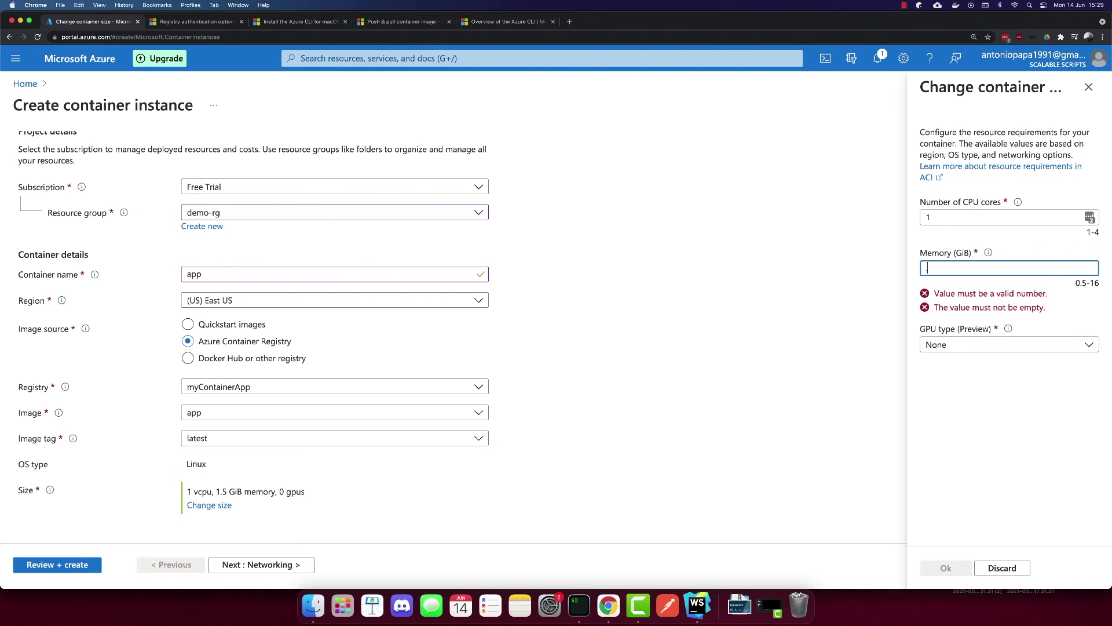
pyautogui.write('0.5')
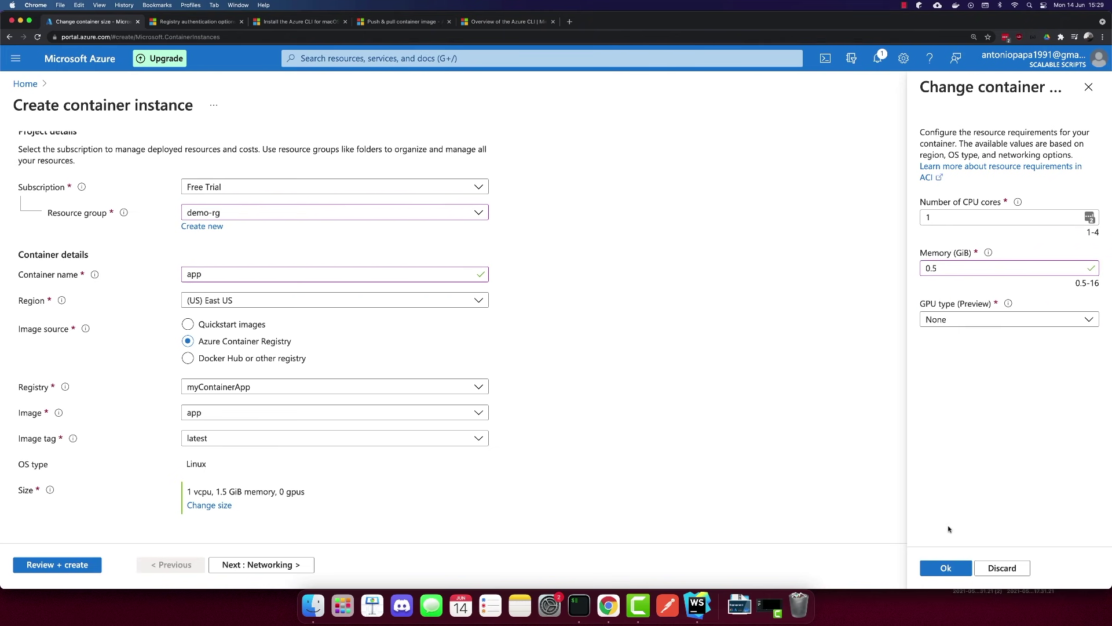
pyautogui.click(948, 568)
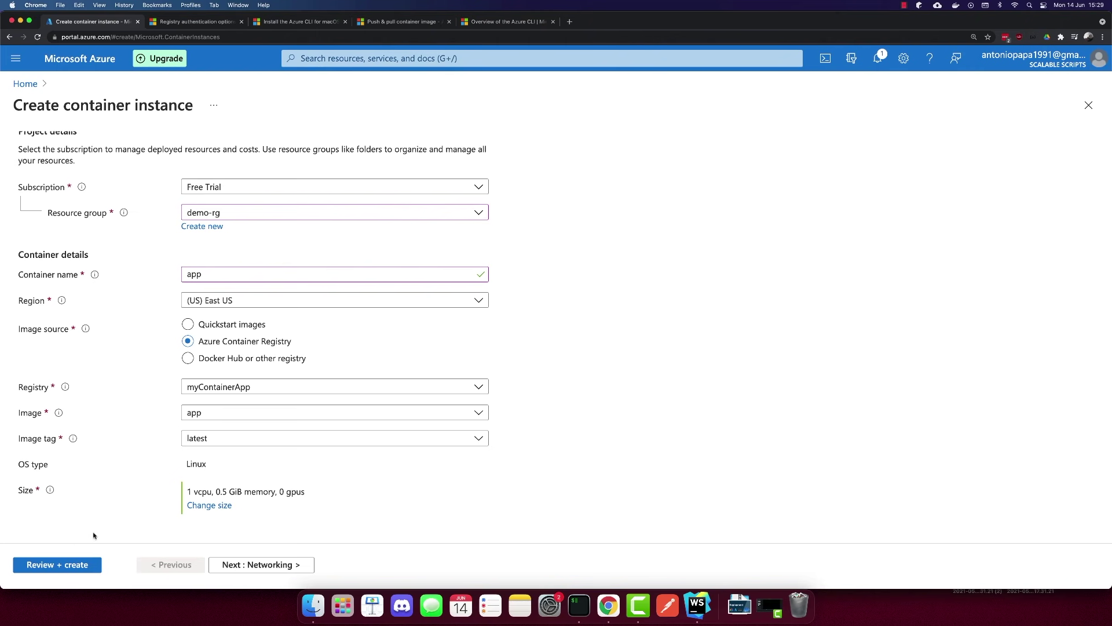
# Step: Validate the container instance configuration, then recheck its basic settings, networking type and exposed ports
pyautogui.click(70, 565)
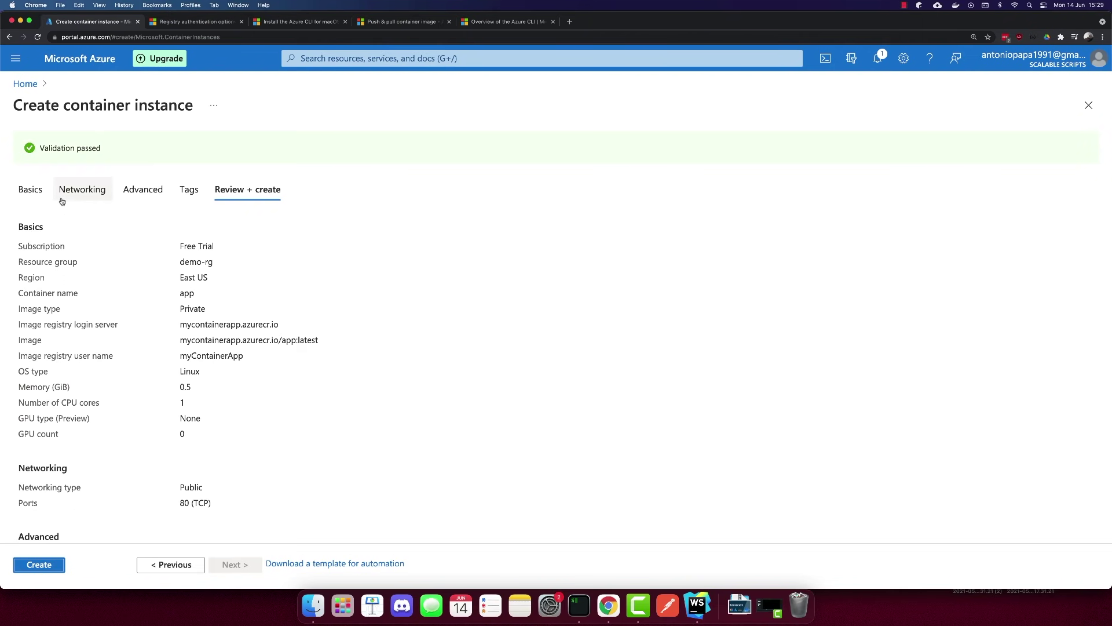
pyautogui.click(26, 189)
pyautogui.scroll(-1, 132, 429)
pyautogui.scroll(-3, 133, 429)
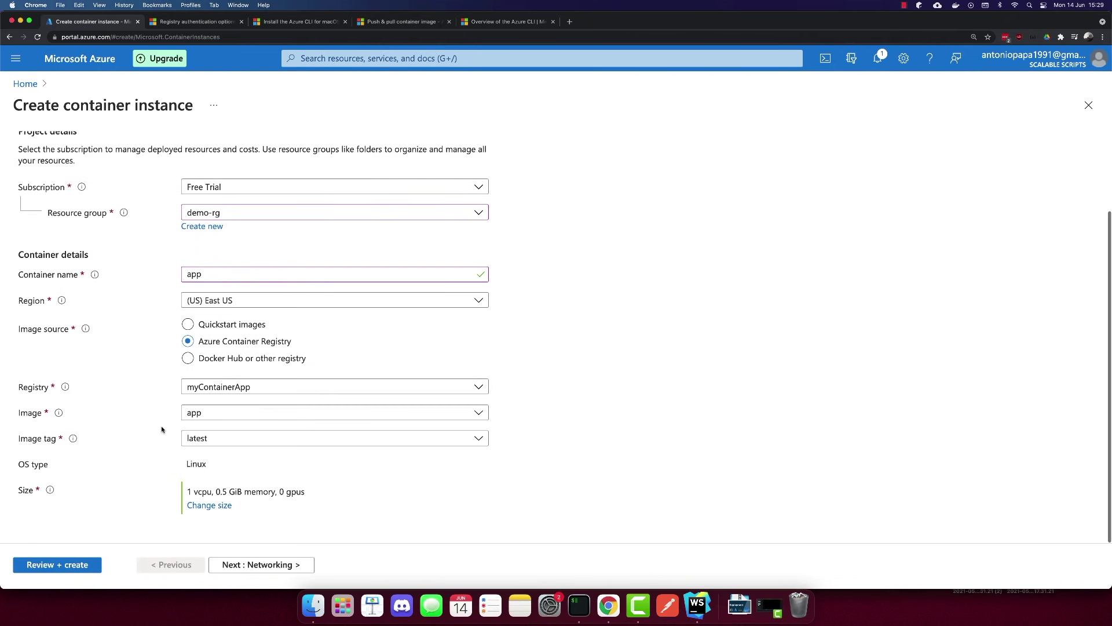
pyautogui.scroll(4, 162, 427)
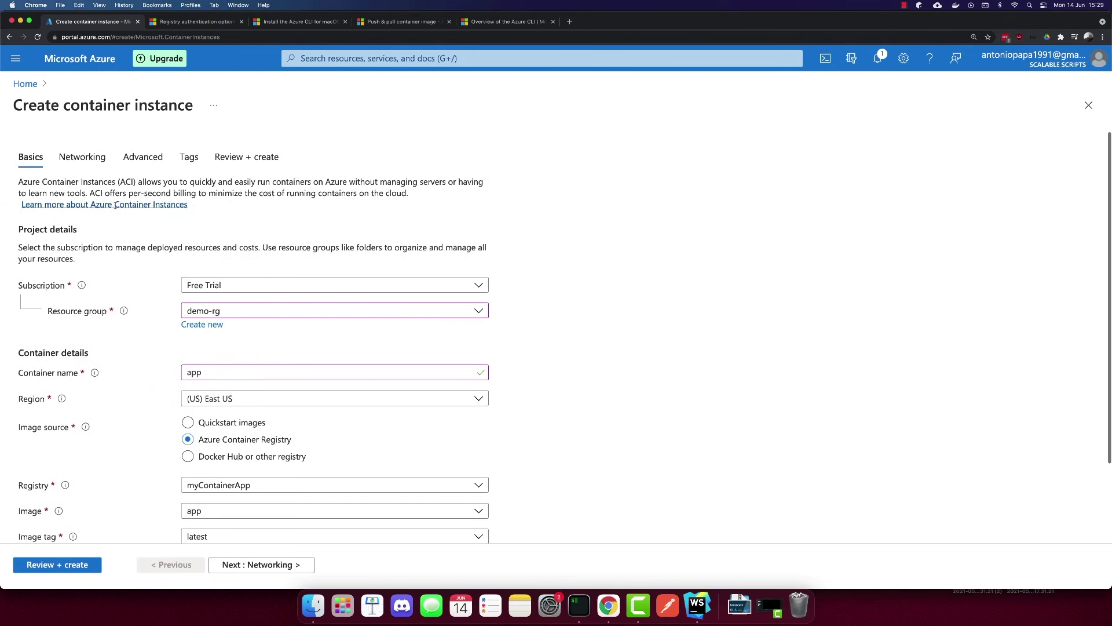
pyautogui.click(75, 155)
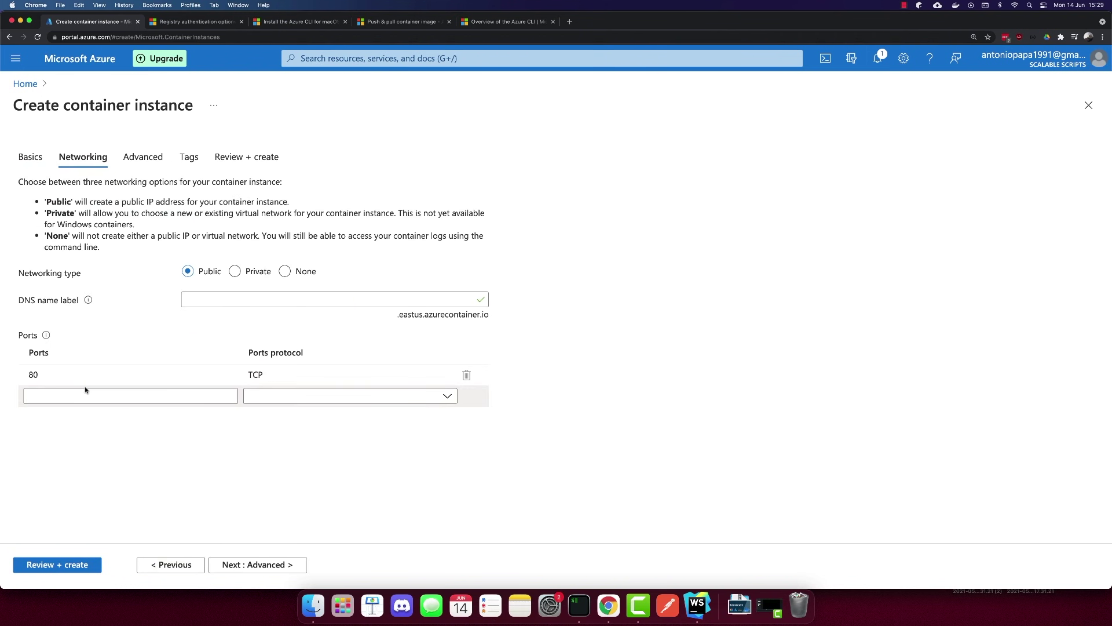
pyautogui.moveTo(58, 371)
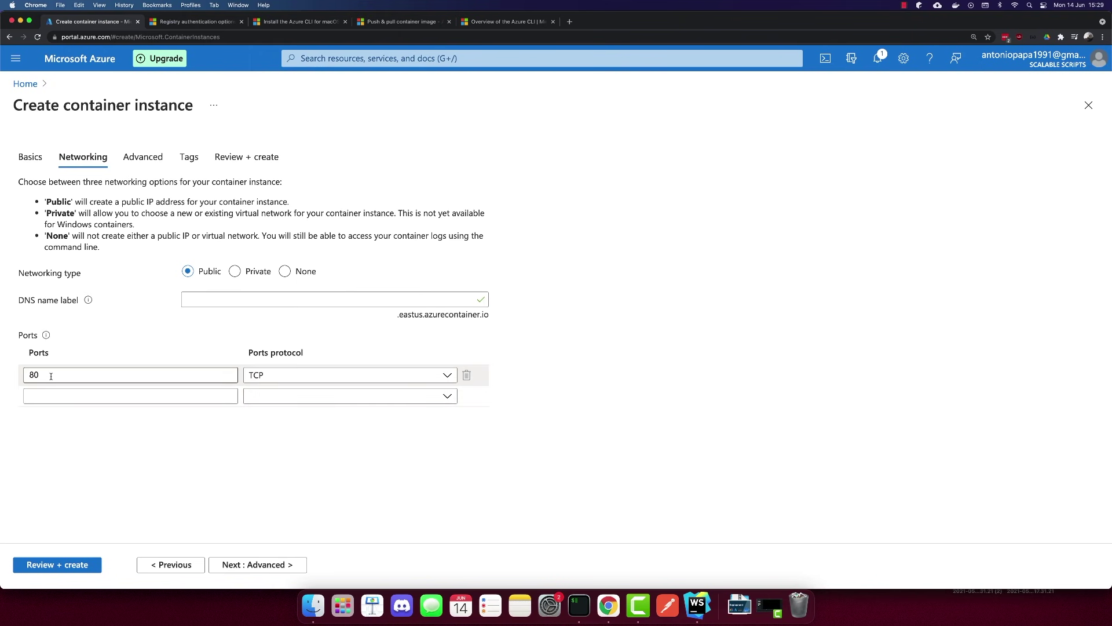
# Step: Look through the advanced options and tags, validate the configuration again and create the container instance
pyautogui.click(135, 152)
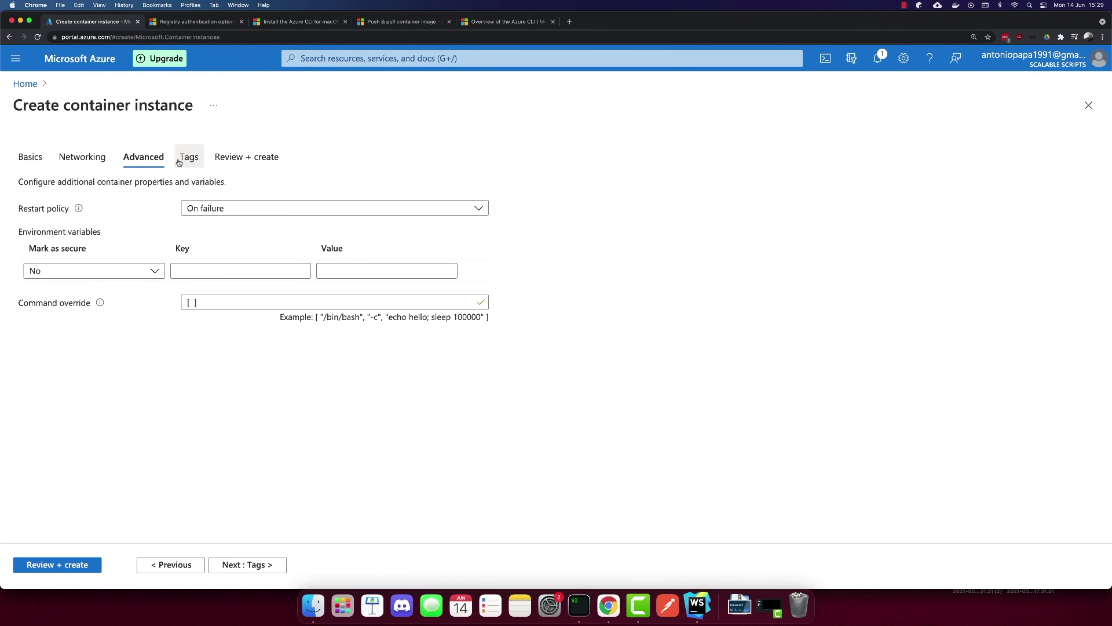
pyautogui.click(179, 162)
pyautogui.click(230, 168)
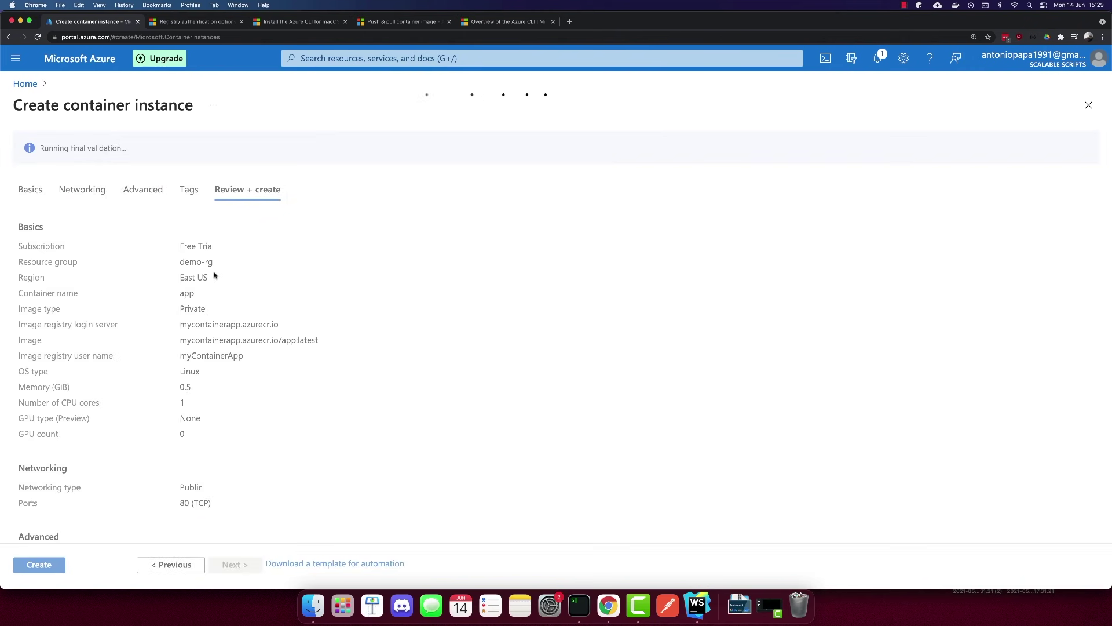
pyautogui.scroll(-3, 209, 393)
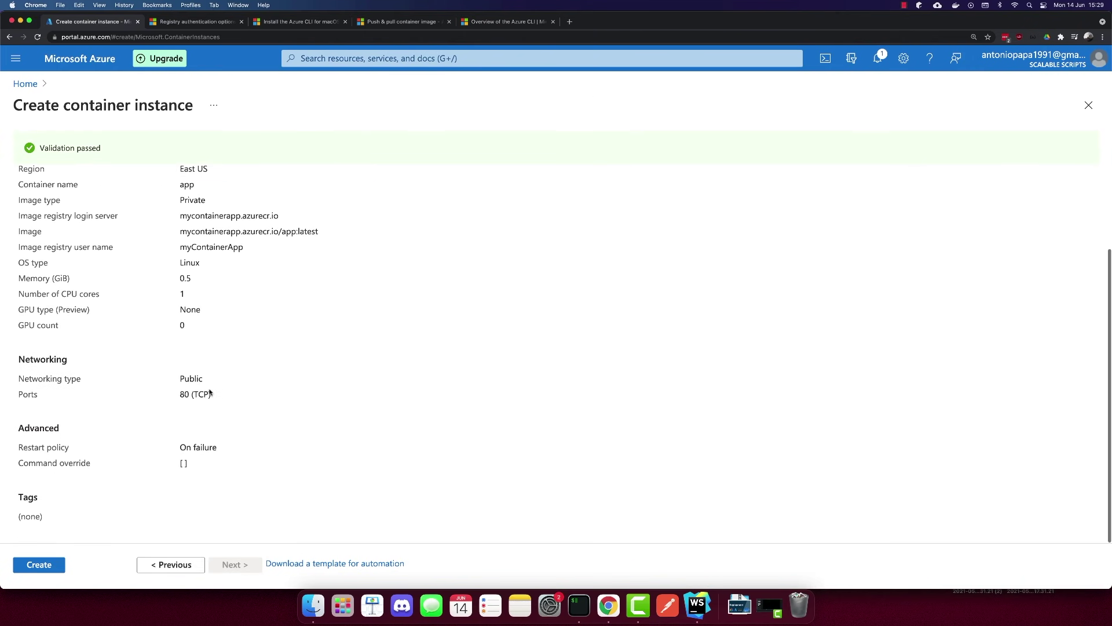
pyautogui.click(61, 559)
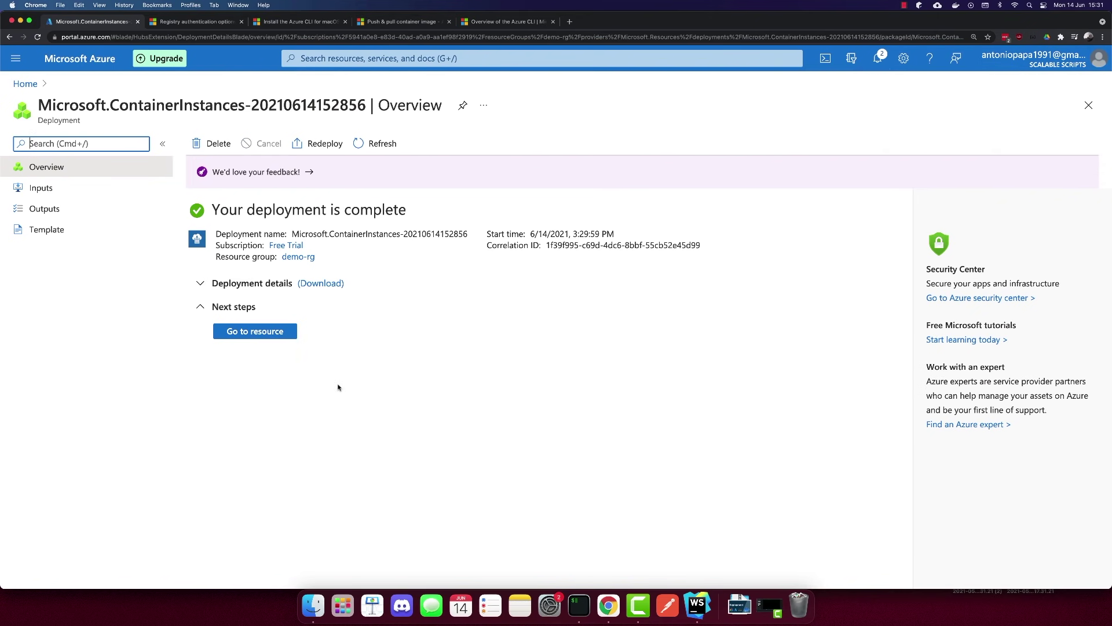
# Step: Open the deployed container instance, copy its public IP address and load that address in a new browser tab
pyautogui.click(261, 333)
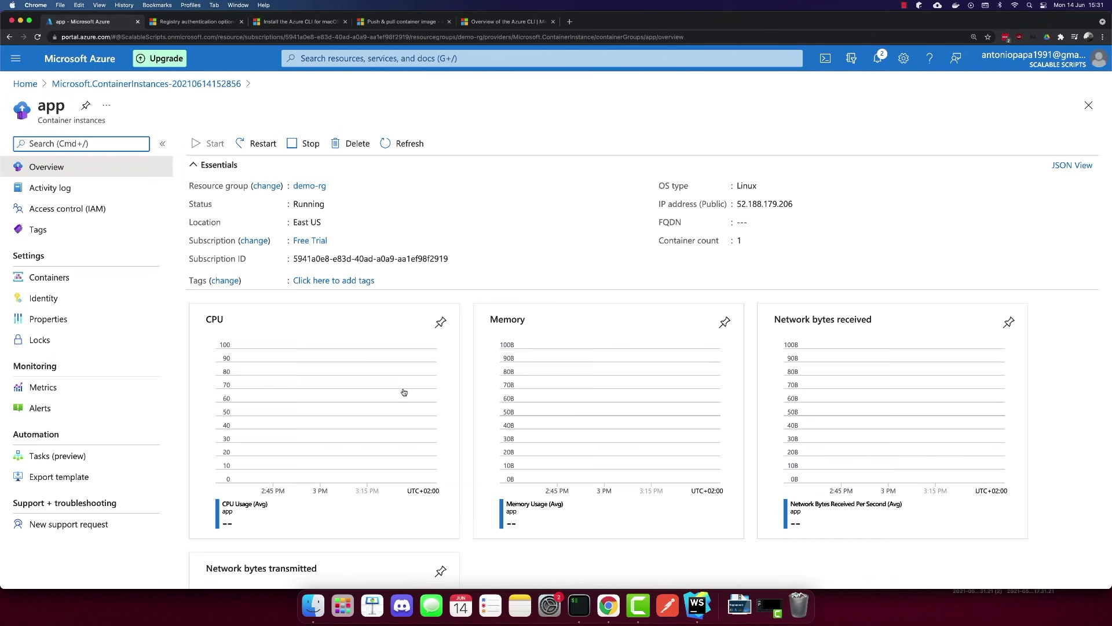
pyautogui.moveTo(808, 204); pyautogui.dragTo(753, 203)
pyautogui.click(801, 204)
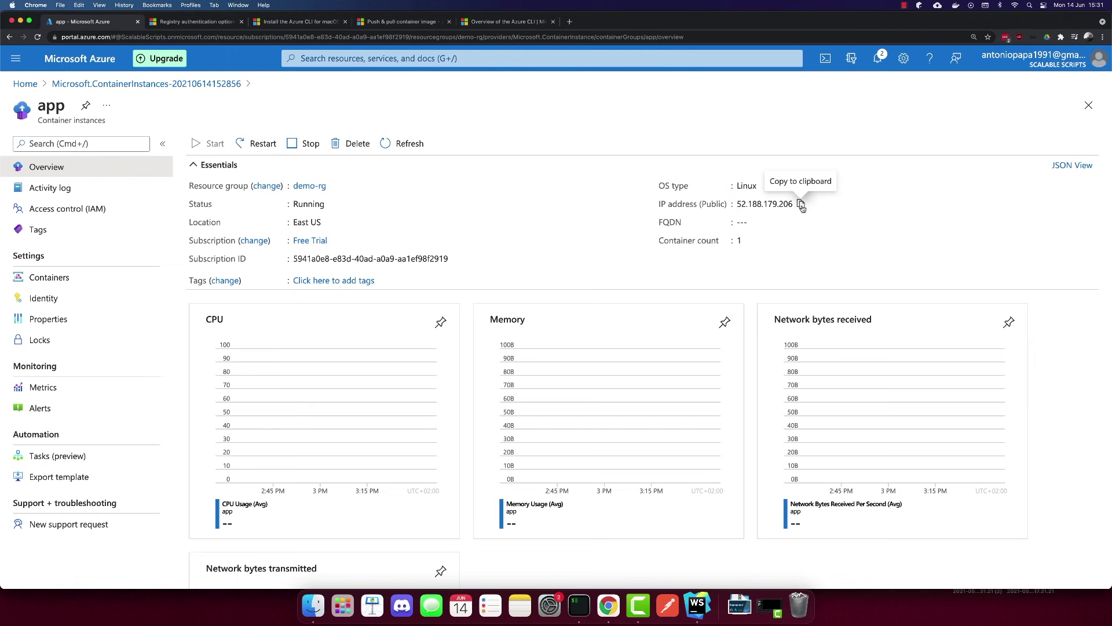
pyautogui.click(801, 205)
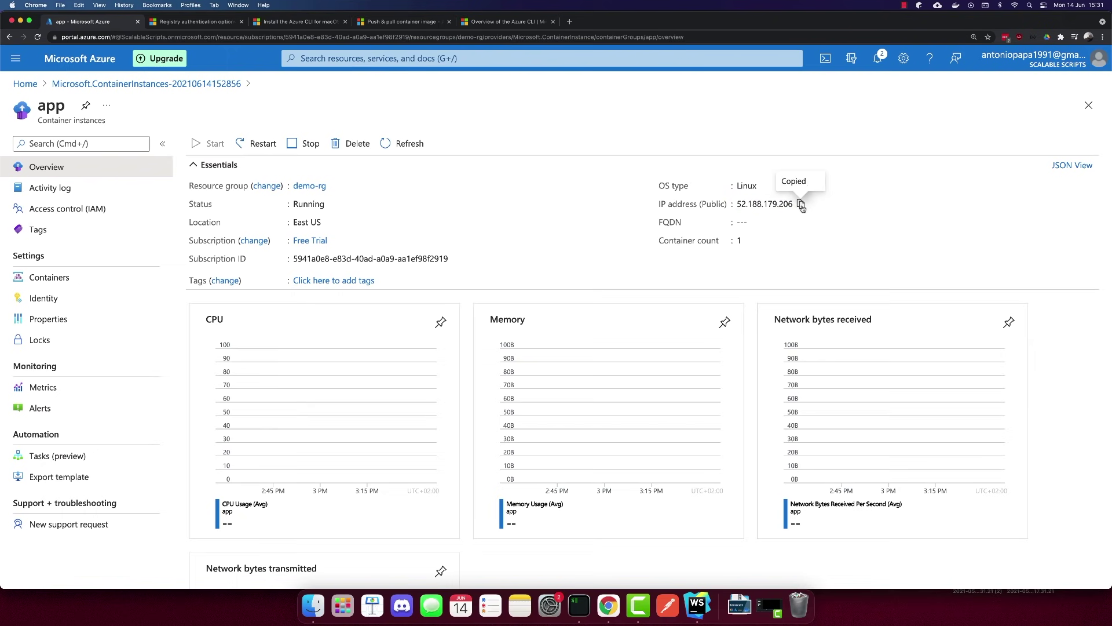
pyautogui.click(570, 21)
pyautogui.press('super+v')
pyautogui.press('Return')
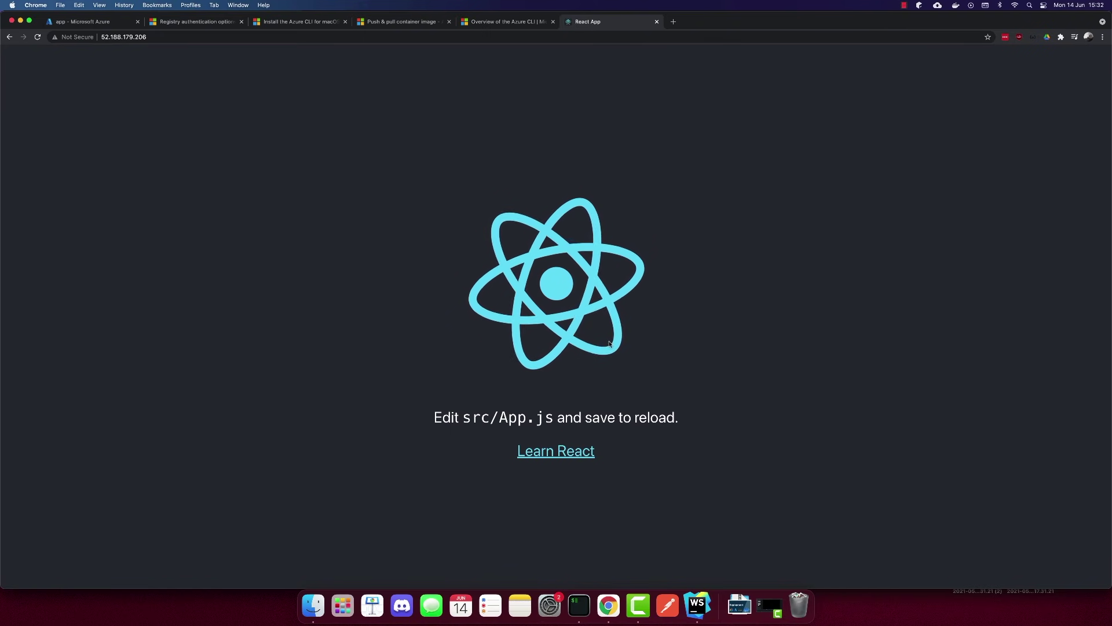
# Step: Switch to the Google Cloud Platform console and open Container Registry for My First Project
pyautogui.click(86, 22)
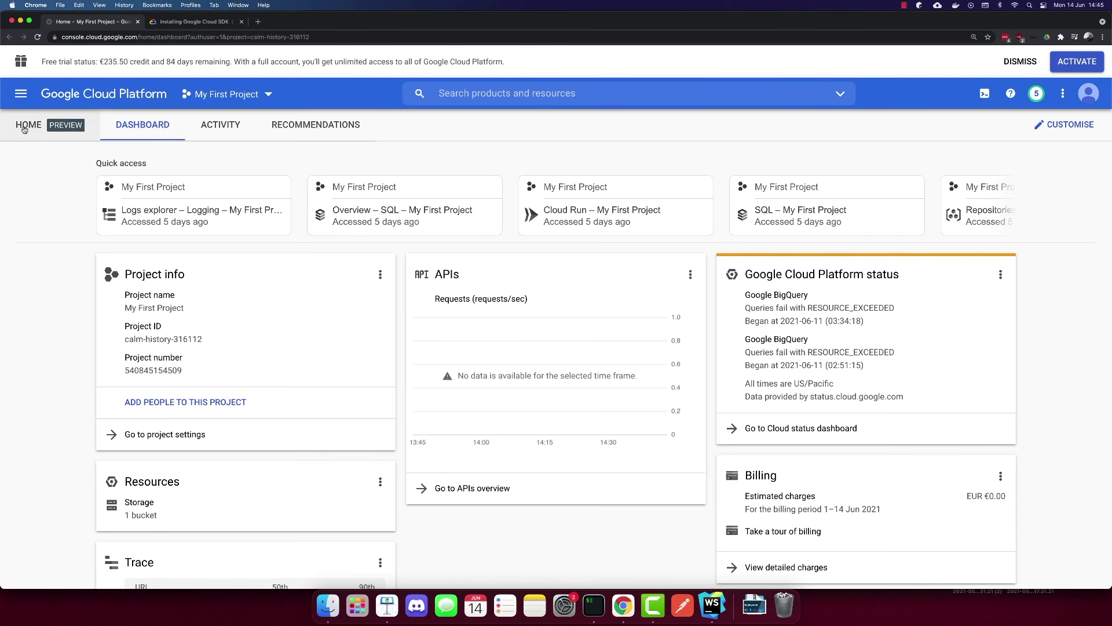
pyautogui.click(13, 98)
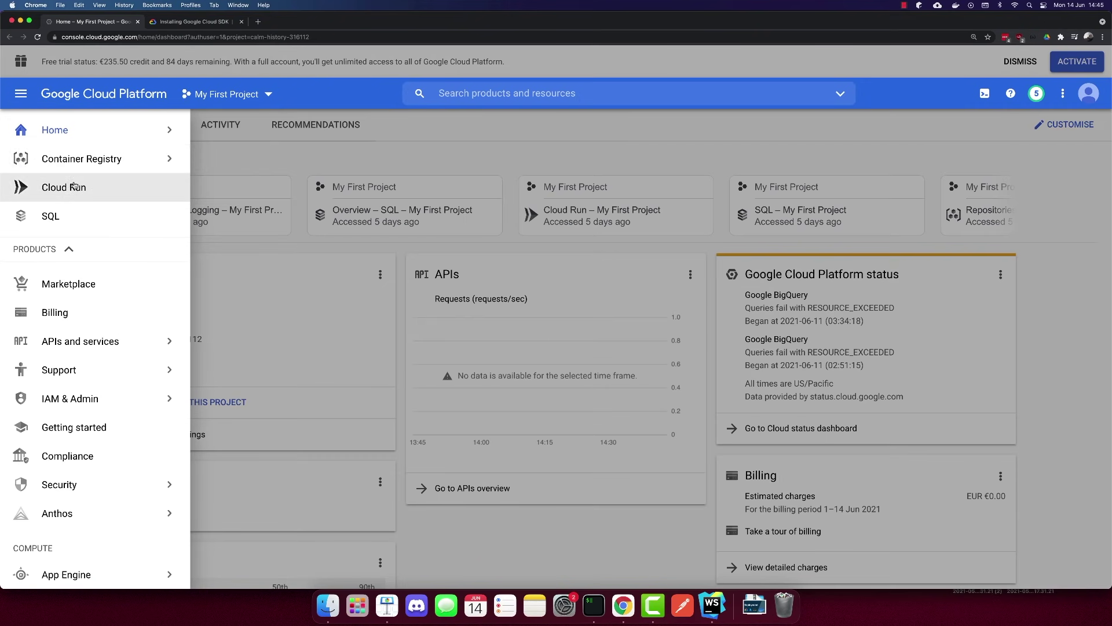
pyautogui.click(121, 165)
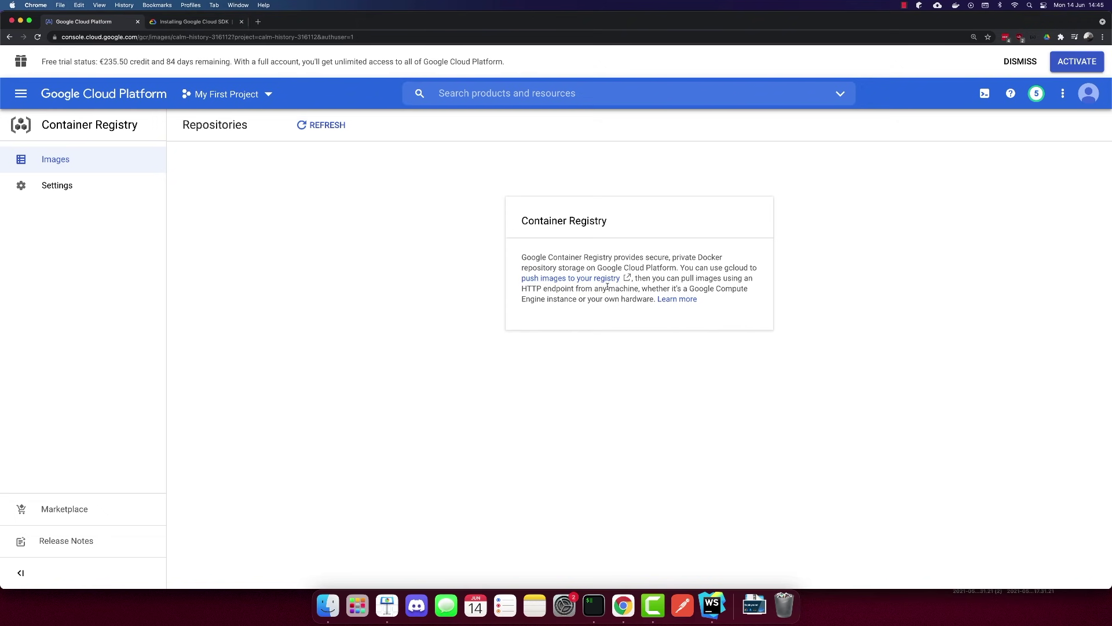
# Step: Read the Google Cloud SDK installation guide for macOS, from the download packages to the install script and gcloud init command
pyautogui.click(194, 21)
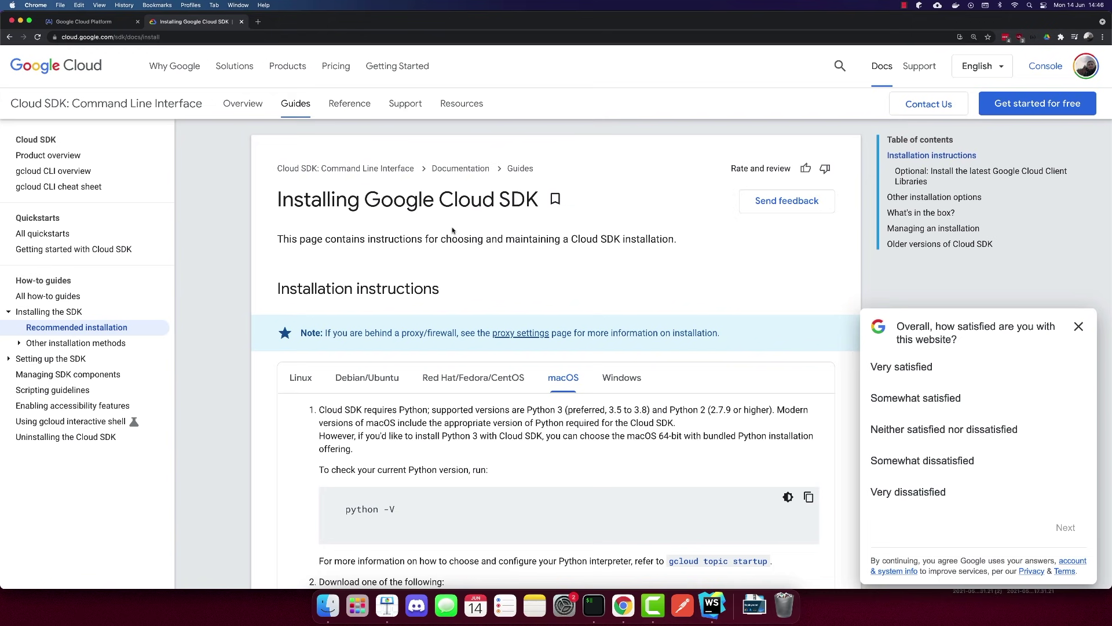
pyautogui.scroll(-4, 453, 227)
pyautogui.scroll(-3, 452, 228)
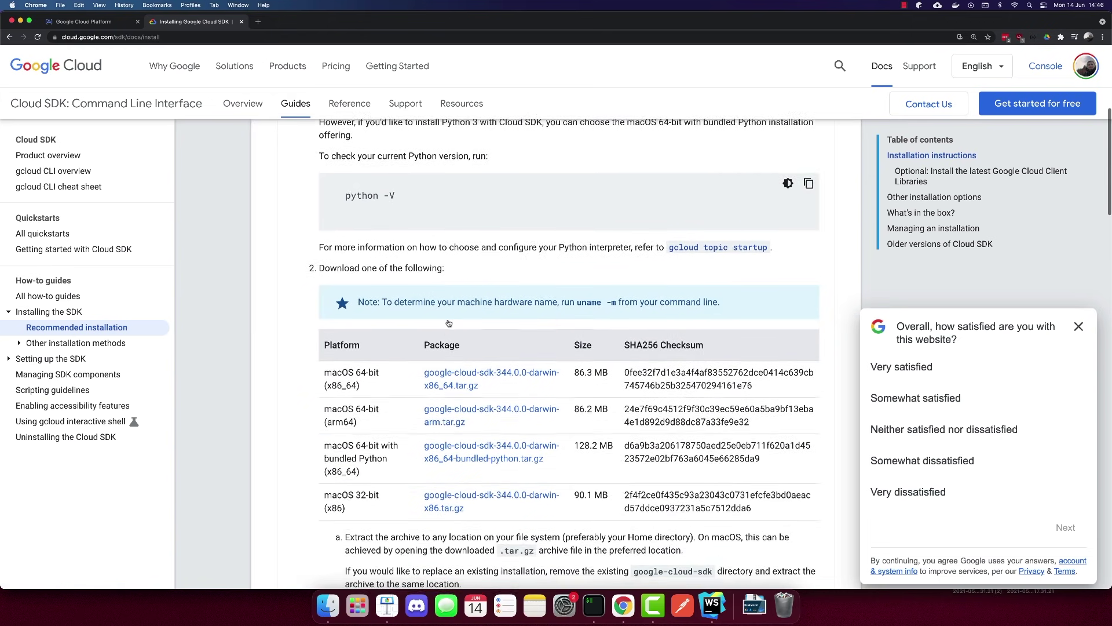
pyautogui.scroll(-1, 426, 298)
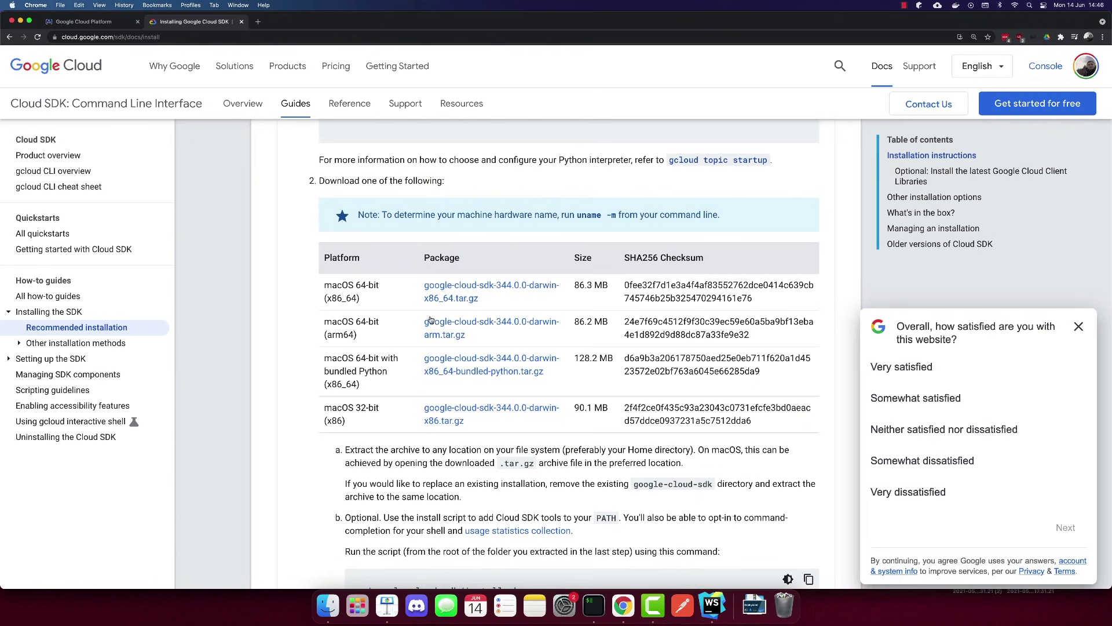
pyautogui.scroll(5, 657, 243)
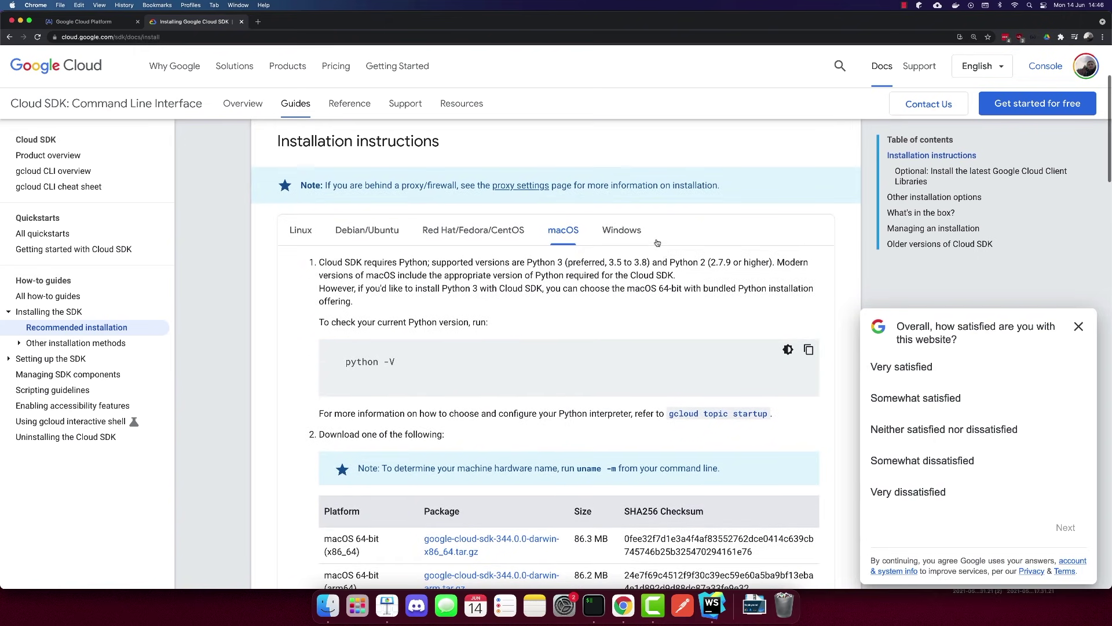
pyautogui.scroll(-8, 464, 280)
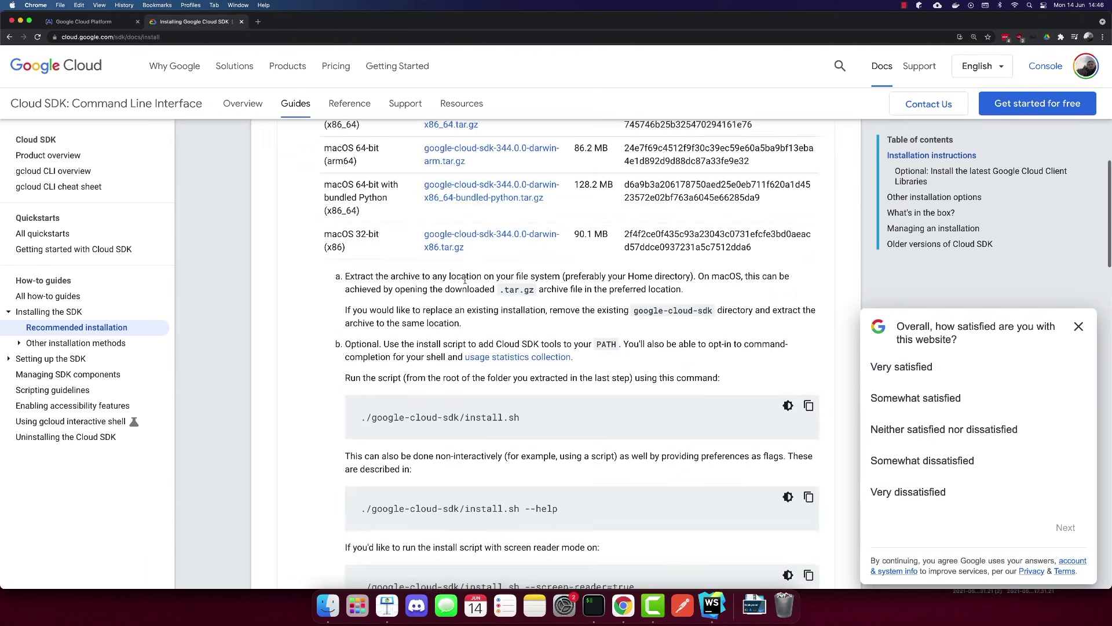
pyautogui.scroll(-5, 465, 280)
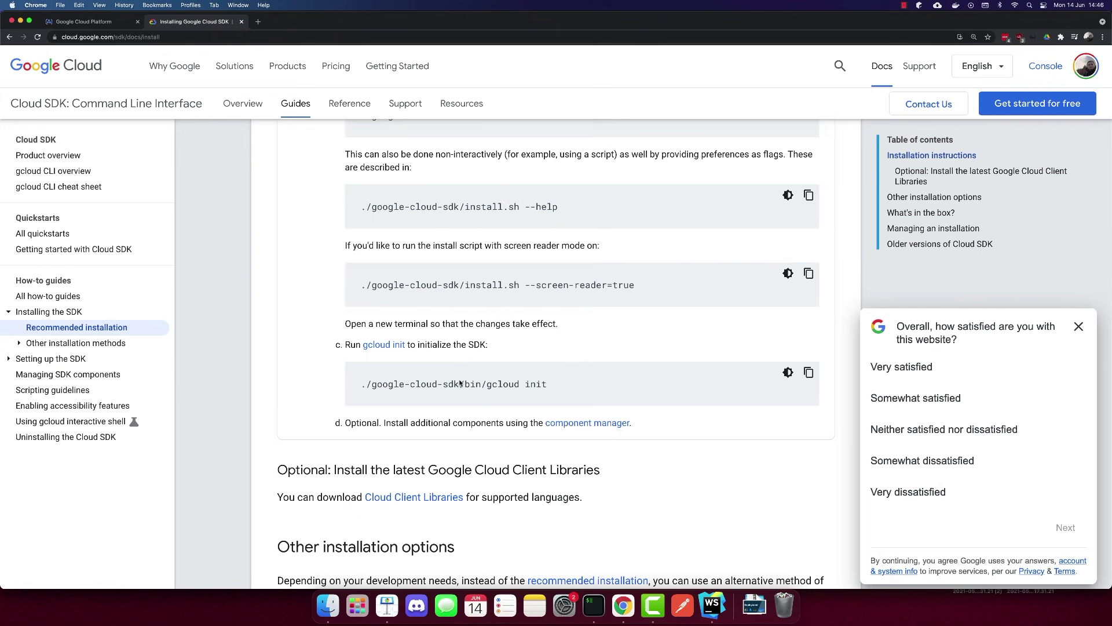
# Step: Switch to the iTerm2 terminal, run gcloud to check that the SDK is installed, leave its help listing and clear the screen
pyautogui.scroll(10, 461, 384)
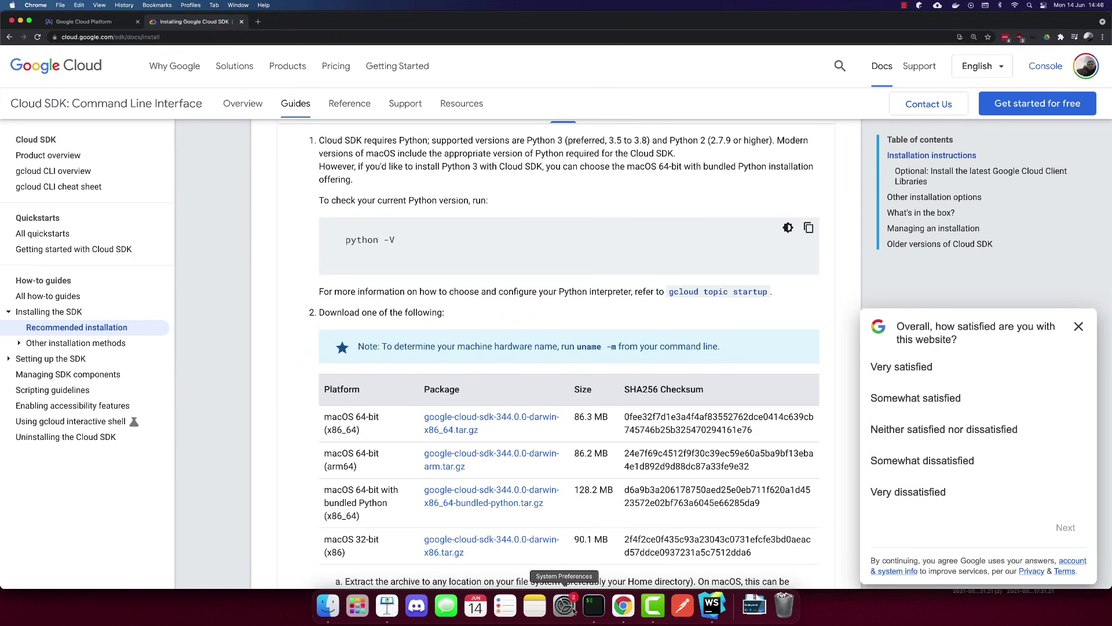
pyautogui.click(593, 605)
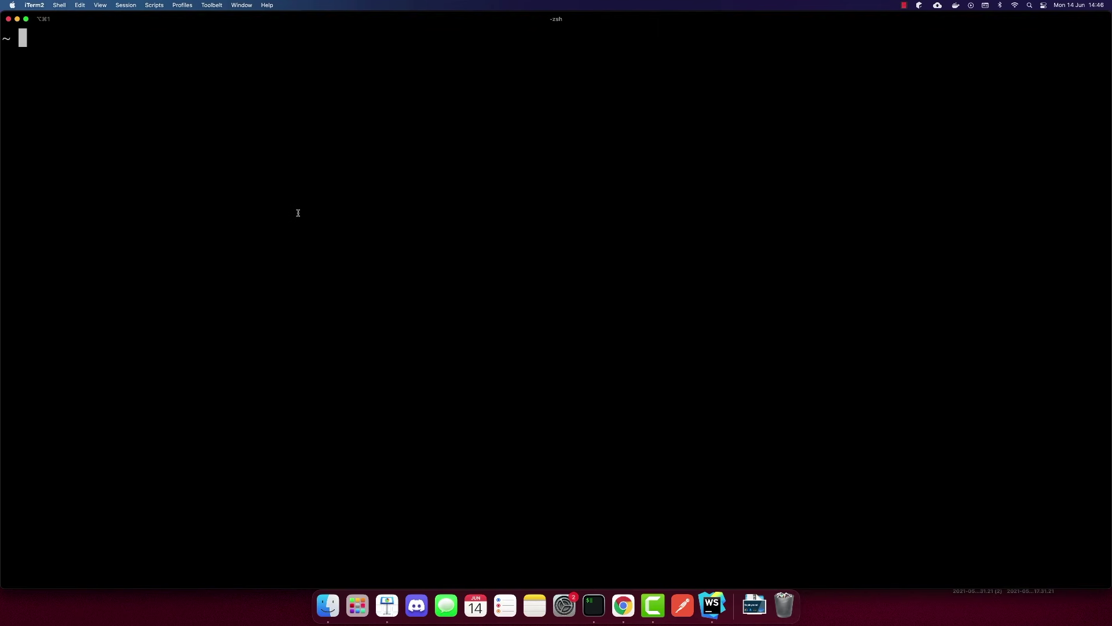
pyautogui.write('gcloud')
pyautogui.press('Return')
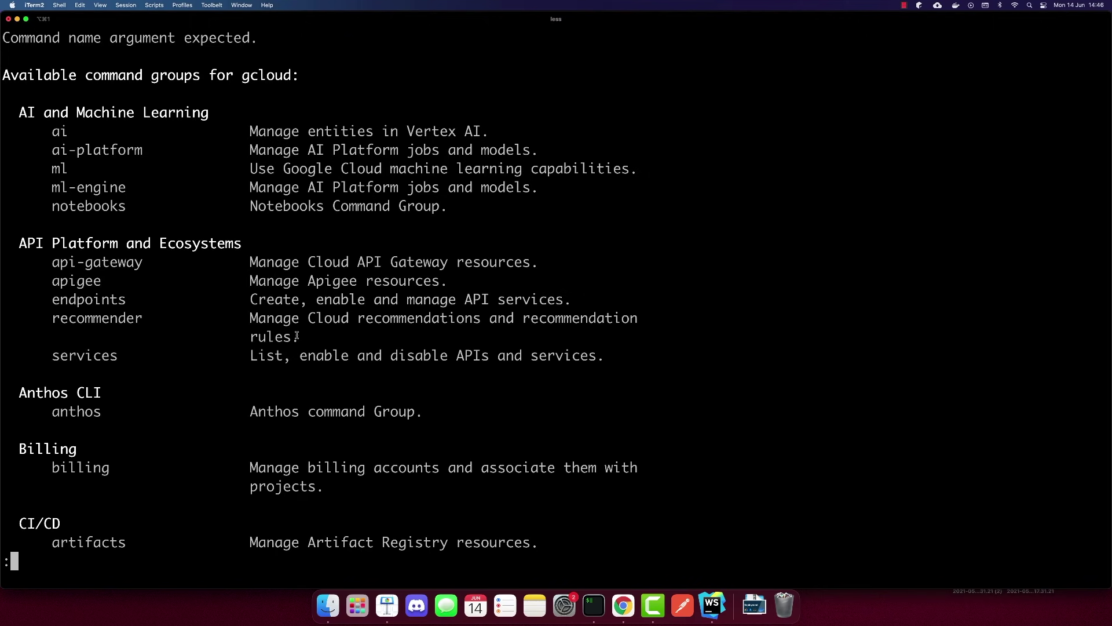
pyautogui.write('q')
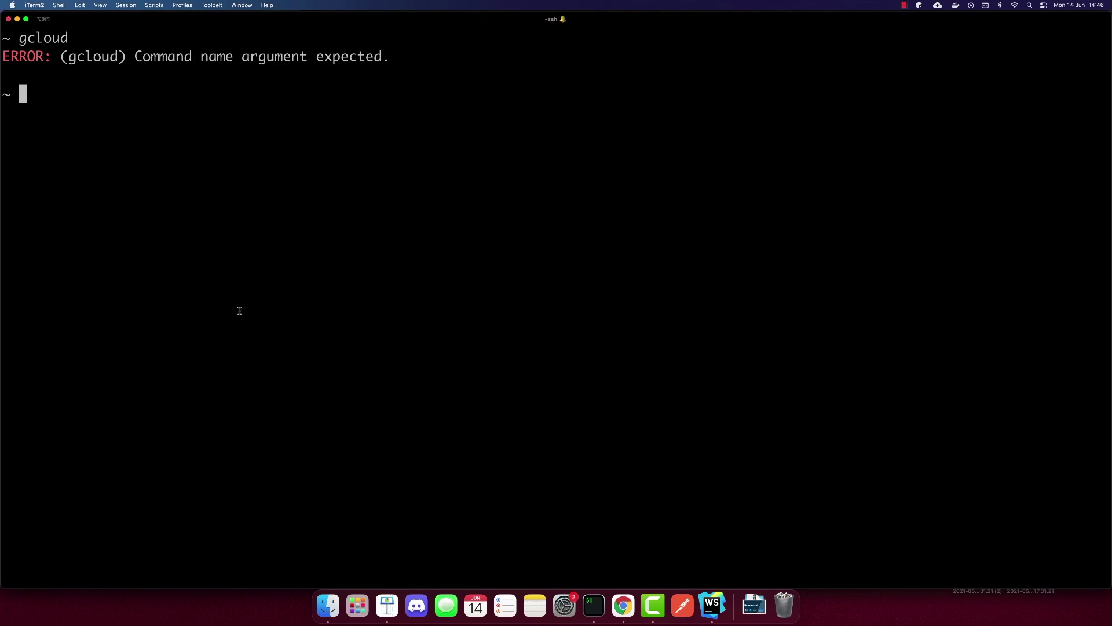
pyautogui.write('clear')
pyautogui.press('Return')
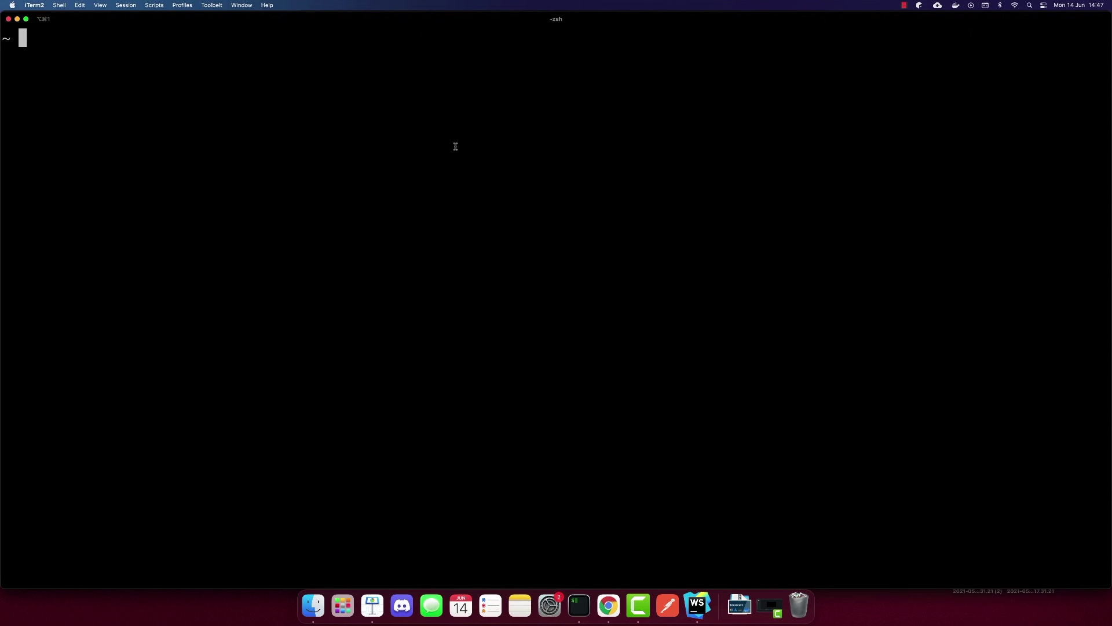
# Step: Authenticate with gcloud auth login, allow Google Cloud SDK access to the account in the browser, and clear the terminal
pyautogui.write('gcloud auth login')
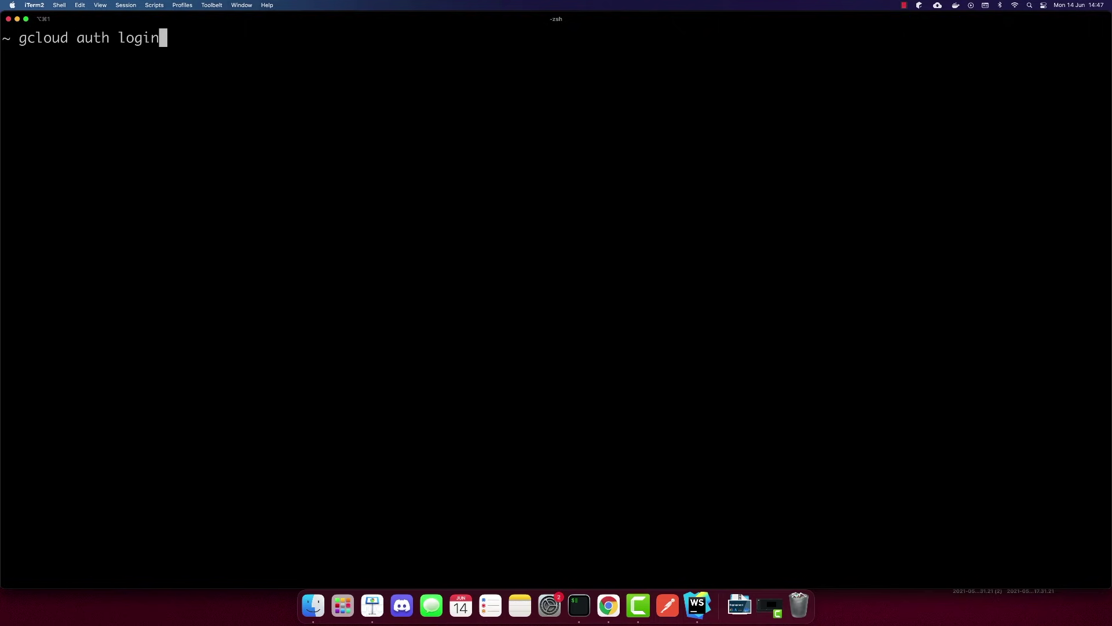
pyautogui.press('Return')
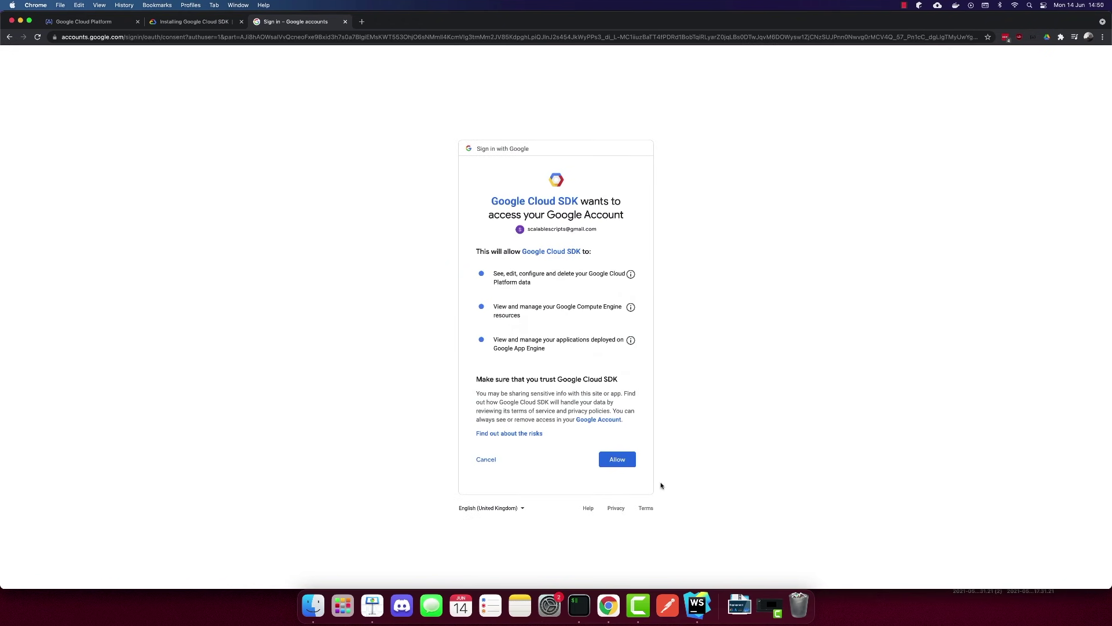
pyautogui.click(621, 462)
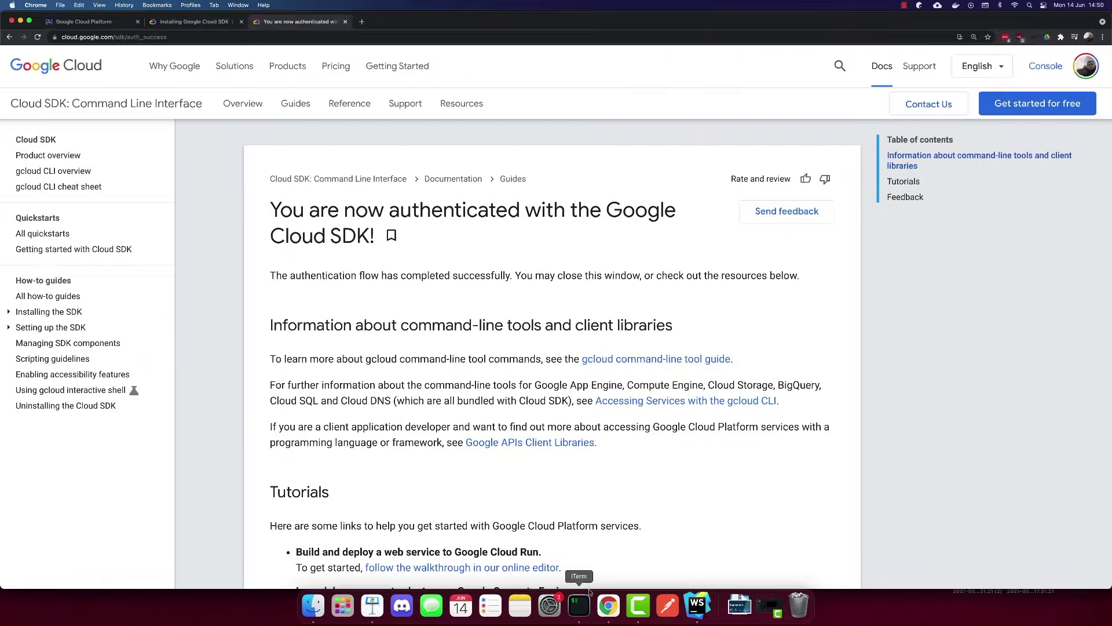
pyautogui.click(579, 605)
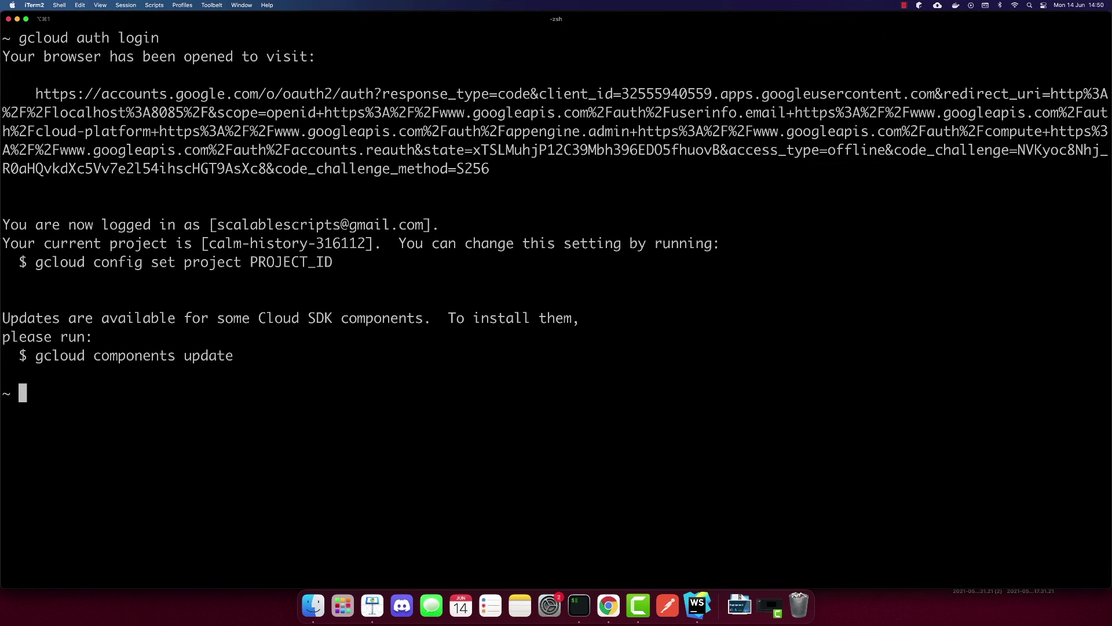
pyautogui.write('clear')
pyautogui.press('Return')
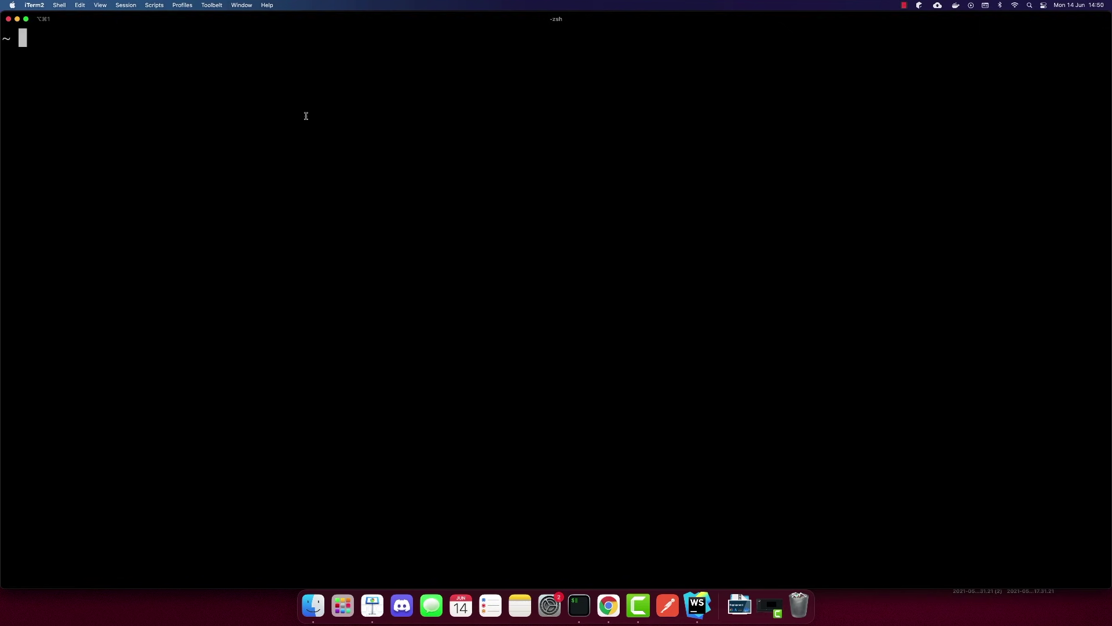
# Step: Begin the command docker tag app gcr.io/ in the terminal and copy My First Project's ID from the Google Cloud console
pyautogui.write('docker tag ')
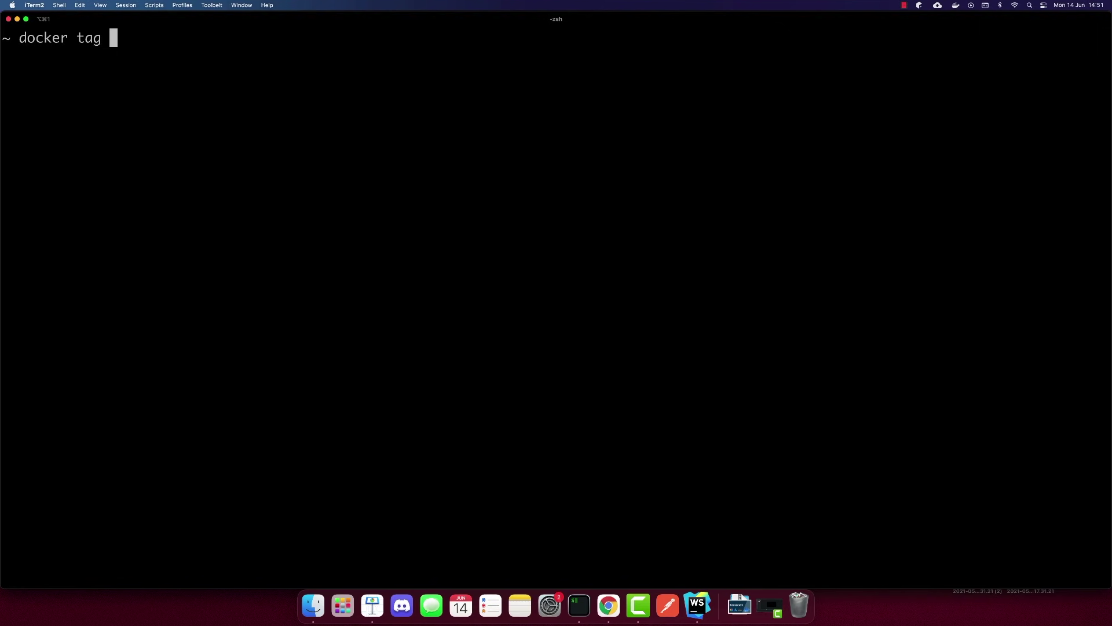
pyautogui.write('app ')
pyautogui.write('gc')
pyautogui.write('r')
pyautogui.write('.io.')
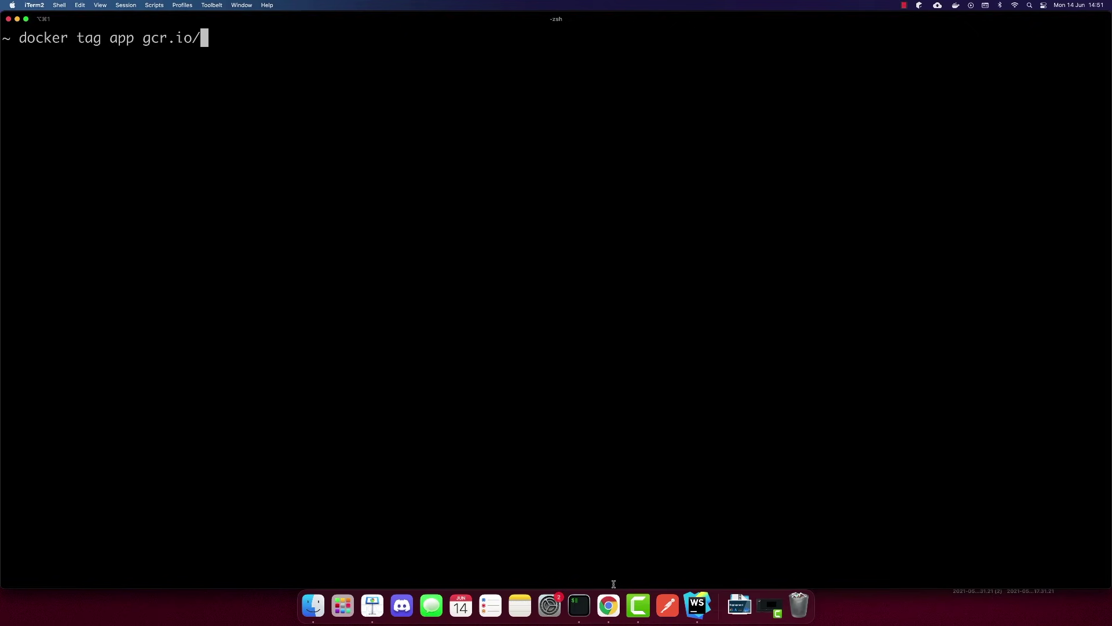
pyautogui.click(608, 604)
pyautogui.click(54, 27)
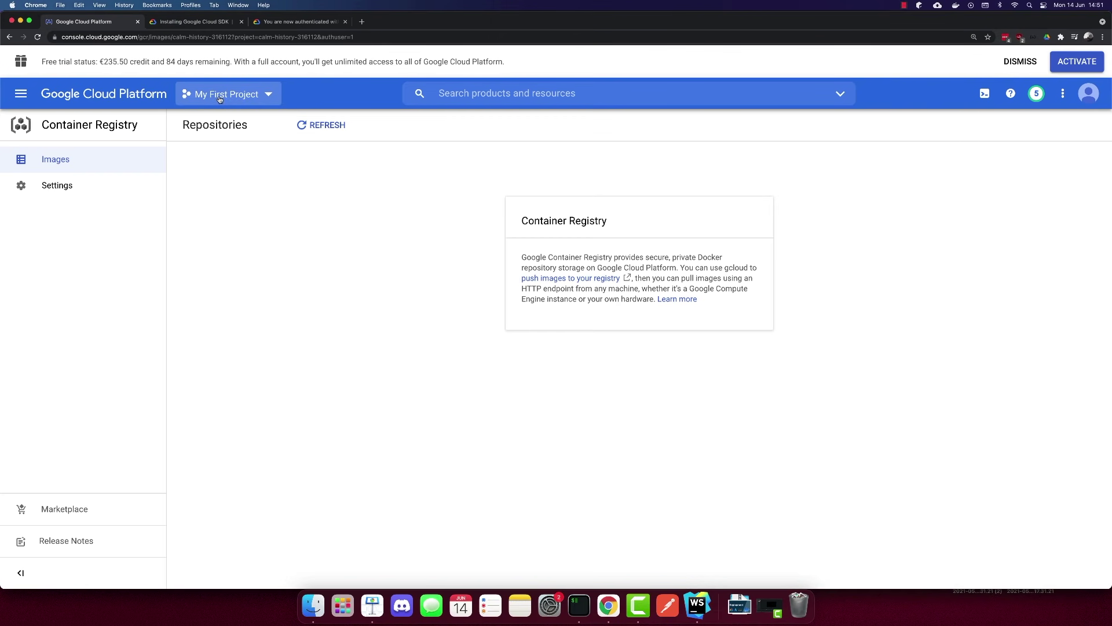
pyautogui.click(243, 98)
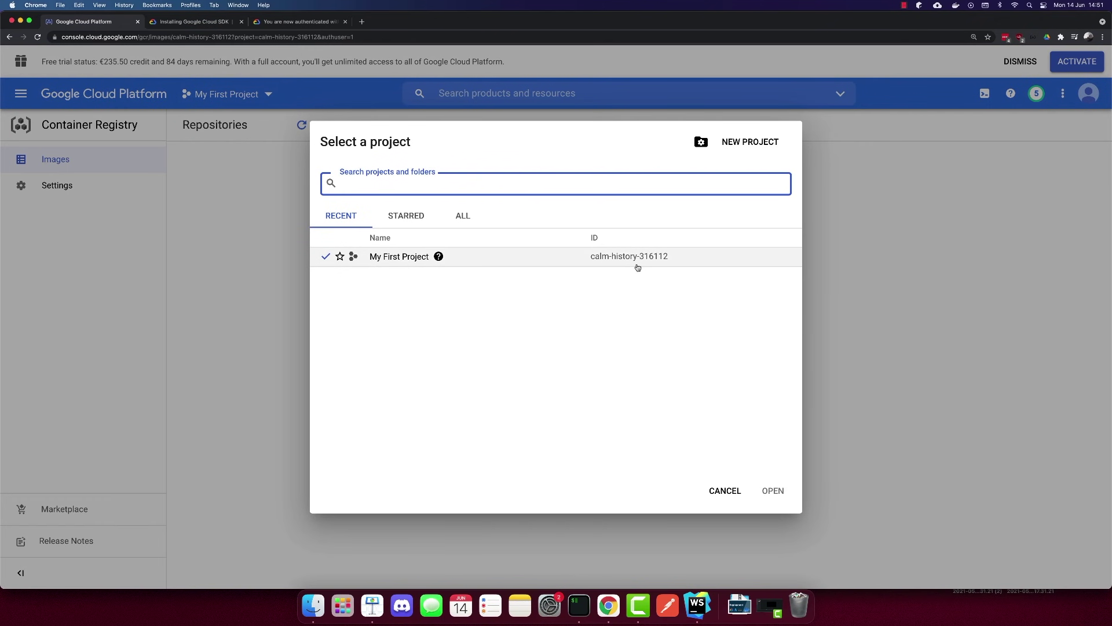
pyautogui.moveTo(590, 258); pyautogui.dragTo(666, 261)
pyautogui.press('super+c')
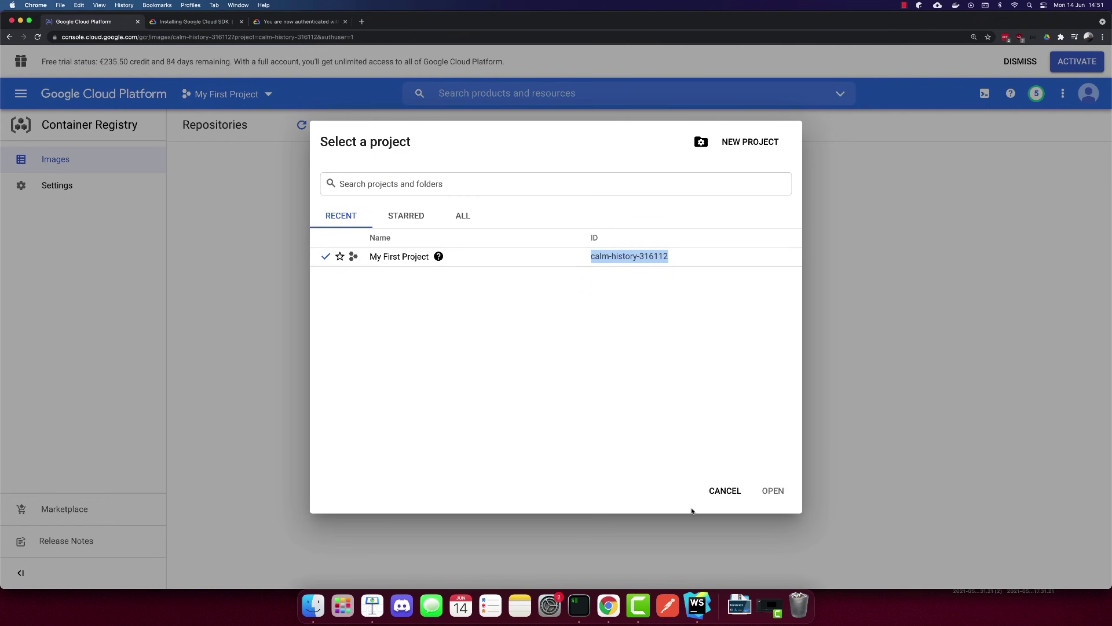
# Step: Back in the terminal, complete the command with the copied project ID and /app, and run docker tag app gcr.io/calm-history-316112/app
pyautogui.click(578, 605)
pyautogui.press('super+v')
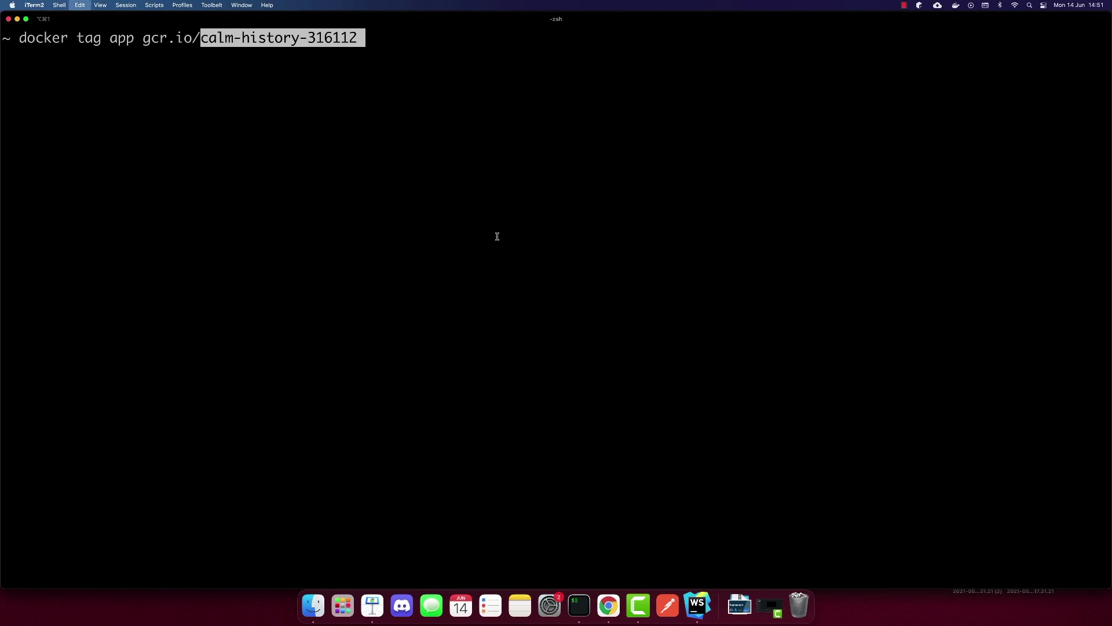
pyautogui.write('/')
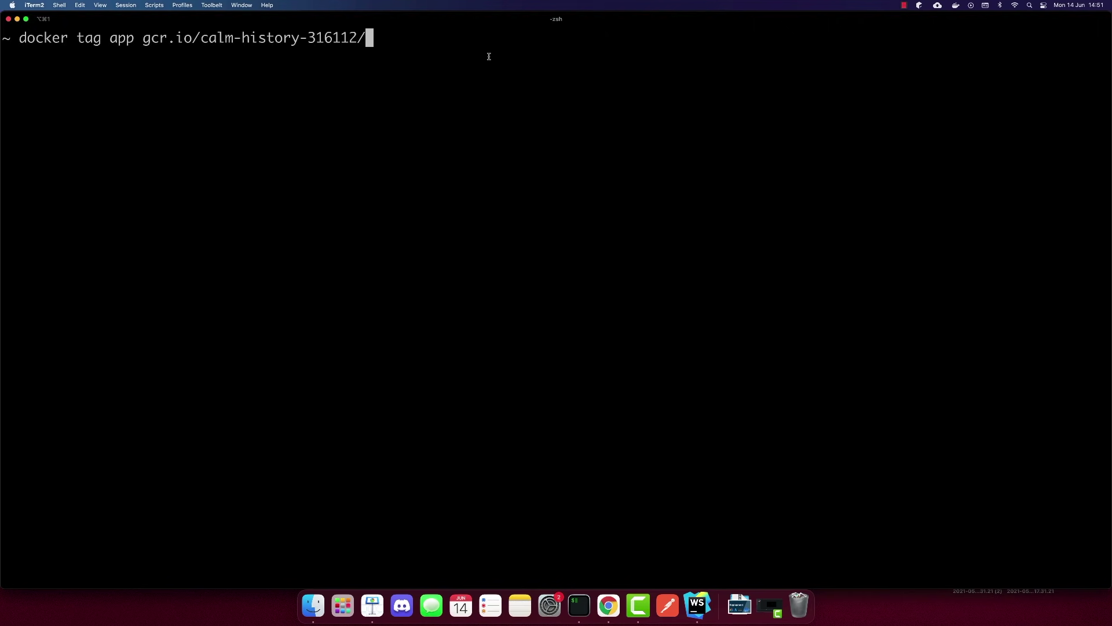
pyautogui.write('app')
pyautogui.doubleClick(109, 42)
pyautogui.moveTo(357, 40); pyautogui.dragTo(404, 40)
pyautogui.click(403, 40)
pyautogui.press('Return')
# Step: Rework the previous tag command into docker push gcr.io/calm-history-316112/app and run it
pyautogui.press('Up')
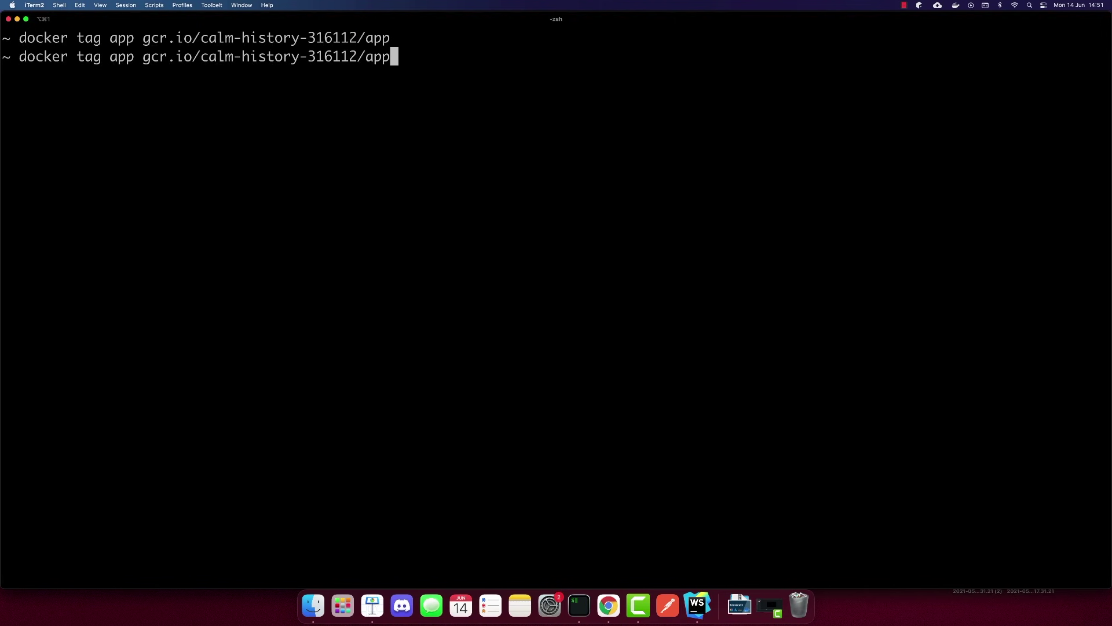
pyautogui.press('Left')
pyautogui.press('Left')
pyautogui.press('Left')
pyautogui.press('Left')
pyautogui.press('Left')
pyautogui.press('Left')
pyautogui.press('Left')
pyautogui.press('Left')
pyautogui.press('Left')
pyautogui.press('Left')
pyautogui.press('Left')
pyautogui.press('Left')
pyautogui.press('Left')
pyautogui.press('Left')
pyautogui.press('Left')
pyautogui.press('Left')
pyautogui.press('Left')
pyautogui.press('Left')
pyautogui.press('Left')
pyautogui.press('Left')
pyautogui.press('Left')
pyautogui.press('Left')
pyautogui.press('Left')
pyautogui.press('Left')
pyautogui.press('Left')
pyautogui.press('Left')
pyautogui.press('Left')
pyautogui.press('Left')
pyautogui.press('Left')
pyautogui.press('Left')
pyautogui.press('Left')
pyautogui.press('BackSpace')
pyautogui.press('BackSpace')
pyautogui.press('BackSpace')
pyautogui.press('BackSpace')
pyautogui.press('BackSpace')
pyautogui.press('BackSpace')
pyautogui.press('BackSpace')
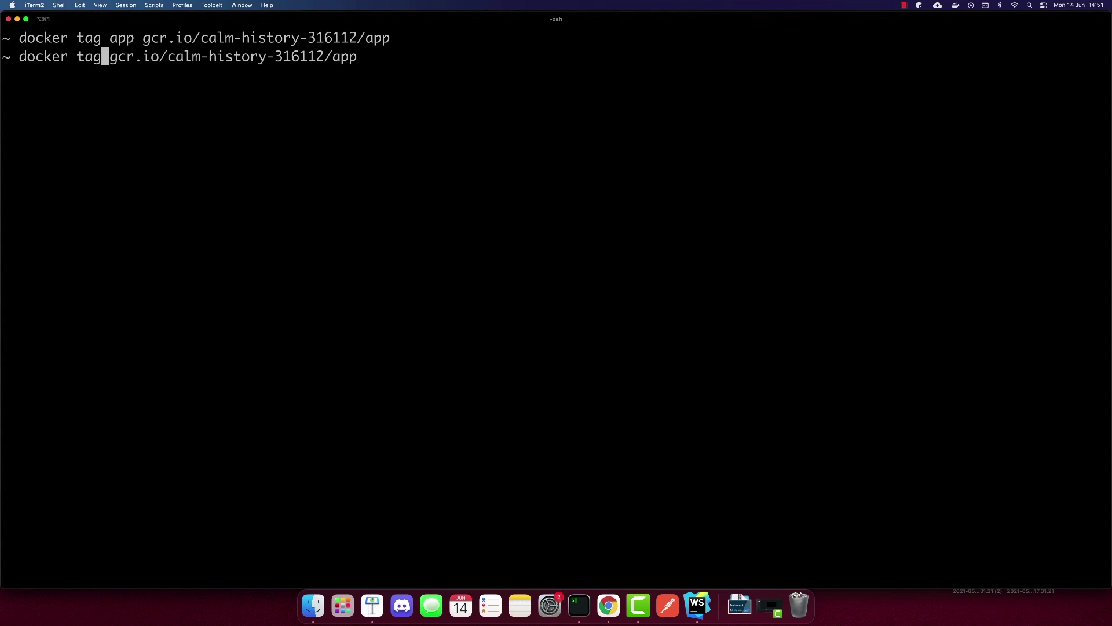
pyautogui.write('push')
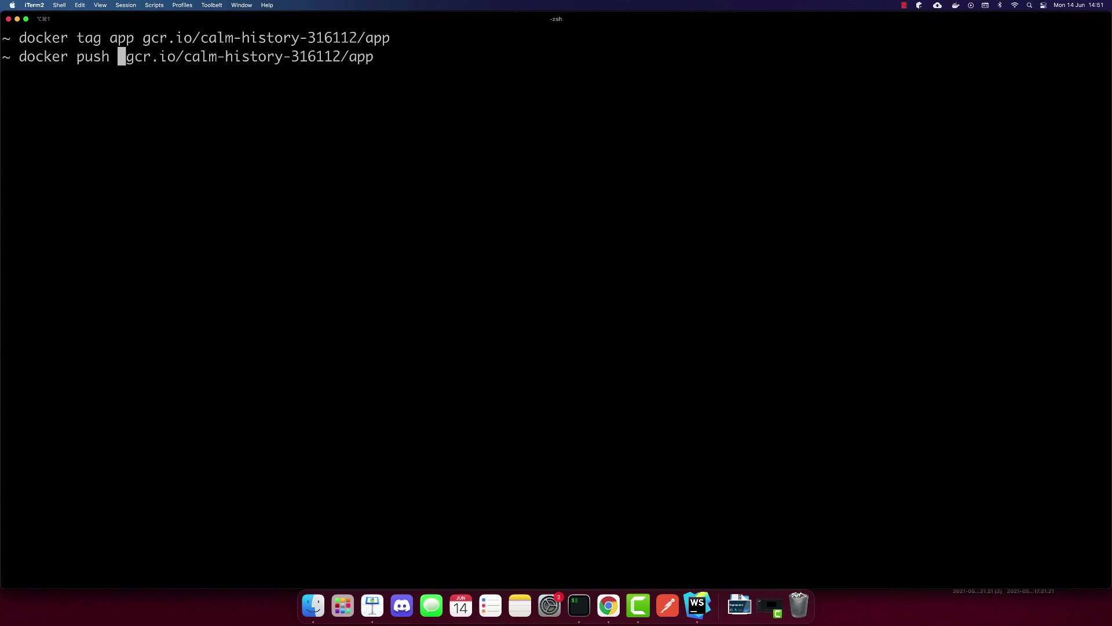
pyautogui.press('Return')
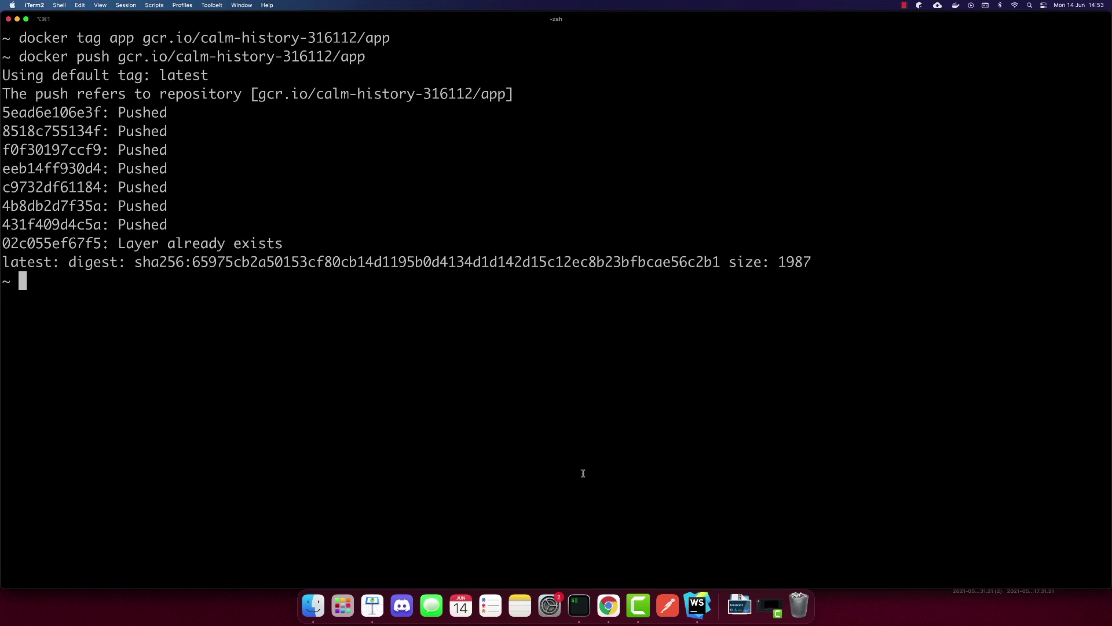
# Step: Switch to Container Registry in the browser, open the app repository, copy its full repository name and return to the repository list
pyautogui.click(608, 605)
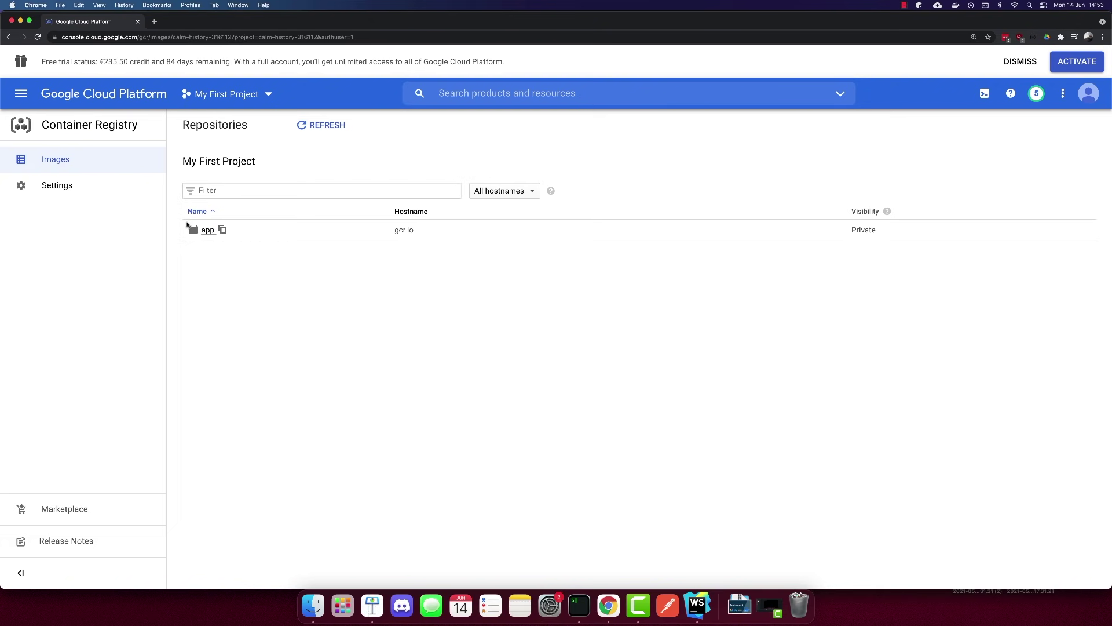
pyautogui.click(208, 231)
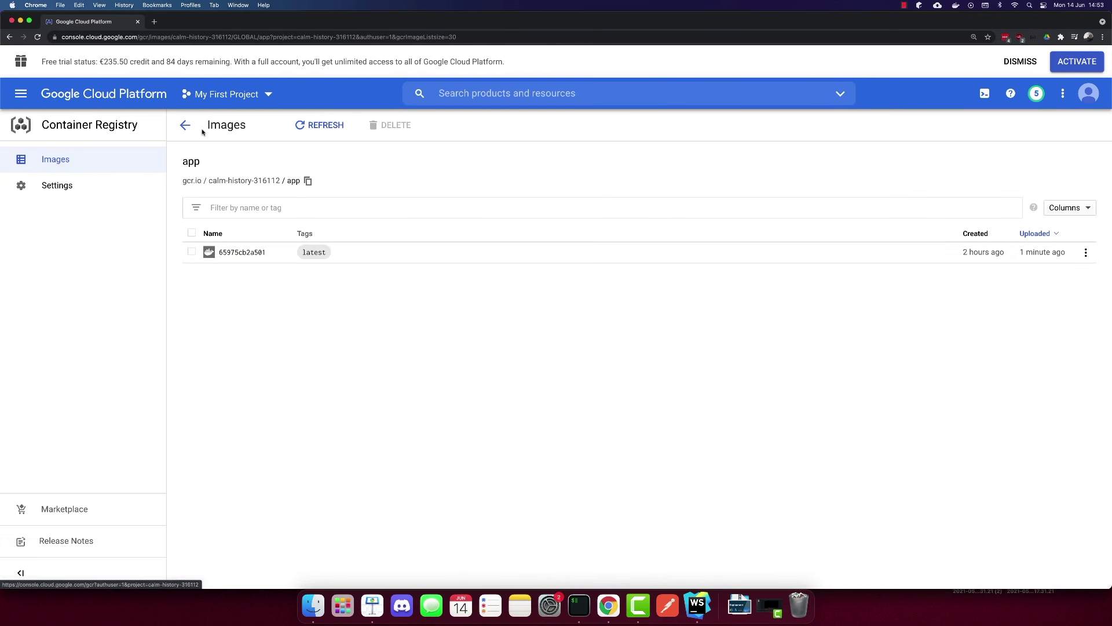
pyautogui.click(310, 184)
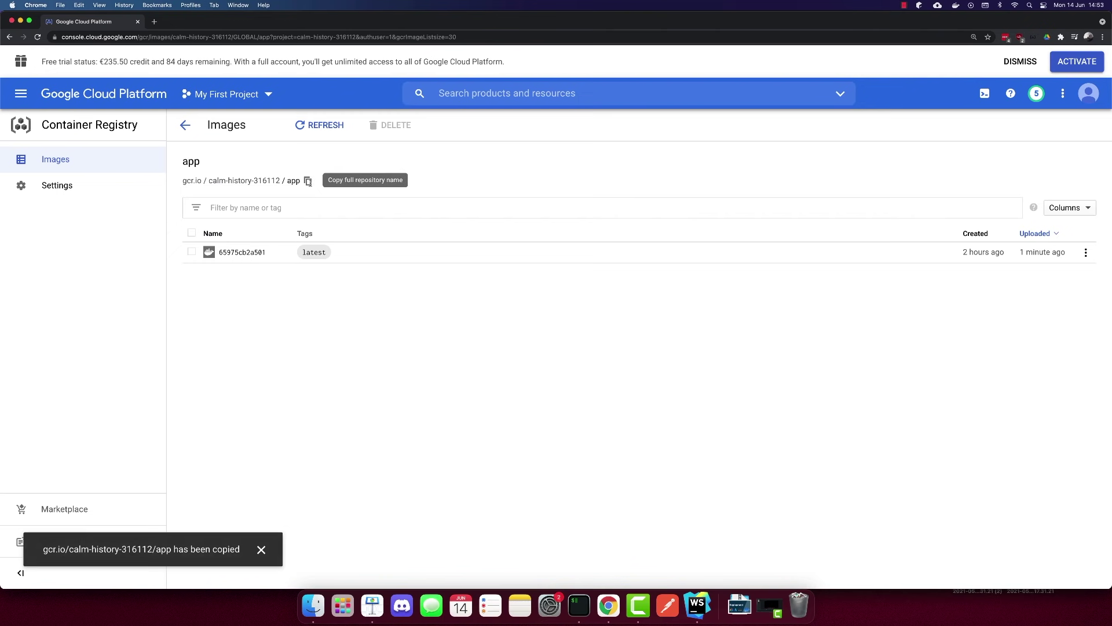
pyautogui.click(184, 128)
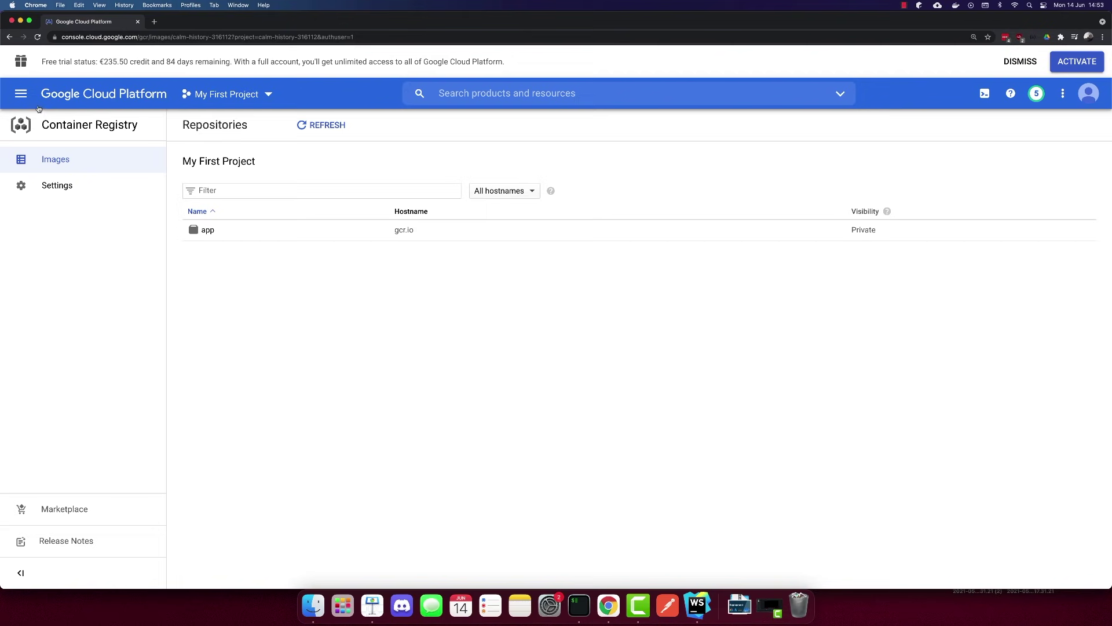
# Step: Open Cloud Run in the Google Cloud console and start creating a new service
pyautogui.click(21, 93)
pyautogui.moveTo(75, 164)
pyautogui.click(79, 186)
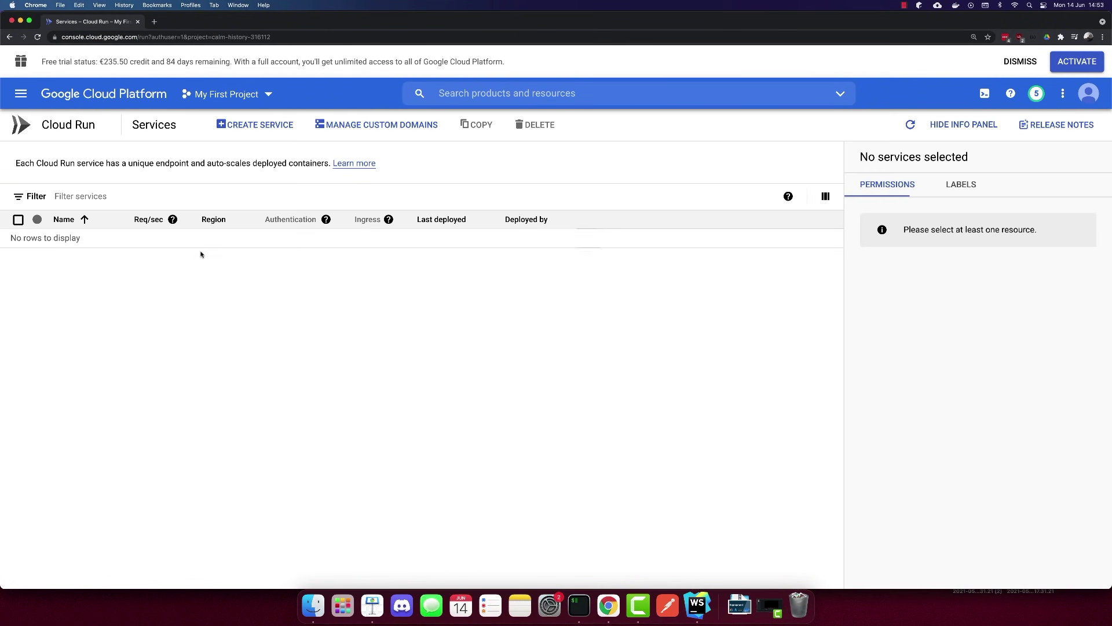
pyautogui.click(278, 131)
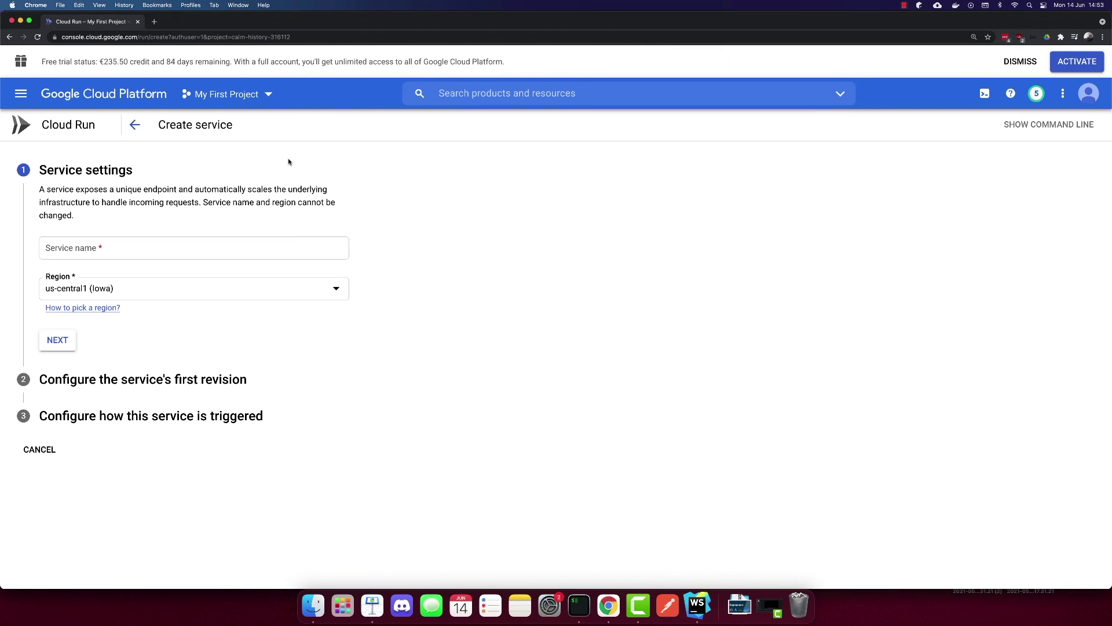
# Step: Name the service app, continue to the first revision's configuration and dismiss the satisfaction survey
pyautogui.click(154, 251)
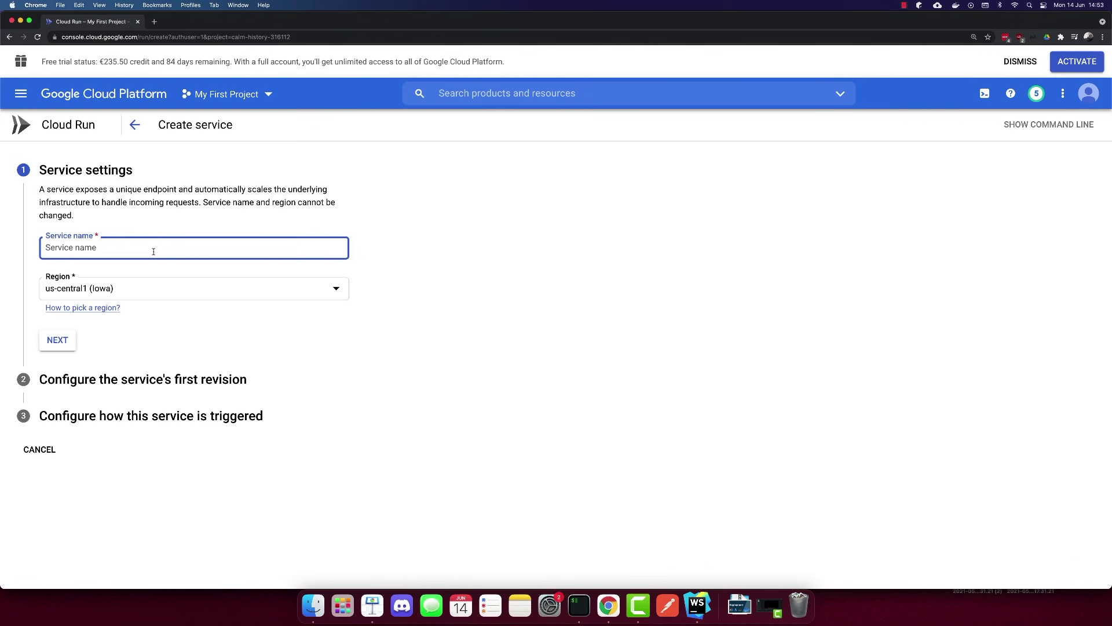
pyautogui.write('app')
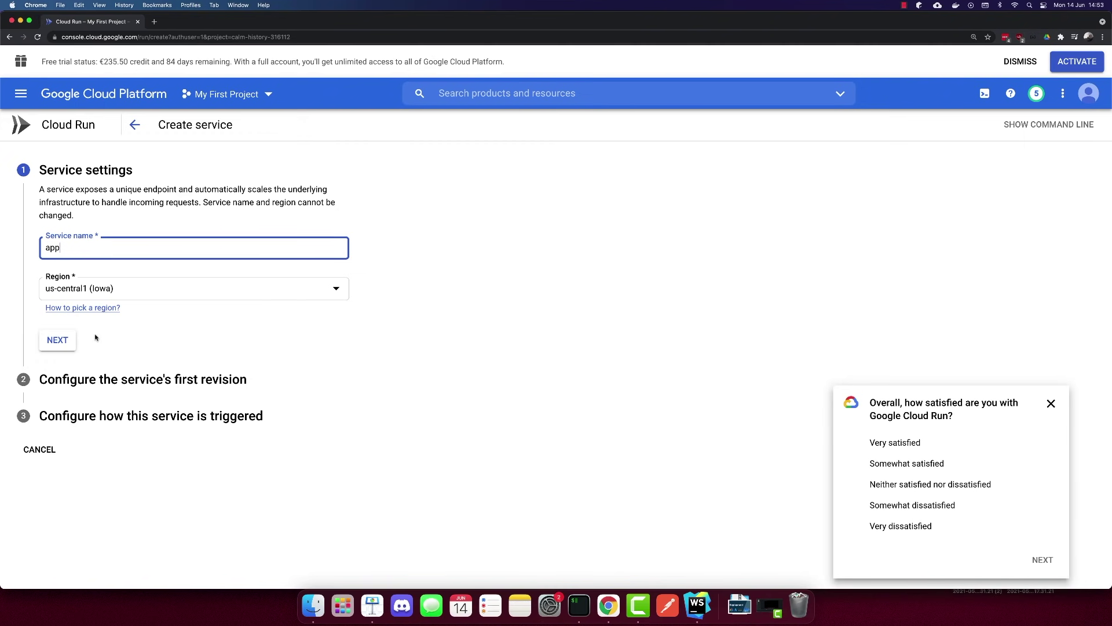
pyautogui.click(67, 343)
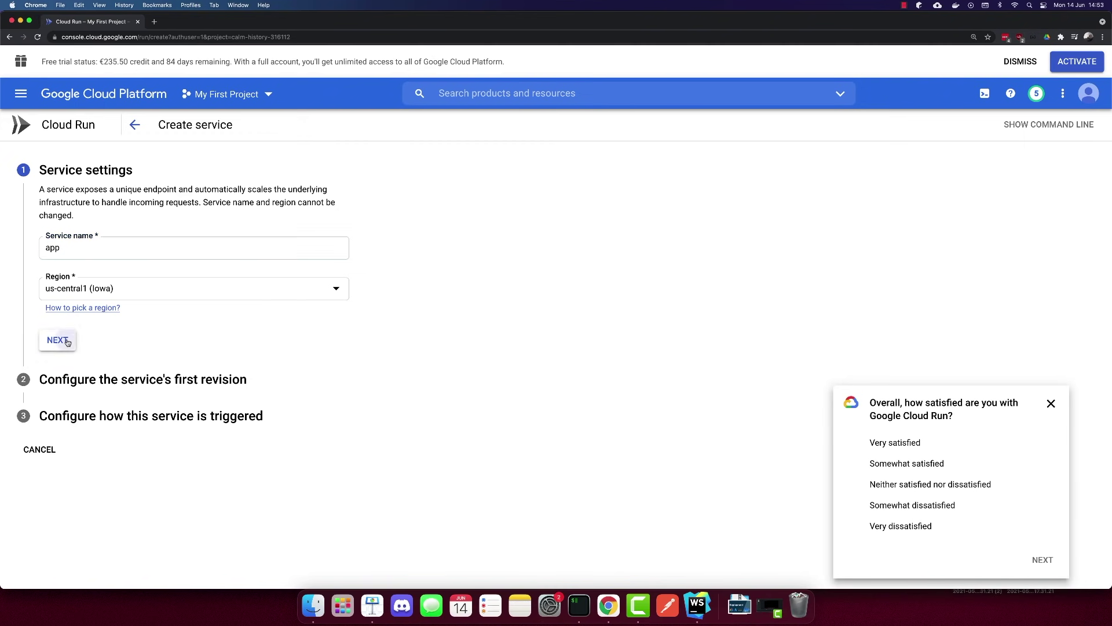
pyautogui.click(1051, 404)
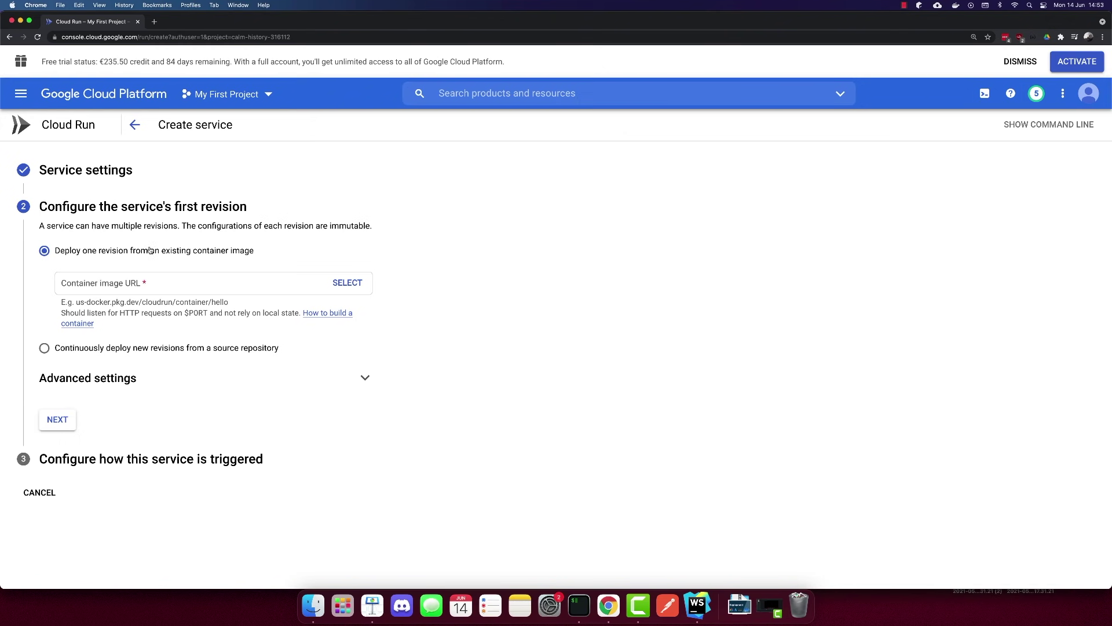
# Step: Select the latest image of gcr.io/calm-history-316112/app from Container Registry as the revision's container image
pyautogui.click(336, 287)
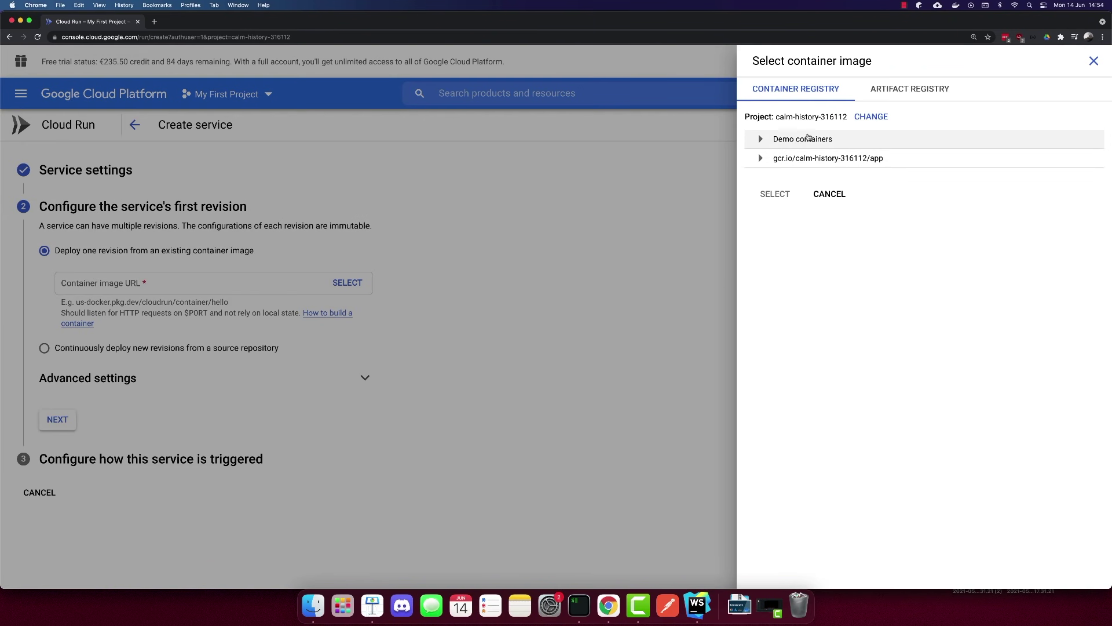
pyautogui.click(759, 158)
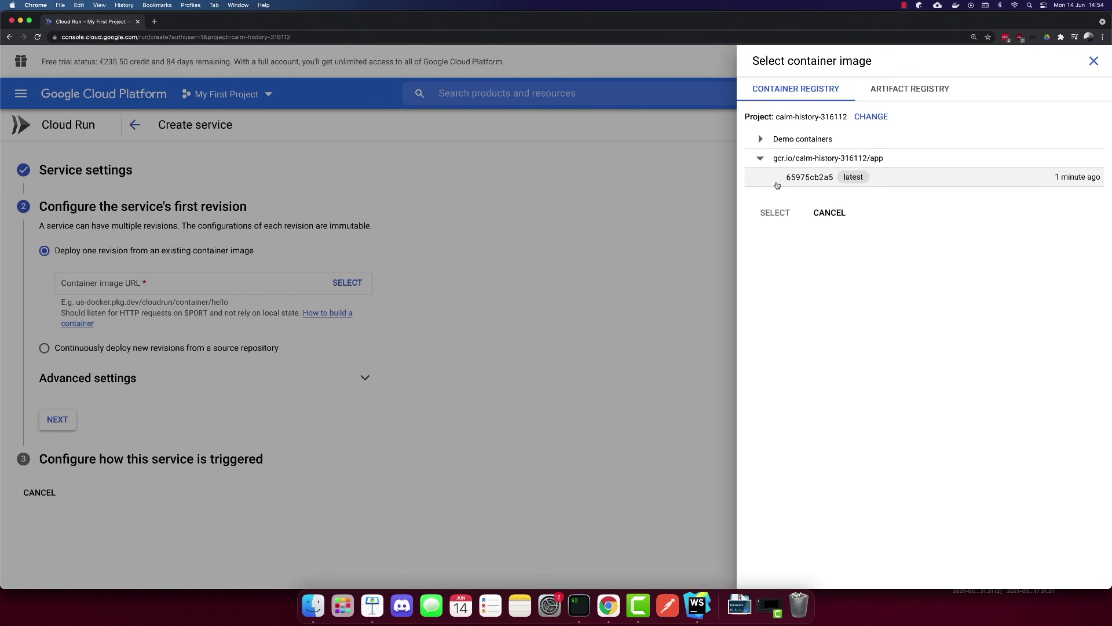
pyautogui.click(809, 177)
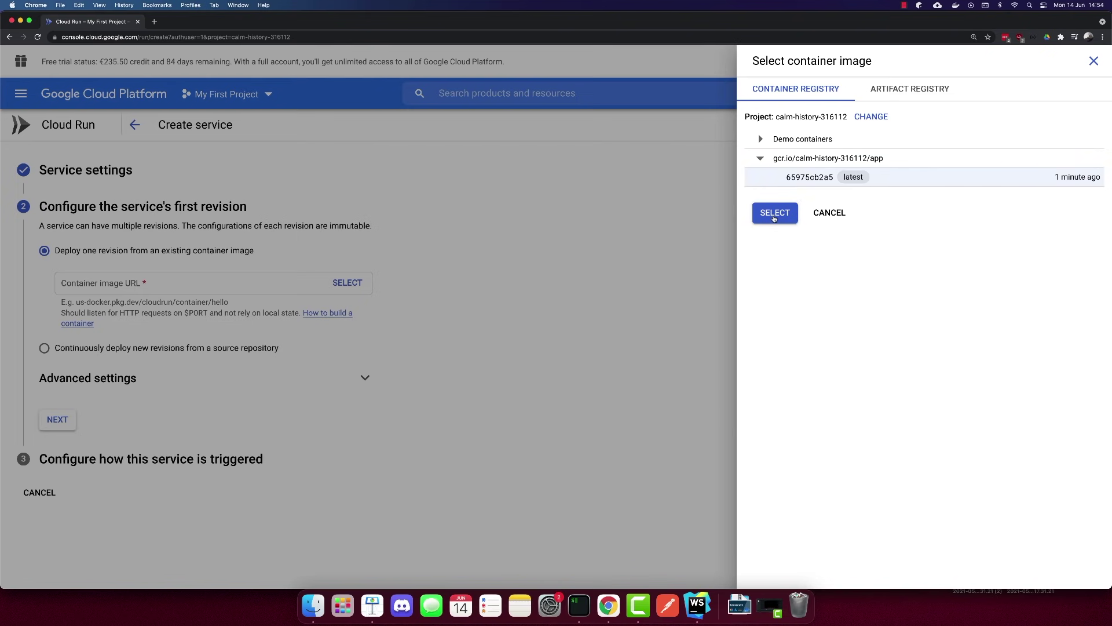
pyautogui.click(774, 213)
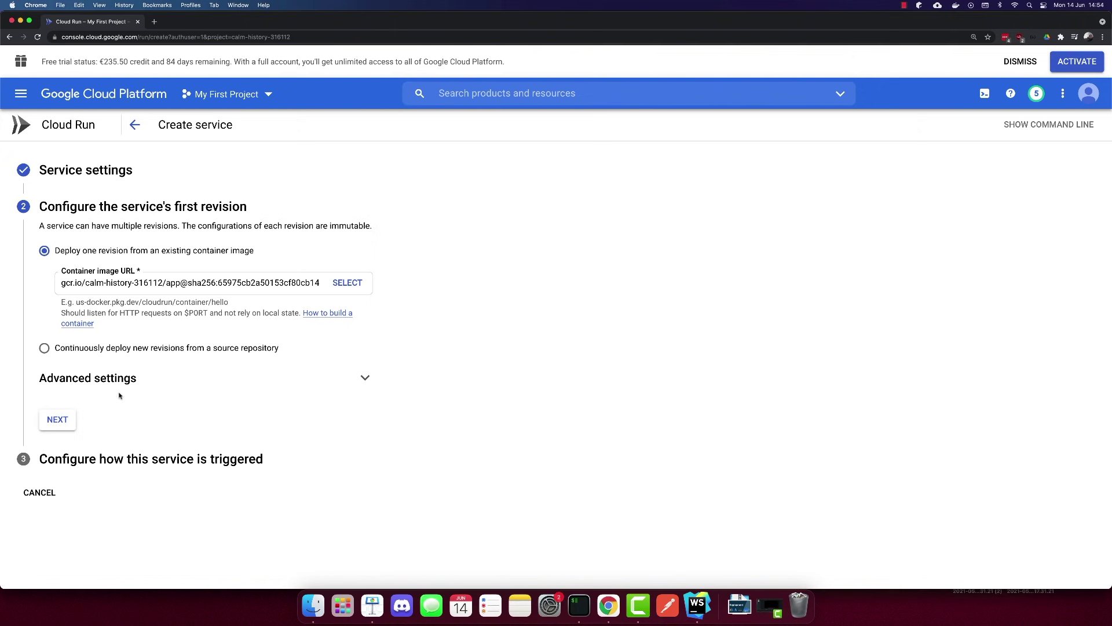
# Step: Expand the revision's advanced settings, set the container port to 80 and review the remaining capacity and auto-scaling options
pyautogui.click(364, 378)
pyautogui.scroll(-3, 261, 290)
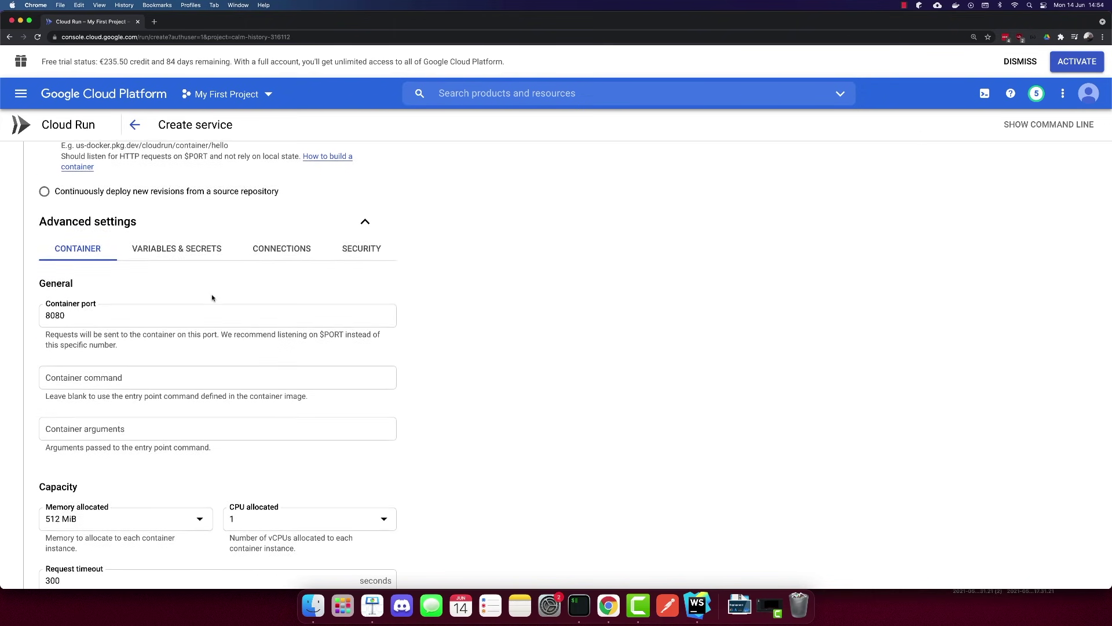
pyautogui.scroll(-2, 80, 242)
pyautogui.click(102, 241)
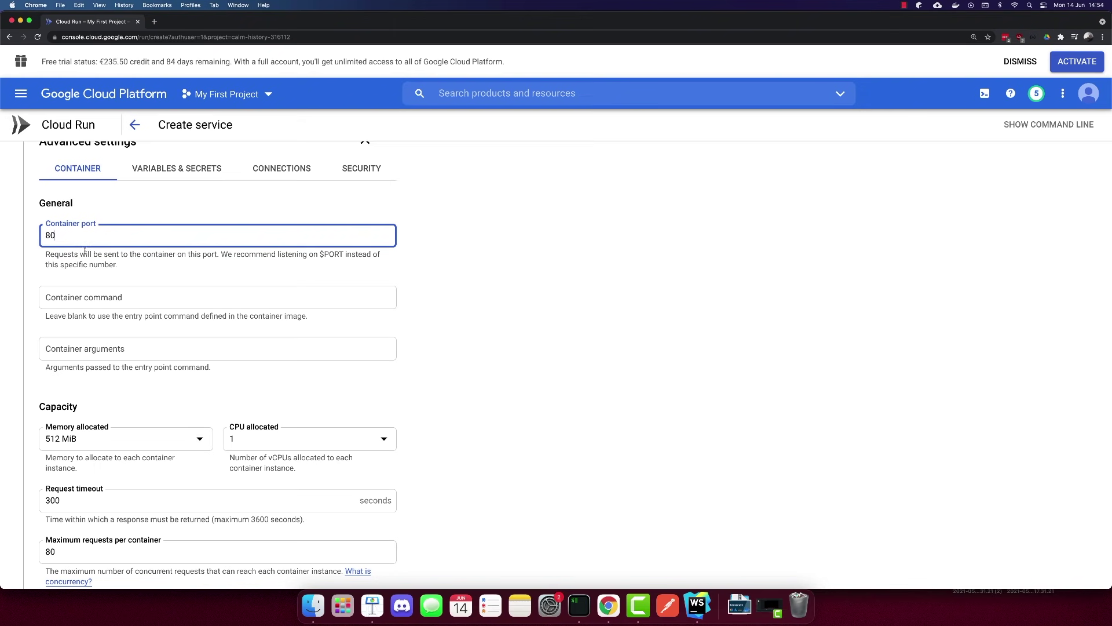
pyautogui.scroll(1, 72, 210)
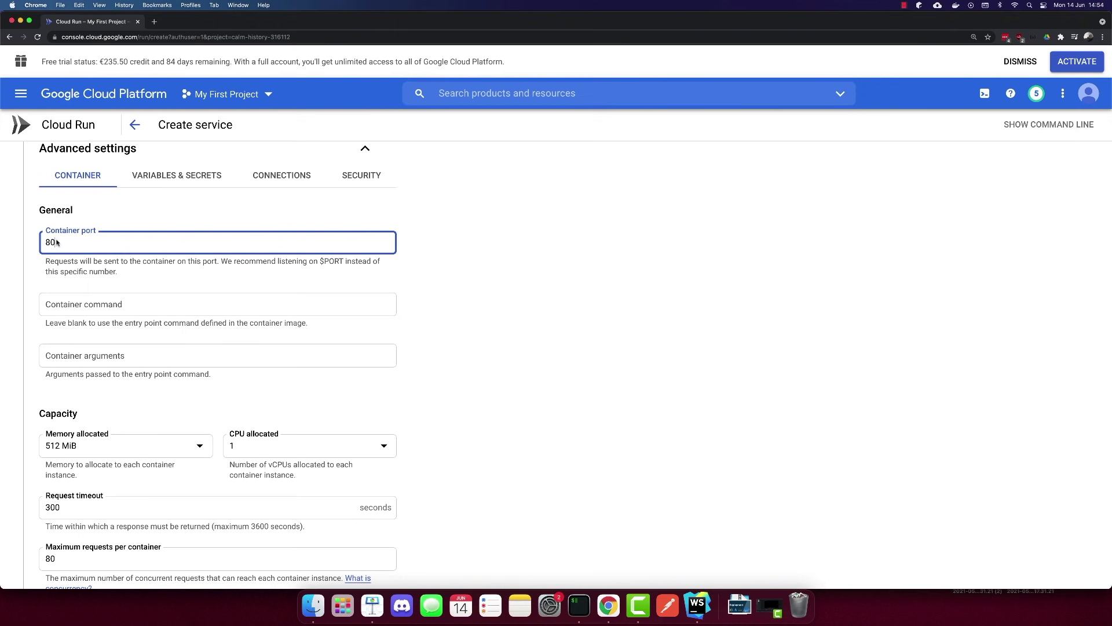
pyautogui.scroll(-5, 124, 237)
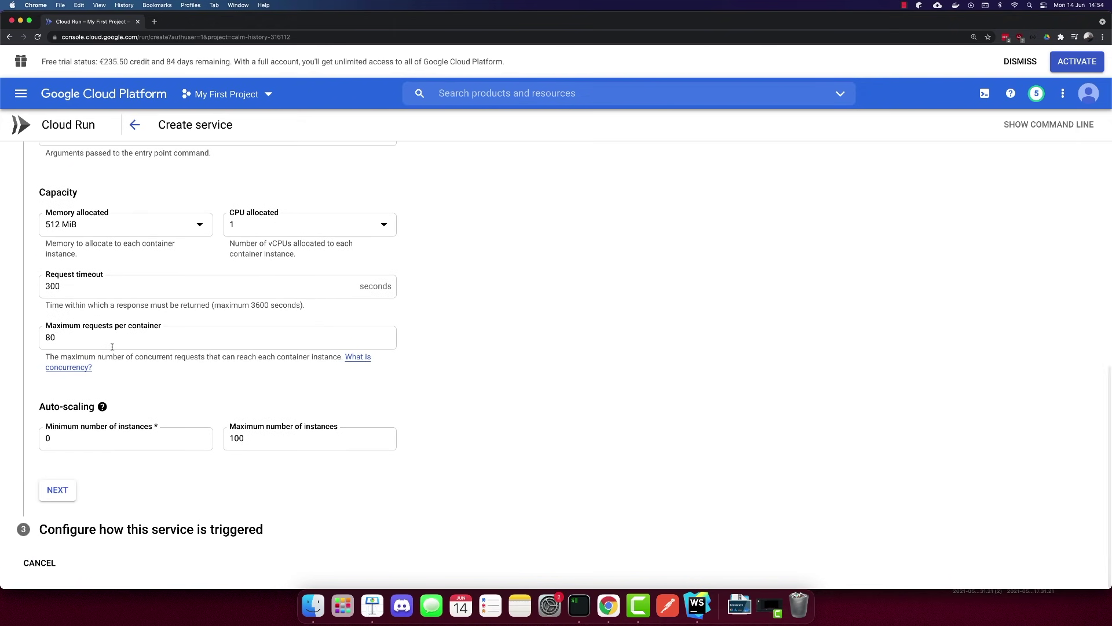
# Step: Continue to the service's trigger configuration, allow unauthenticated invocations and create the service
pyautogui.click(61, 494)
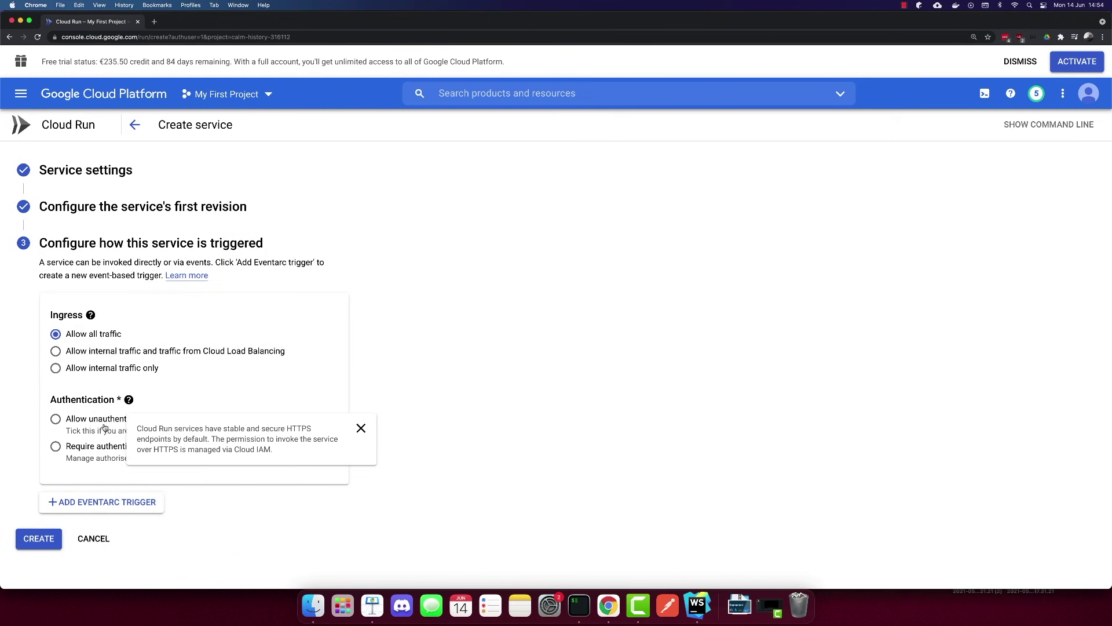
pyautogui.click(56, 418)
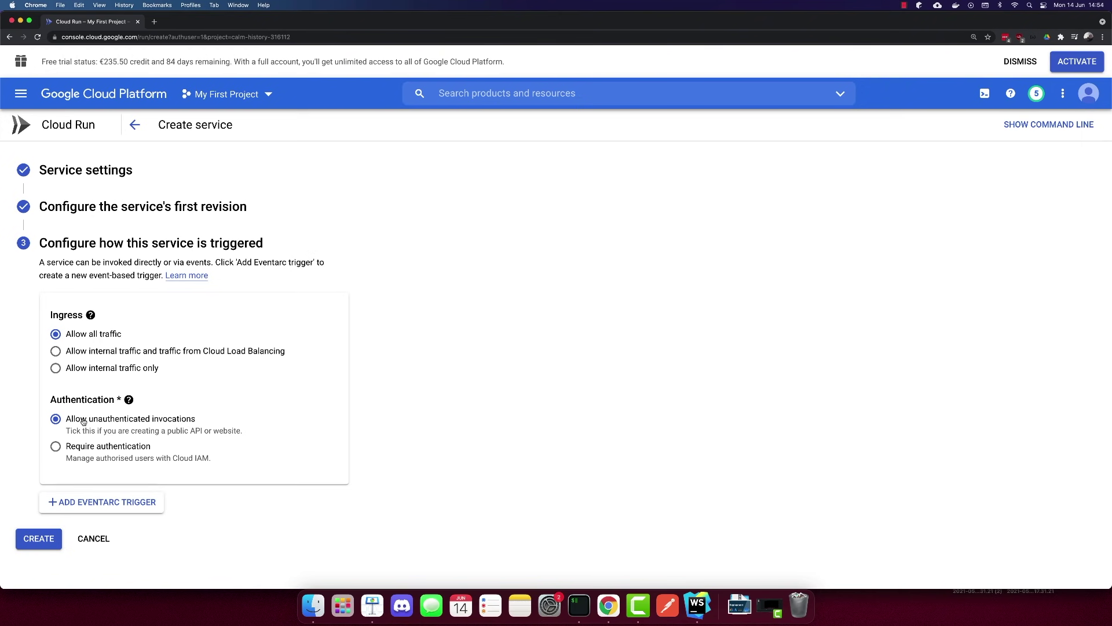
pyautogui.click(38, 540)
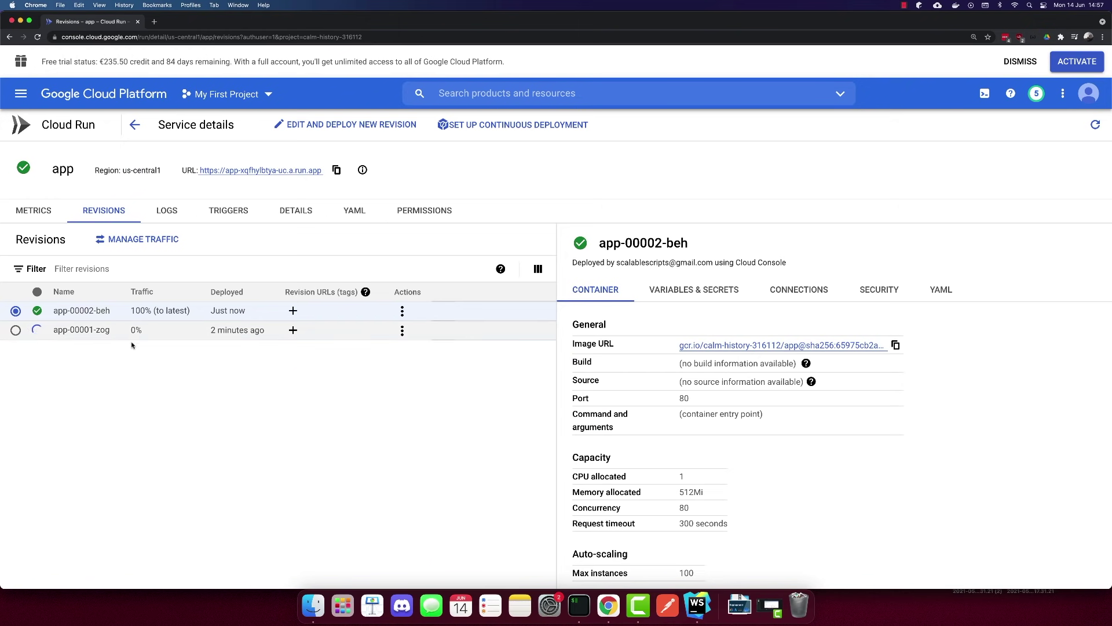
# Step: Compare the container settings of both app revisions, open the service's URL to check the running app and return to the service details
pyautogui.click(96, 331)
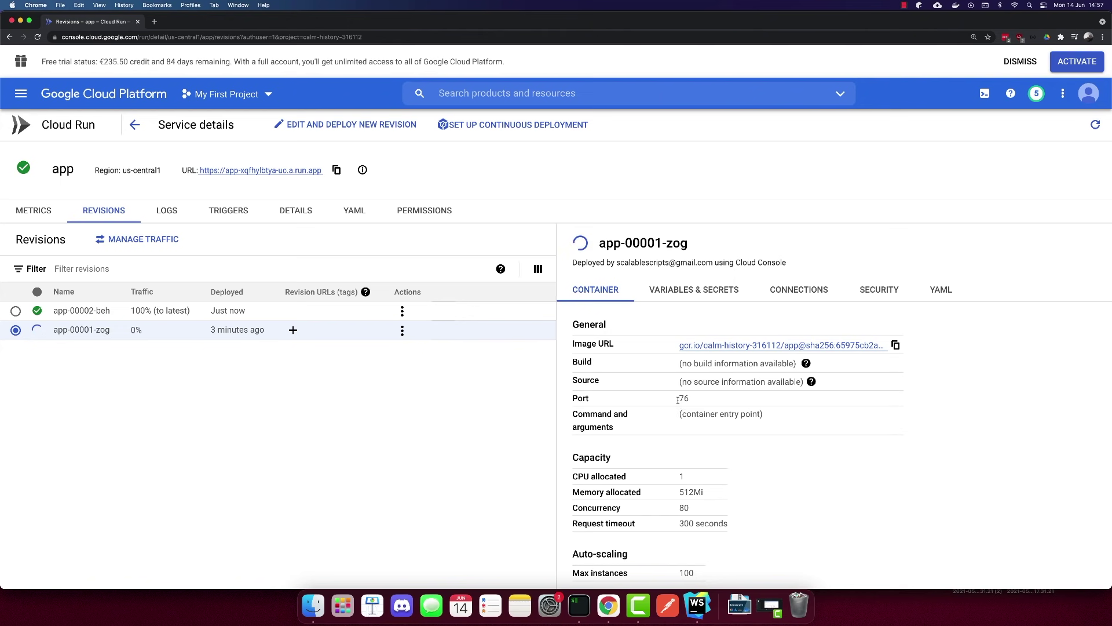
pyautogui.click(84, 313)
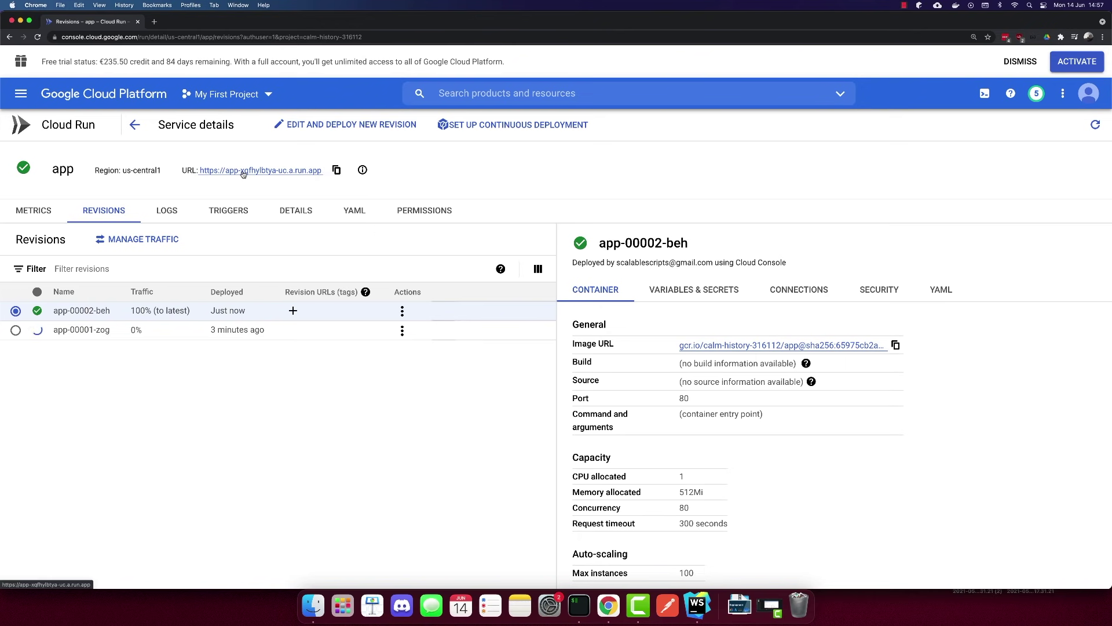
pyautogui.click(279, 171)
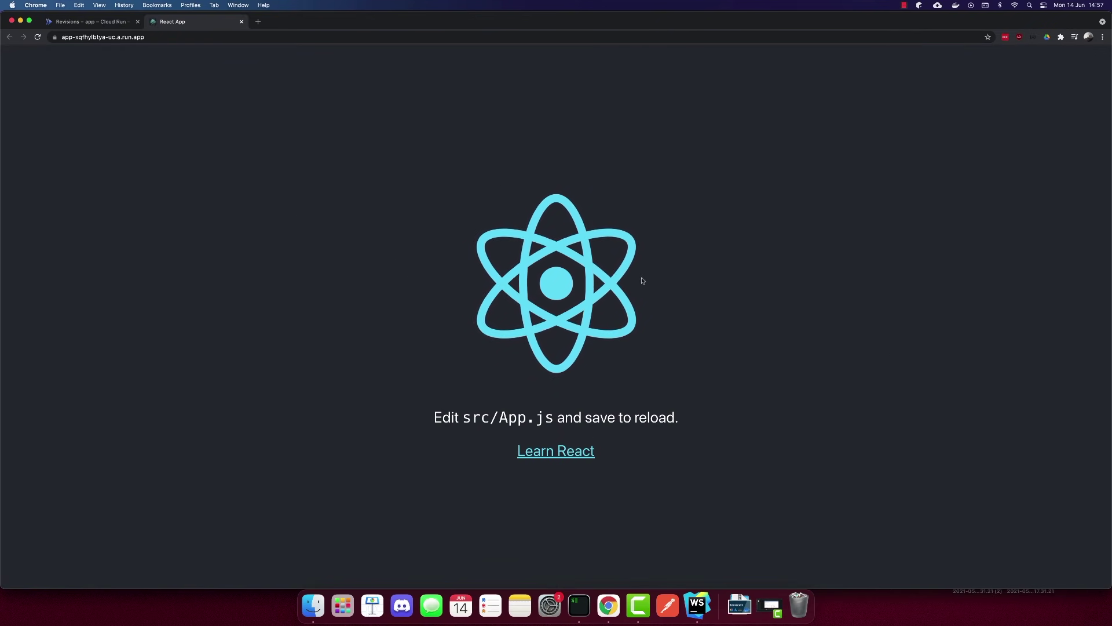
pyautogui.click(90, 21)
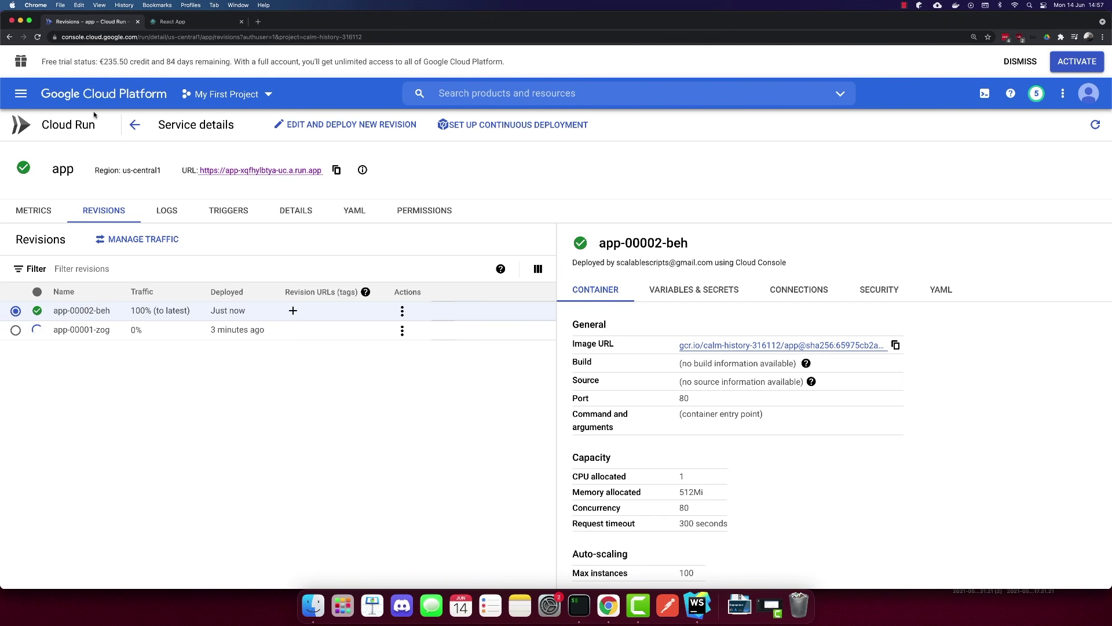